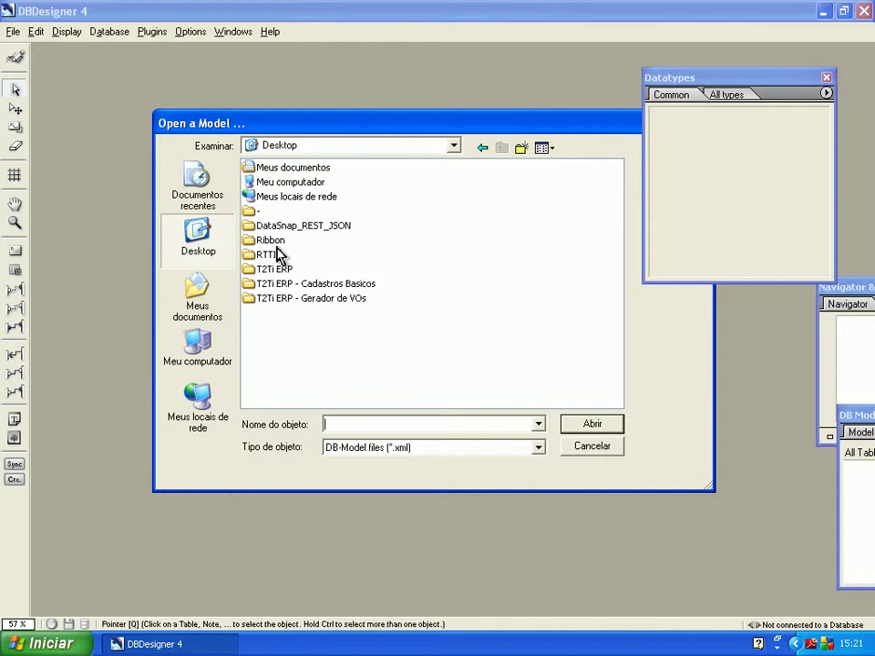
# Open the DER_Compras model from the der folder inside T2Ti ERP, Fontes, Material Compras on the Desktop.
pyautogui.doubleClick(271, 268)
pyautogui.click(255, 172)
pyautogui.doubleClick(255, 171)
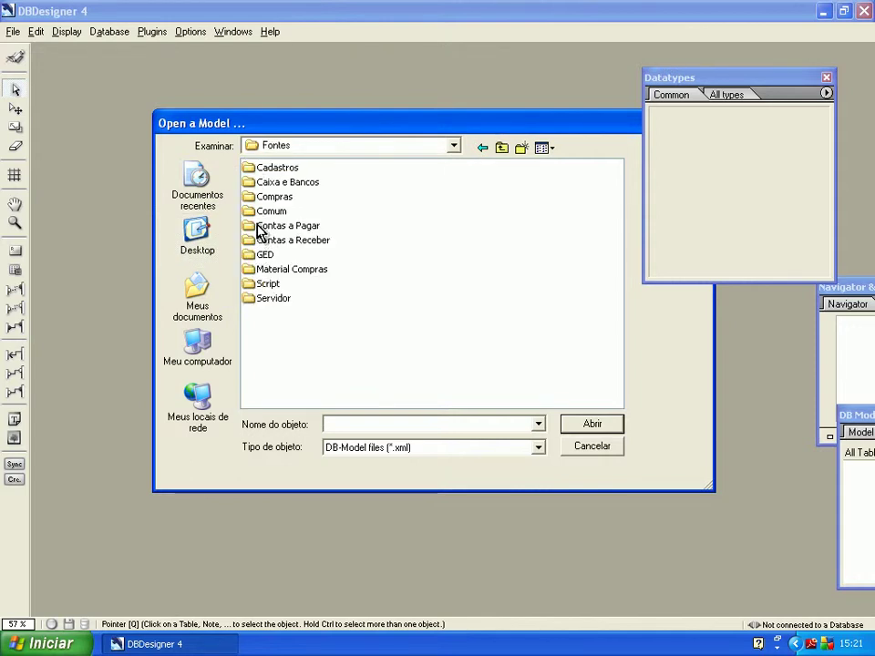
pyautogui.doubleClick(261, 271)
pyautogui.doubleClick(260, 171)
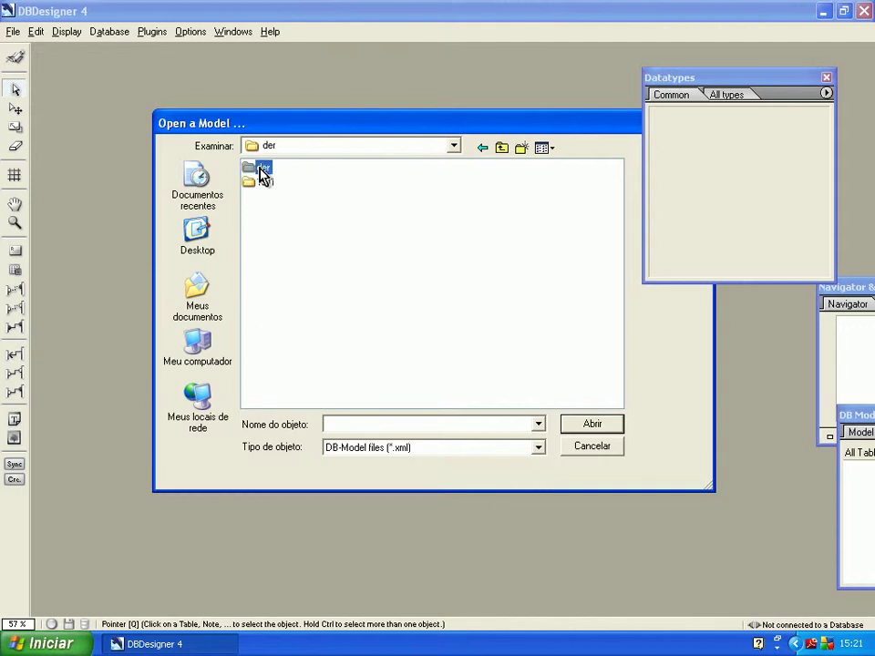
pyautogui.doubleClick(259, 171)
pyautogui.click(260, 171)
pyautogui.click(570, 423)
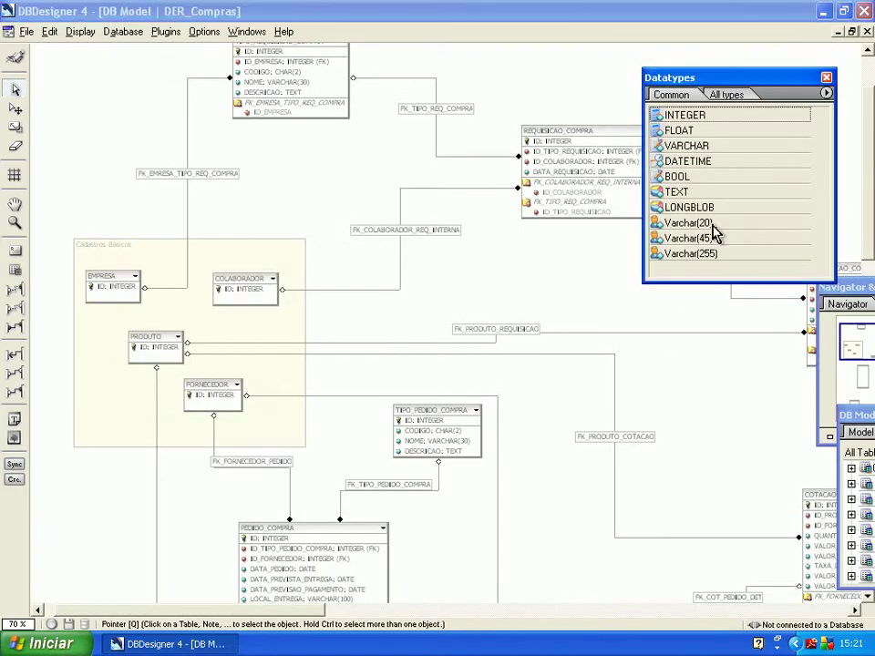
# Close the Datatypes and DB Model palettes and move the Navigator & Info palette to where Datatypes was.
pyautogui.moveTo(832, 305); pyautogui.dragTo(649, 308)
pyautogui.click(826, 77)
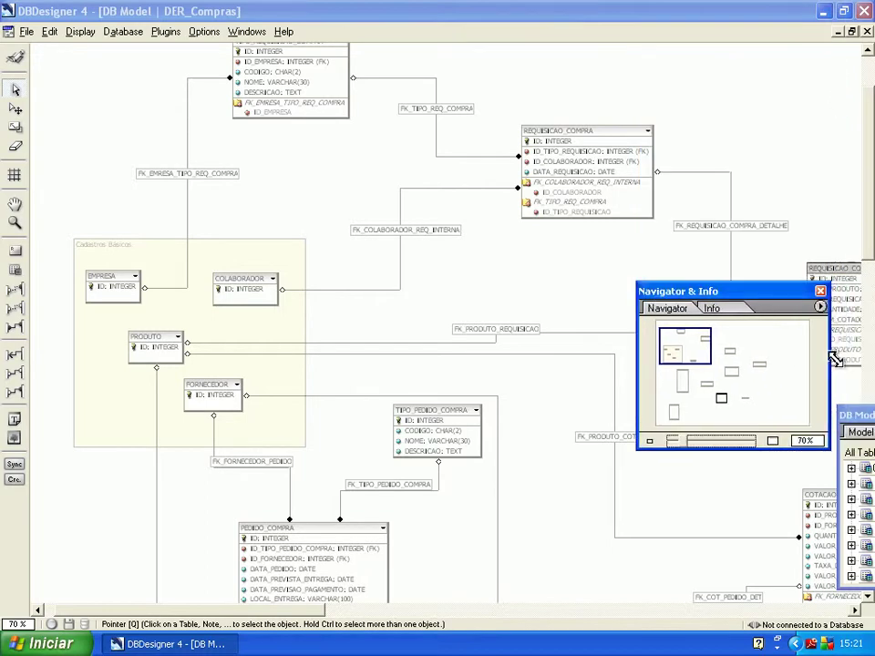
pyautogui.moveTo(856, 425); pyautogui.dragTo(674, 440)
pyautogui.click(864, 426)
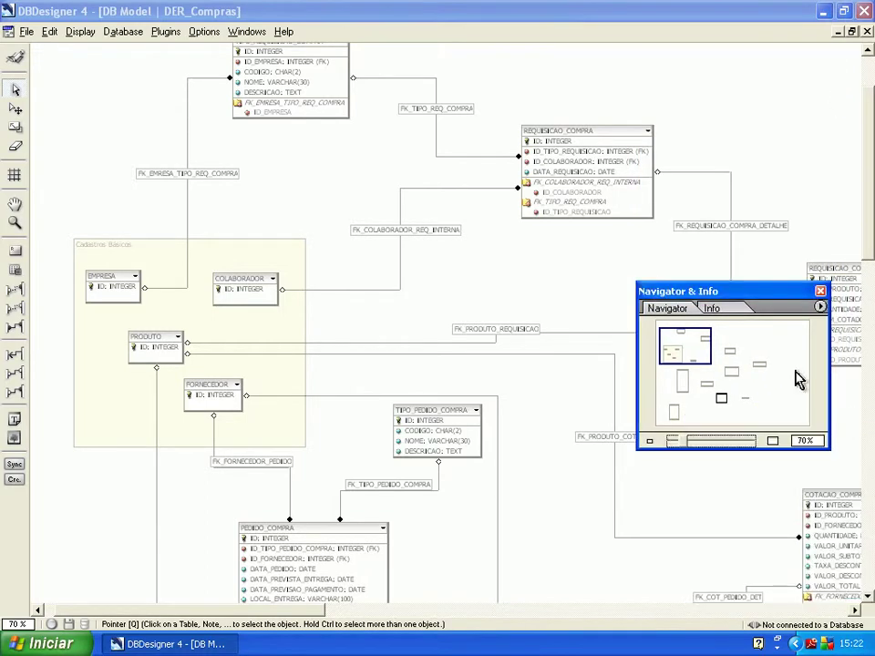
pyautogui.moveTo(733, 300); pyautogui.dragTo(745, 84)
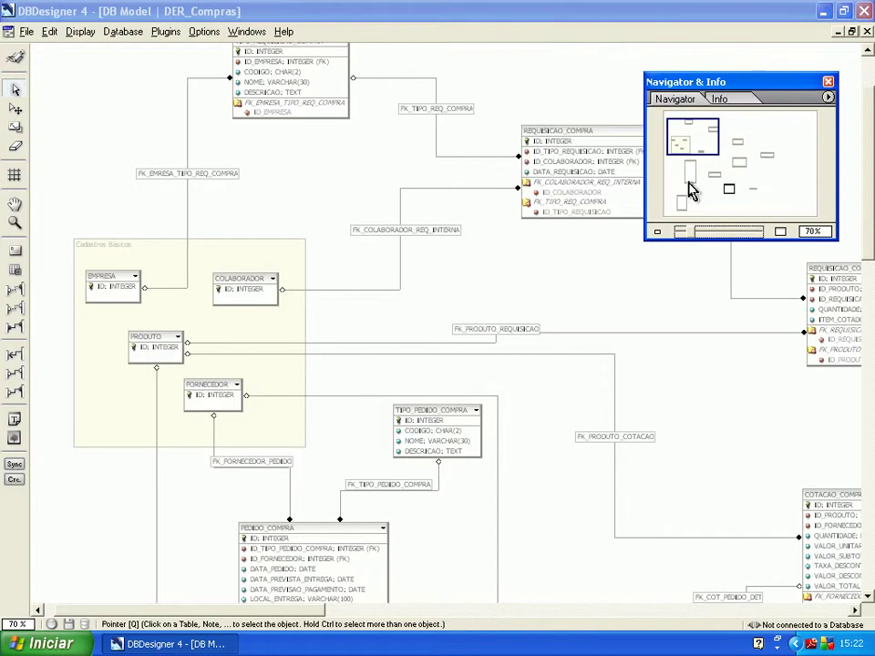
# Set the diagram zoom to 80% and move the Navigator & Info palette clear of the REQUISICAO_COMPRA table header.
pyautogui.doubleClick(809, 231)
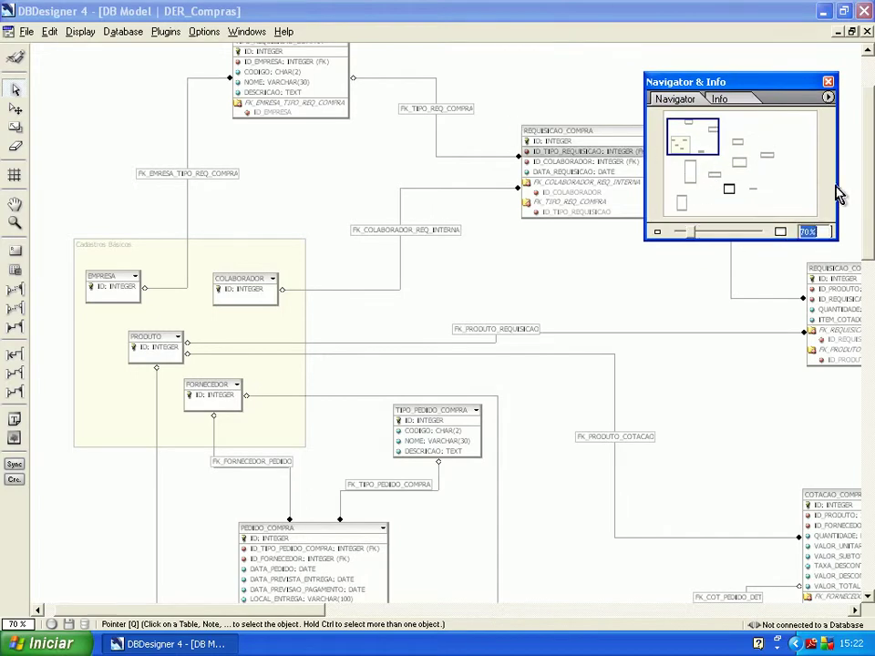
pyautogui.write('80')
pyautogui.press('Return')
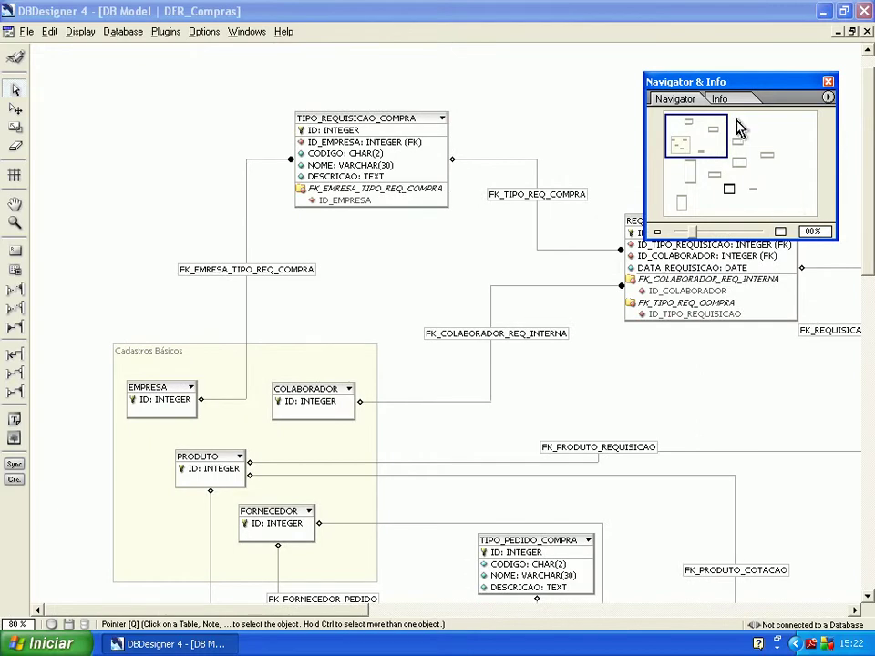
pyautogui.moveTo(775, 82); pyautogui.dragTo(790, 56)
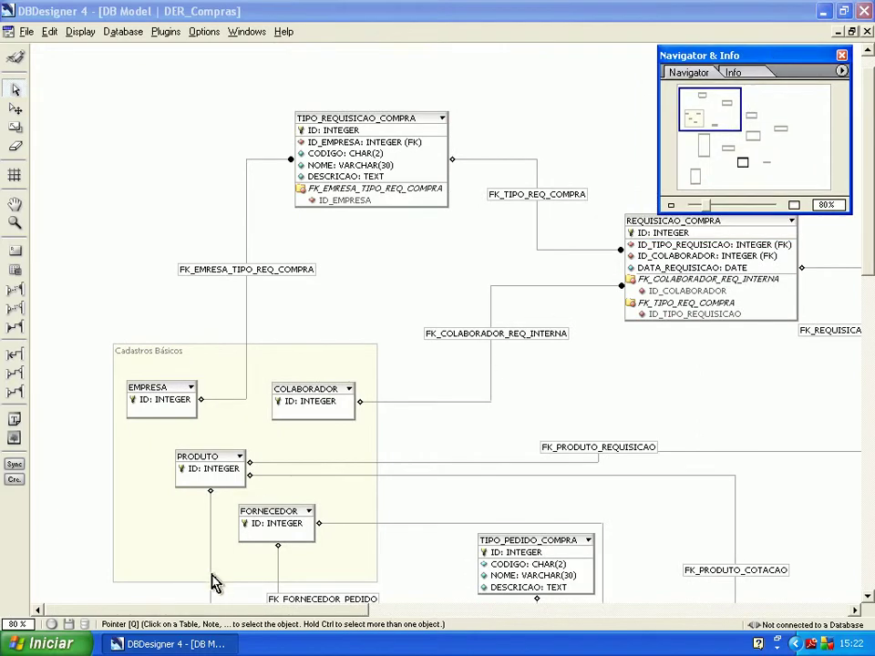
# Look over the Cadastros Básicos region, then open the TIPO_REQUISICAO_COMPRA table for editing and read its table comments.
pyautogui.hscroll(1, 178, 609)
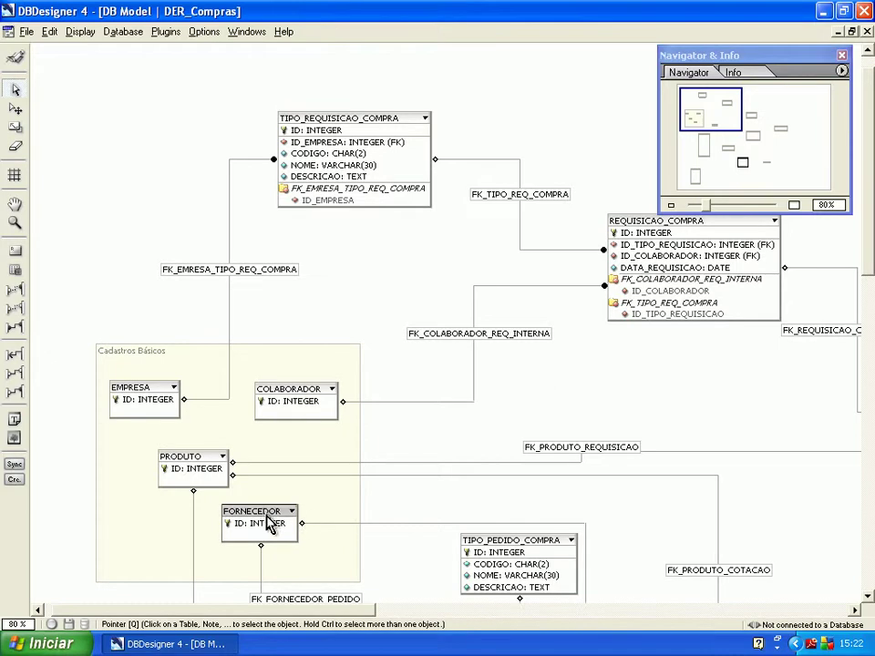
pyautogui.scroll(-3, 335, 481)
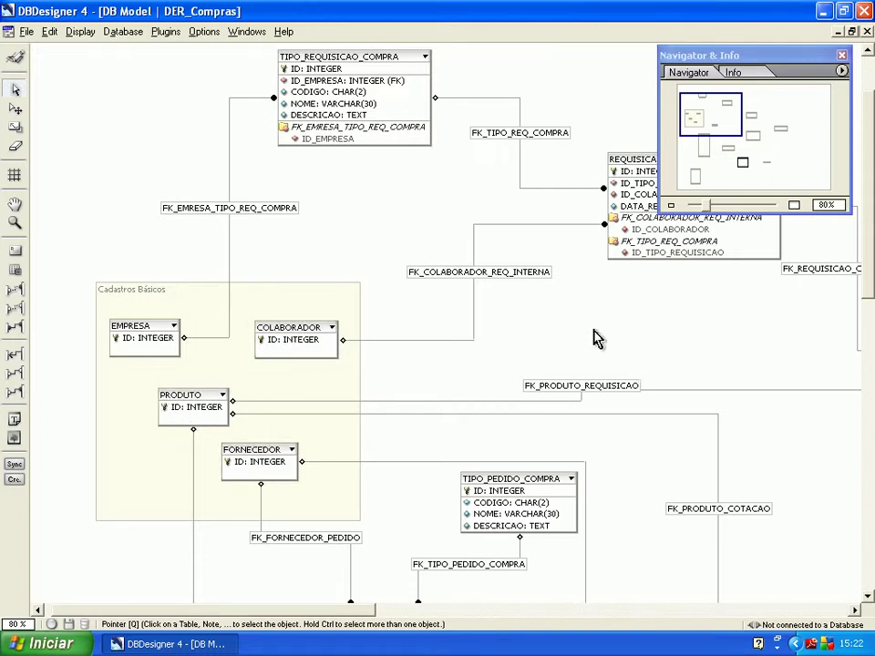
pyautogui.scroll(3, 593, 356)
pyautogui.moveTo(314, 610); pyautogui.dragTo(333, 612)
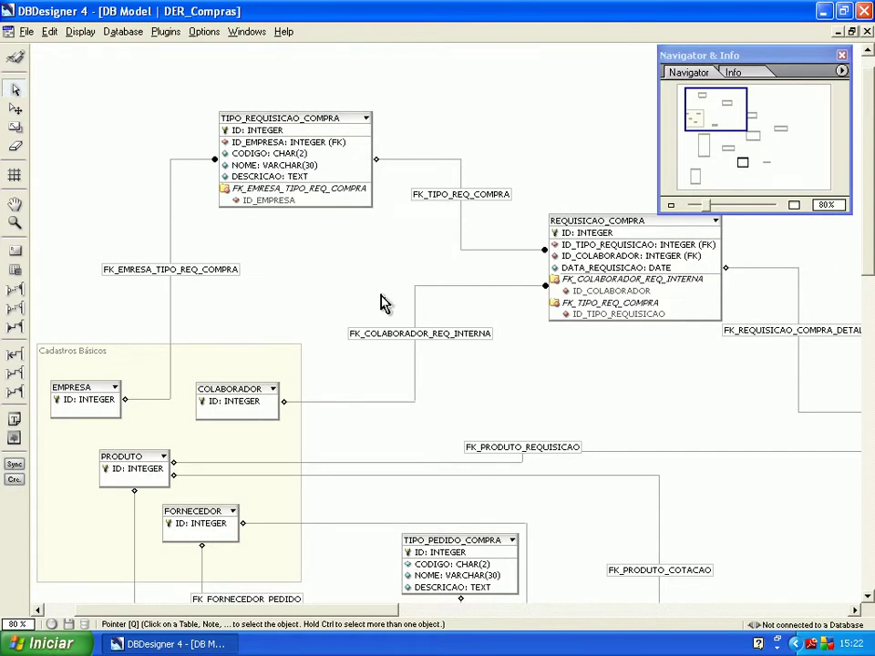
pyautogui.doubleClick(315, 171)
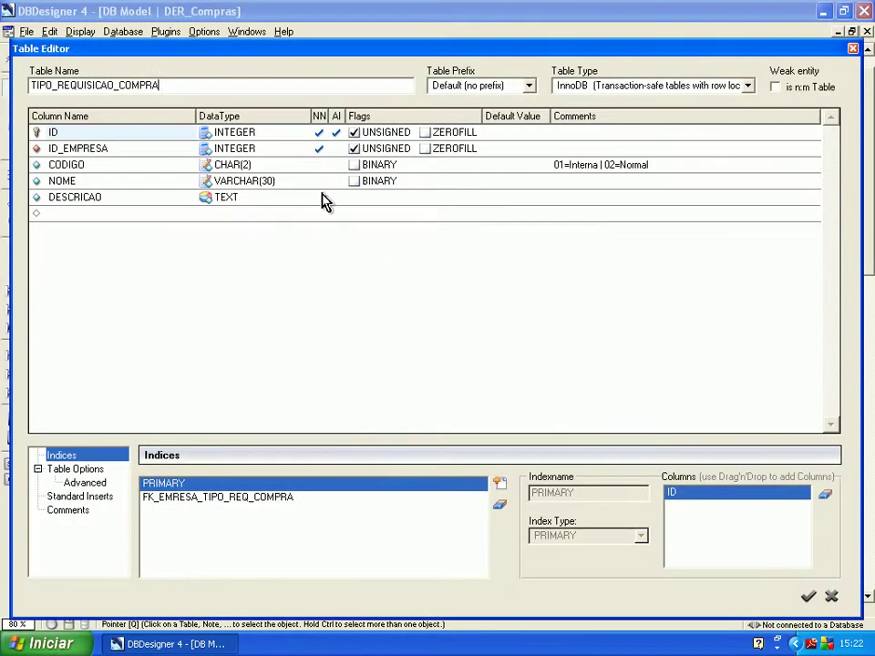
pyautogui.click(68, 510)
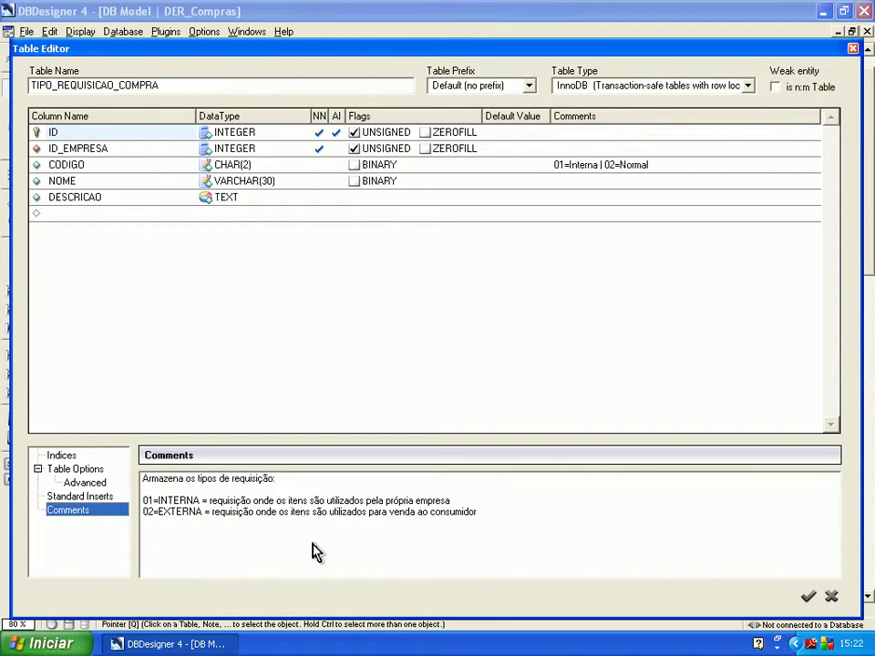
pyautogui.moveTo(274, 480); pyautogui.dragTo(137, 483)
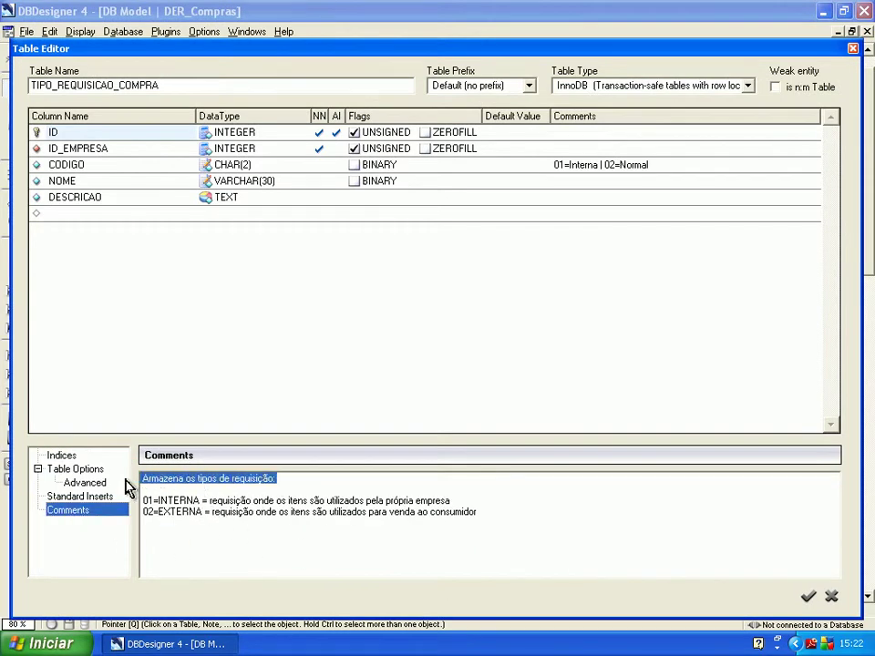
# Examine the CODIGO column and the 01=INTERNA and 02=EXTERNA descriptions in the comments, and close the table editor without saving.
pyautogui.click(98, 174)
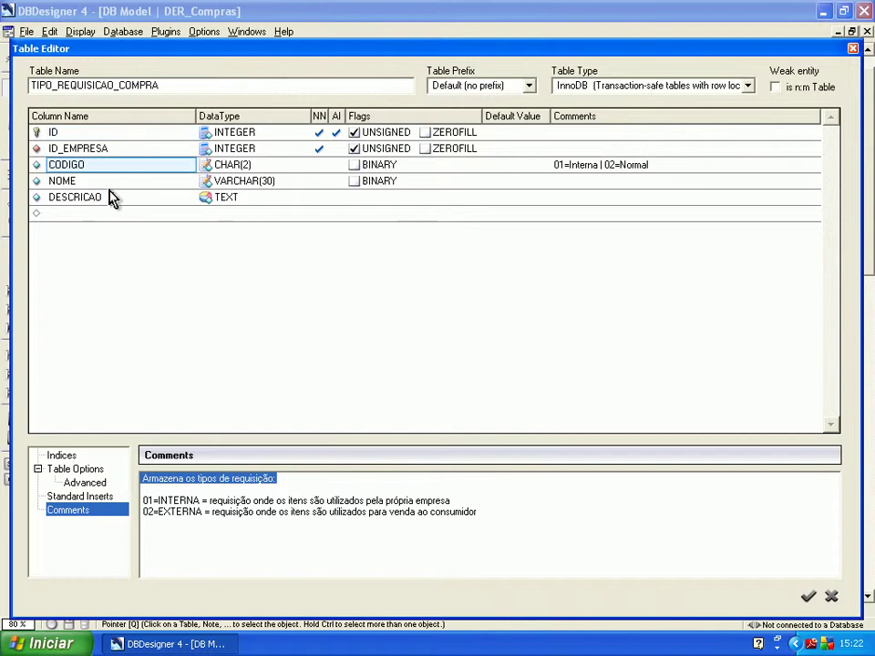
pyautogui.click(155, 508)
pyautogui.moveTo(152, 500); pyautogui.dragTo(138, 502)
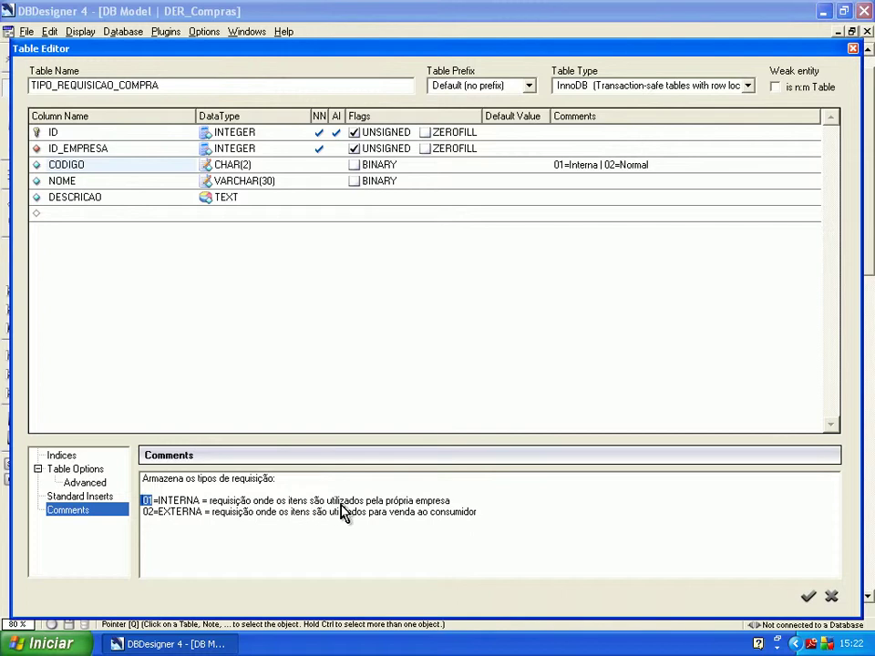
pyautogui.moveTo(450, 501); pyautogui.dragTo(158, 513)
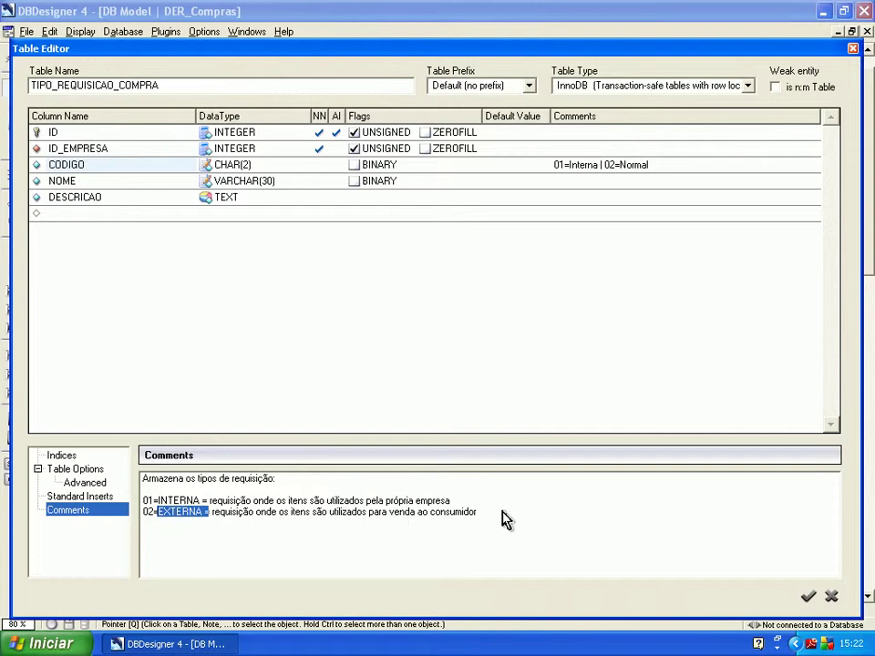
pyautogui.moveTo(494, 520); pyautogui.dragTo(140, 523)
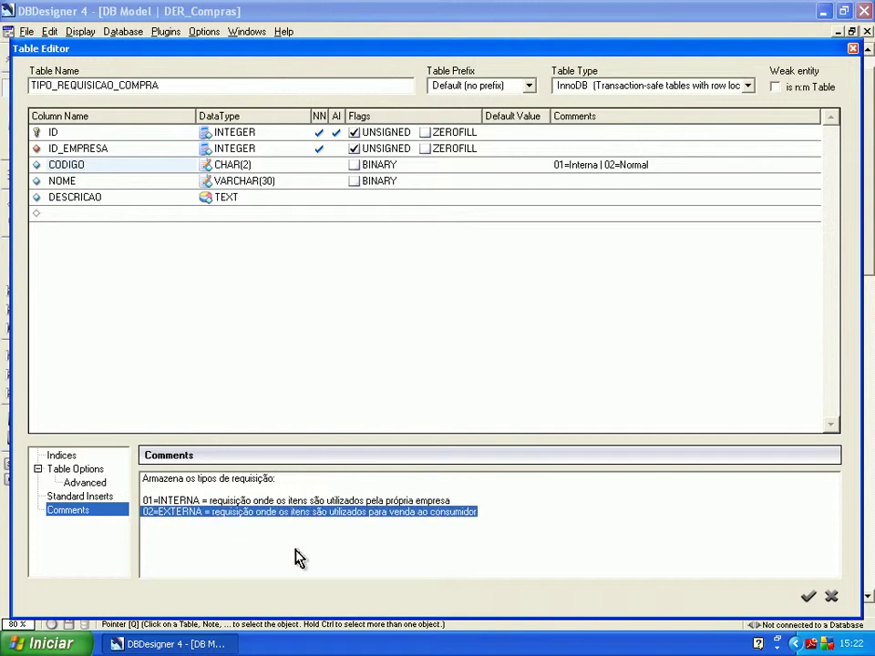
pyautogui.click(830, 597)
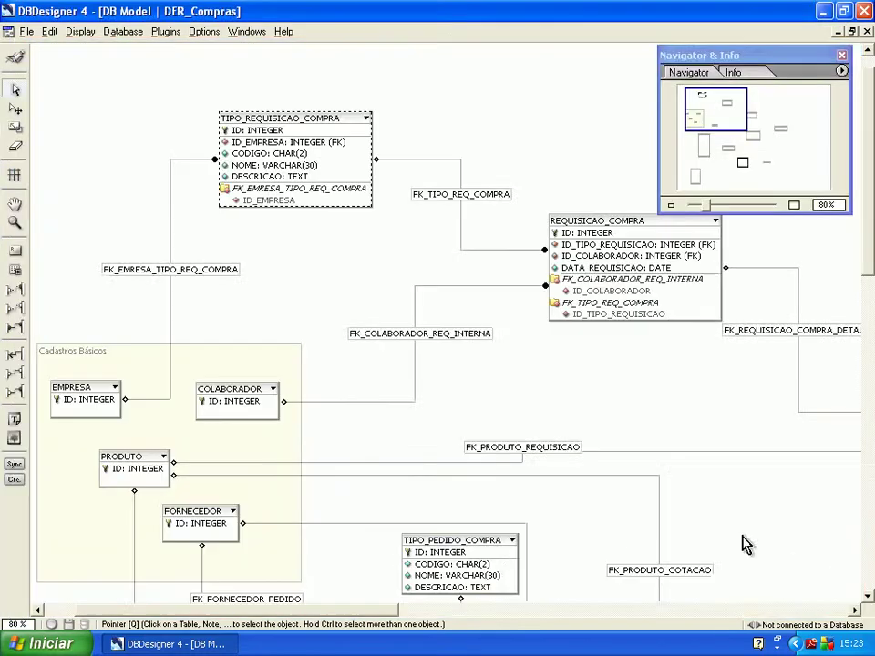
# Examine the REQUISICAO_COMPRA table's ID_TIPO_REQUISICAO, ID_COLABORADOR and DATA_REQUISICAO columns in the table editor, and close it without saving.
pyautogui.moveTo(184, 612); pyautogui.dragTo(228, 616)
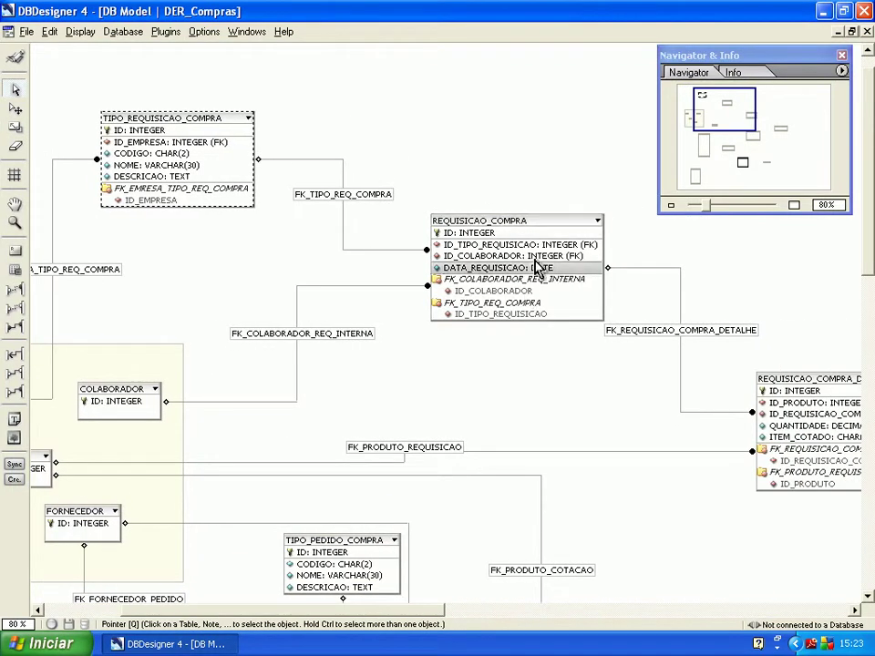
pyautogui.doubleClick(489, 291)
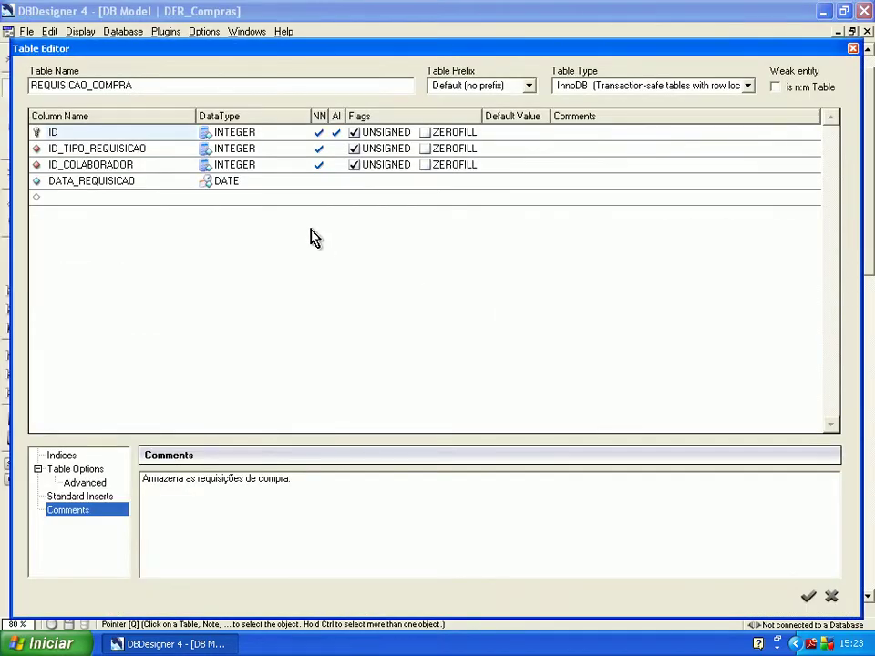
pyautogui.click(99, 151)
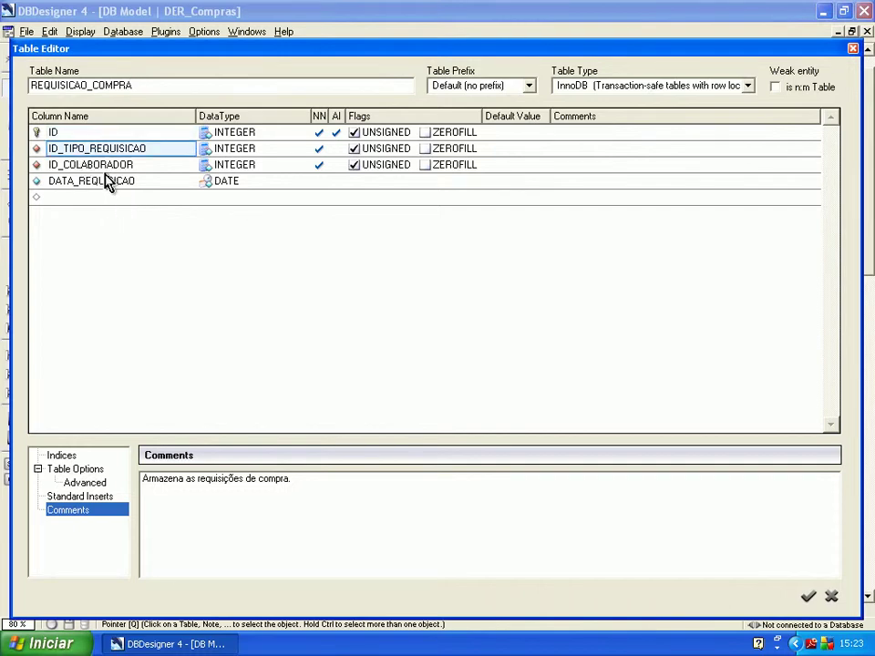
pyautogui.click(103, 168)
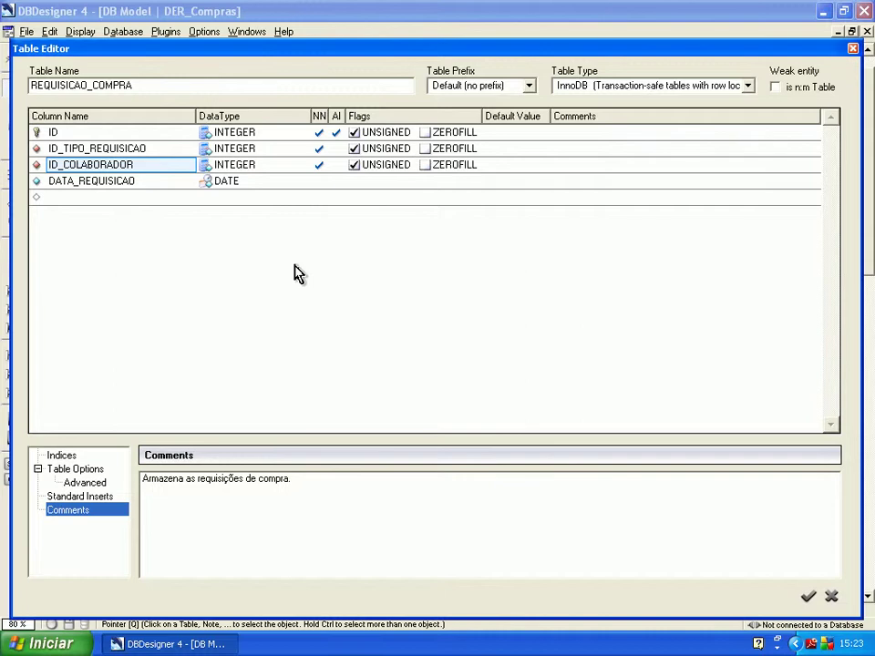
pyautogui.click(124, 182)
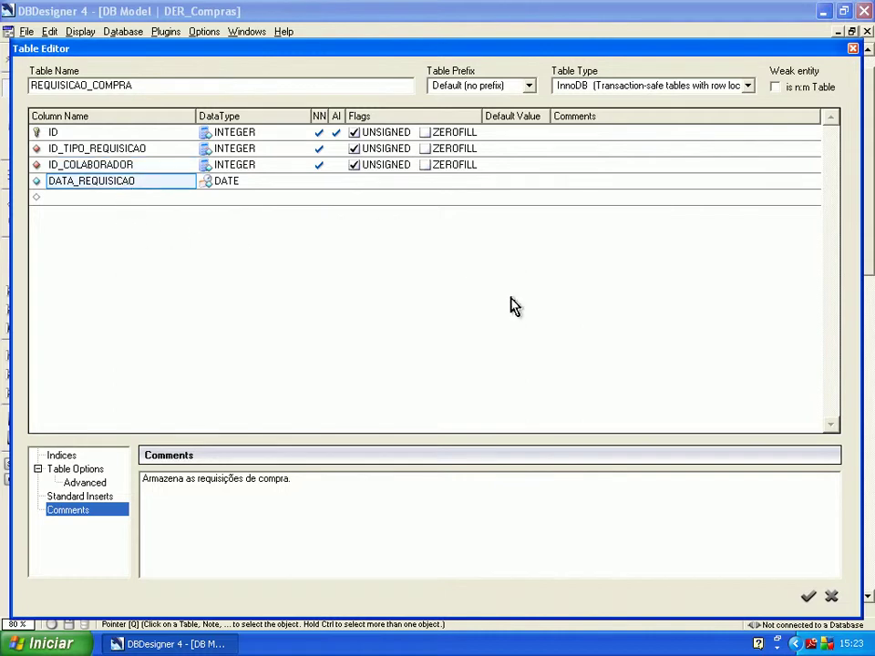
pyautogui.click(831, 596)
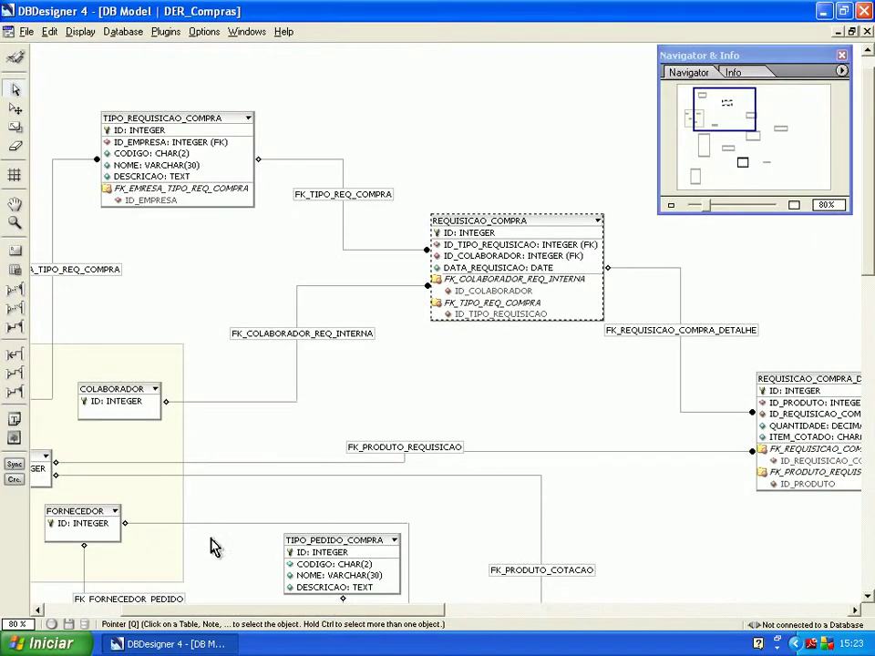
# Open the REQUISICAO_COMPRA_DETALHE table for editing and examine its ID_REQUISICAO_COMPRA, ID_PRODUTO and QUANTIDADE columns.
pyautogui.hscroll(5, 127, 609)
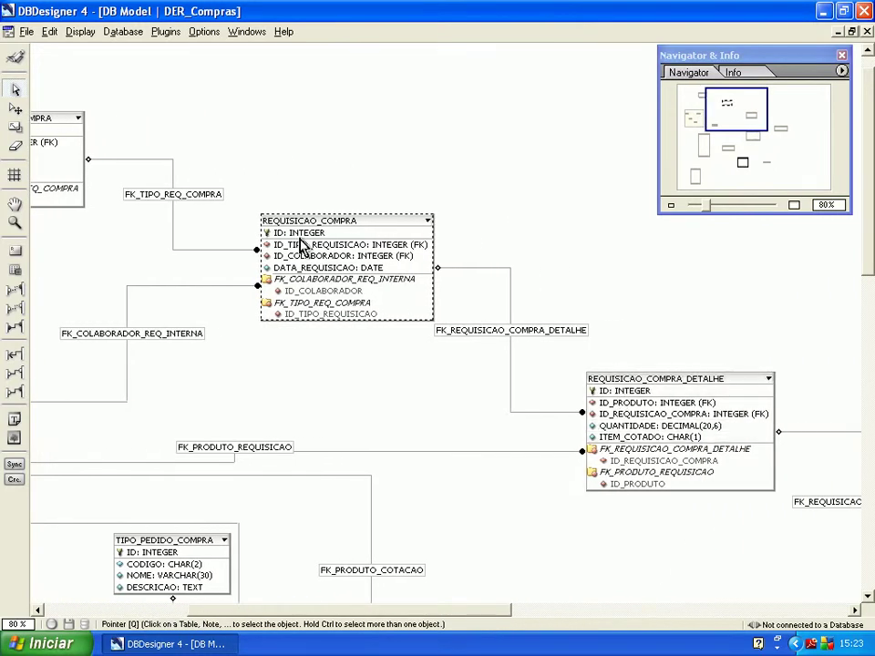
pyautogui.doubleClick(647, 386)
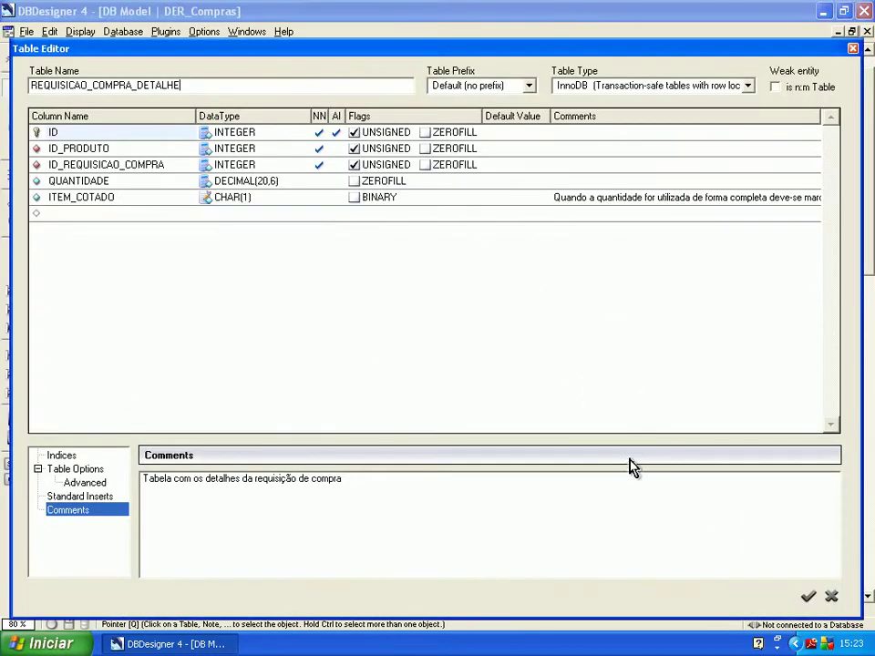
pyautogui.click(117, 166)
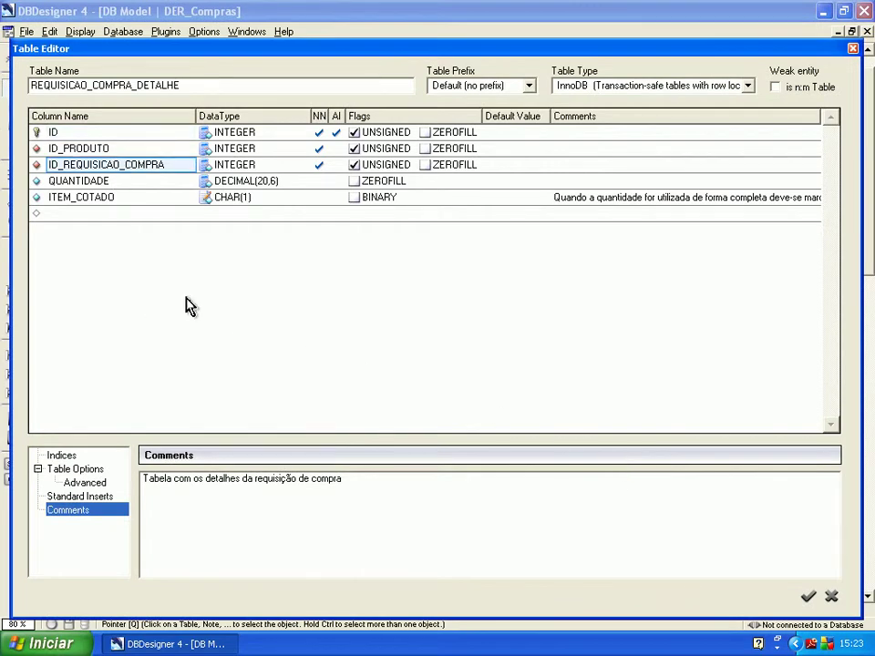
pyautogui.click(105, 149)
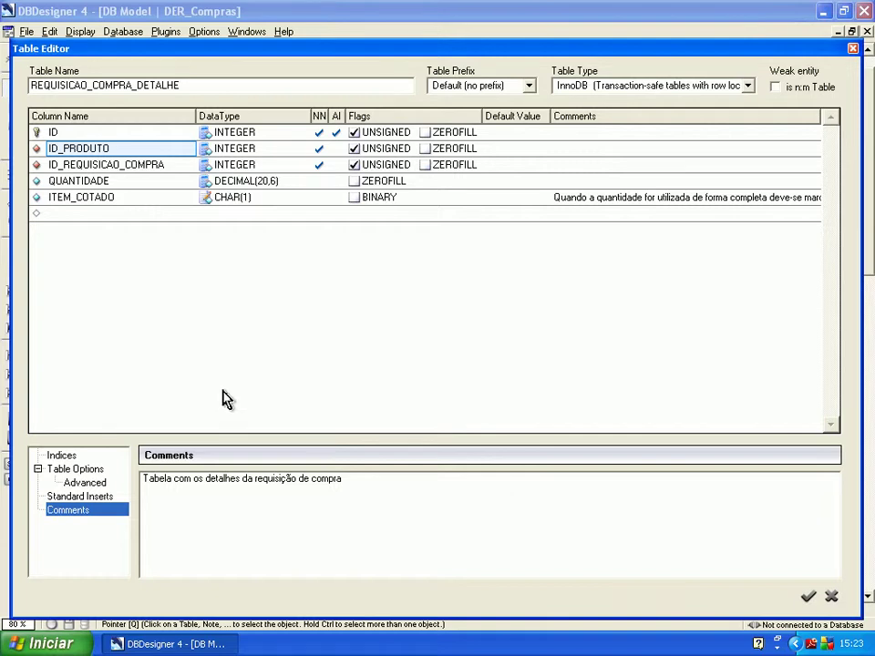
pyautogui.click(123, 181)
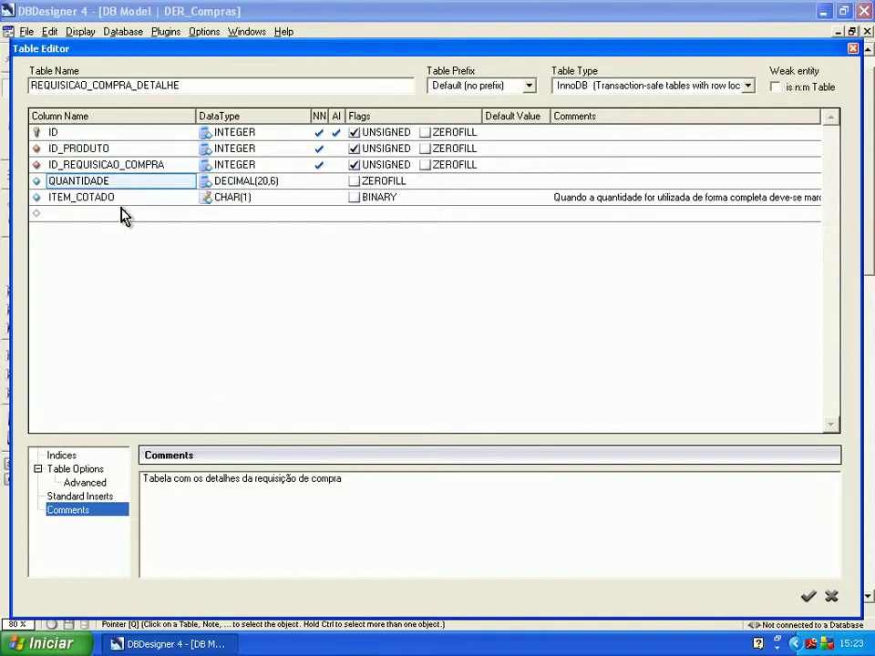
# Read the full comment of the ITEM_COTADO column and close the table editor without saving.
pyautogui.click(124, 198)
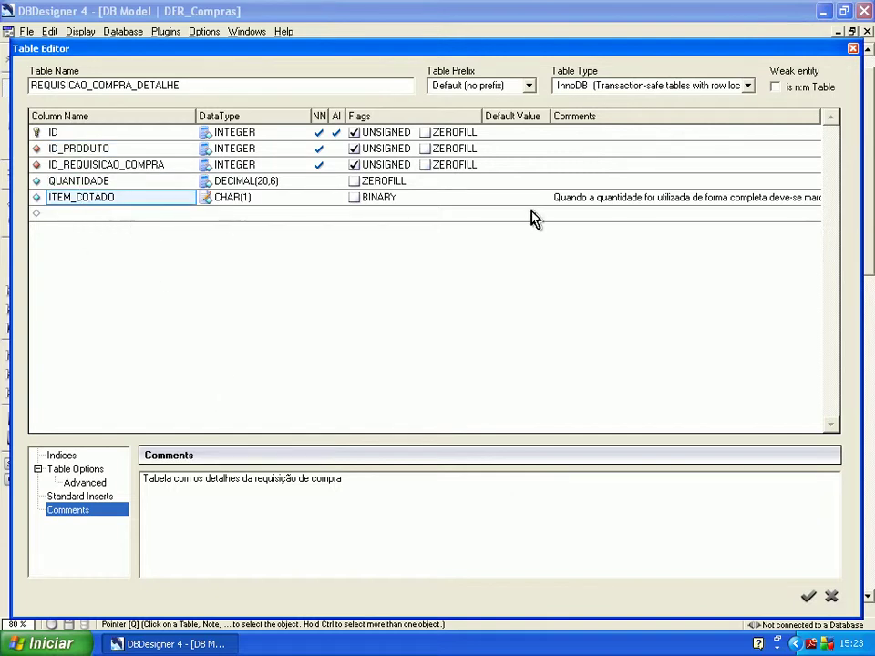
pyautogui.click(661, 199)
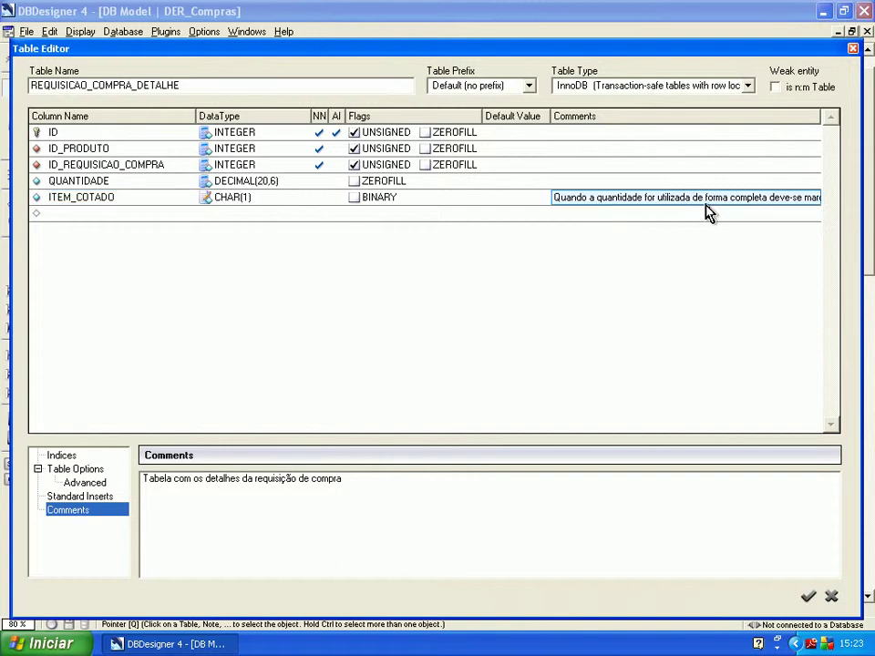
pyautogui.click(753, 200)
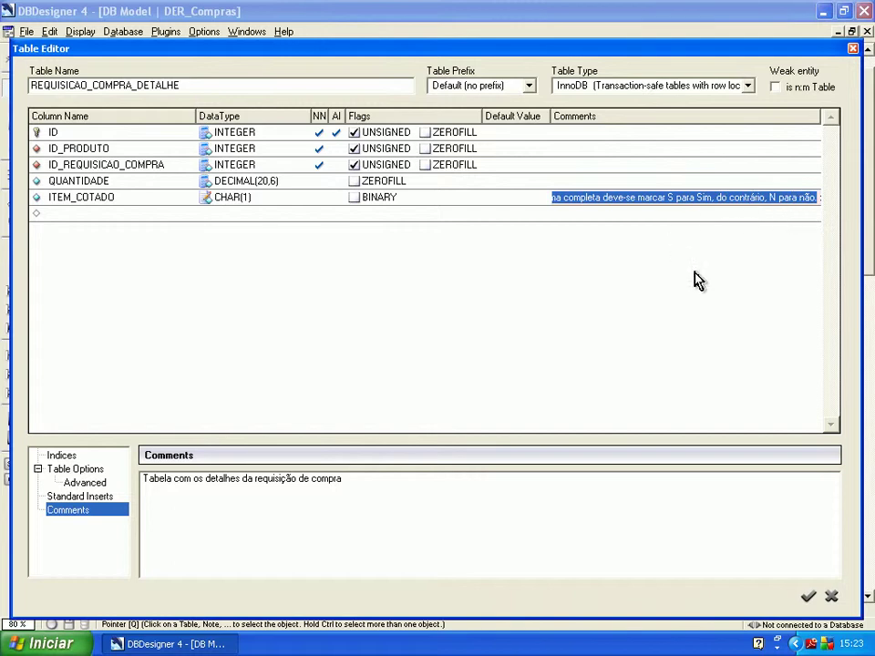
pyautogui.click(830, 596)
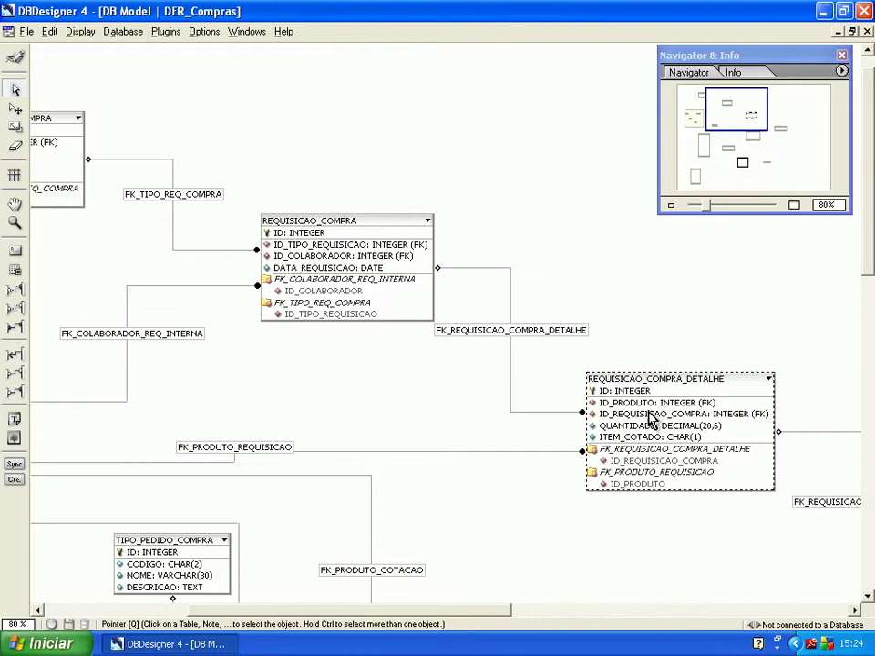
# Examine how REQUISICAO_COTACAO_DETALHE links the REQUISICAO_COMPRA_DETALHE and COTACAO_COMPRA_DETALHE tables in the diagram.
pyautogui.moveTo(416, 611); pyautogui.dragTo(577, 612)
pyautogui.scroll(-3, 594, 483)
pyautogui.scroll(-3, 594, 483)
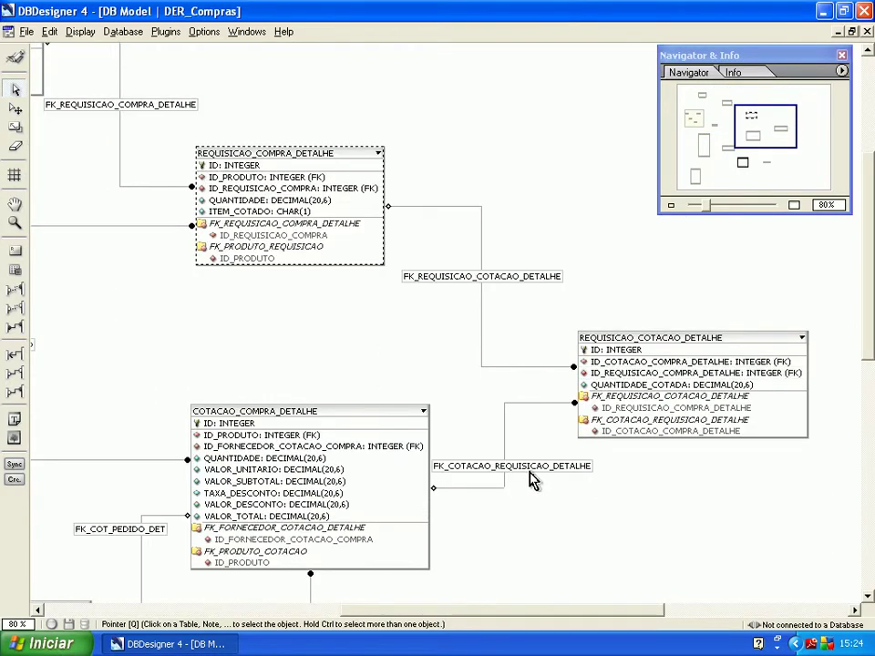
pyautogui.scroll(3, 424, 391)
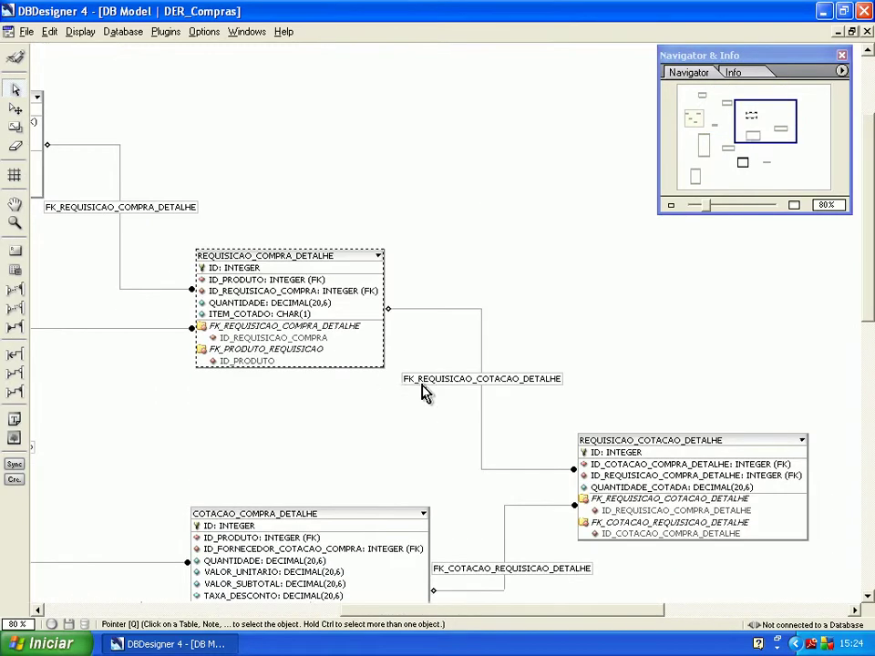
pyautogui.scroll(-3, 427, 434)
pyautogui.scroll(-2, 428, 444)
pyautogui.scroll(2, 429, 446)
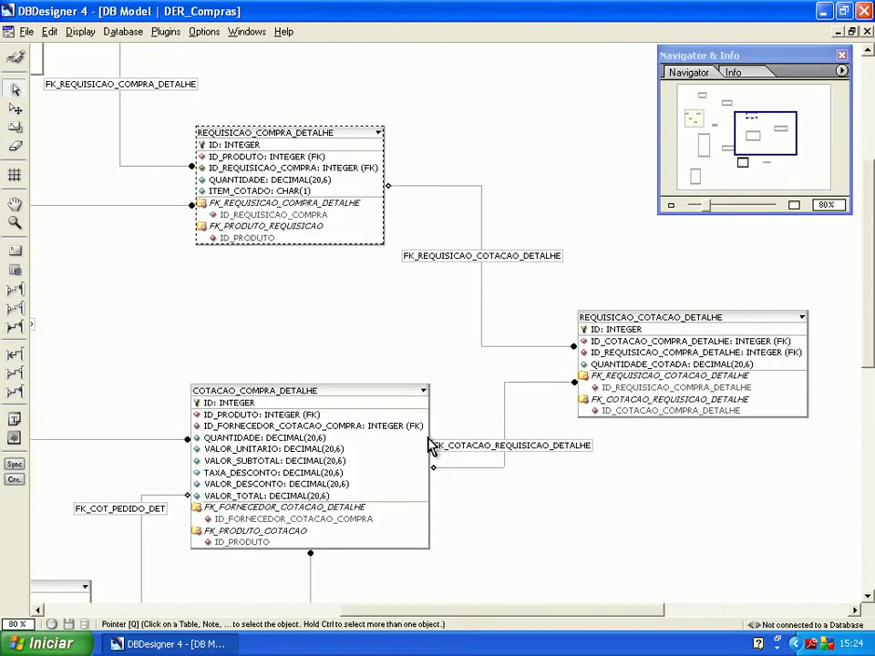
# Open the COTACAO_COMPRA table for editing, examine its DATA_COTACAO and DESCRICAO columns, and close it without saving.
pyautogui.moveTo(474, 613); pyautogui.dragTo(410, 613)
pyautogui.scroll(-10, 513, 387)
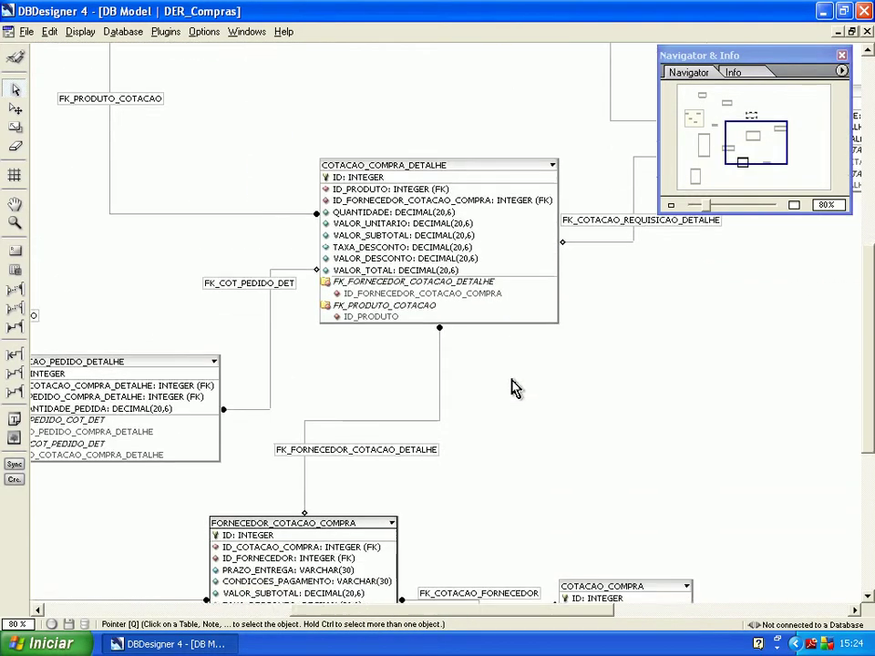
pyautogui.moveTo(462, 613); pyautogui.dragTo(518, 613)
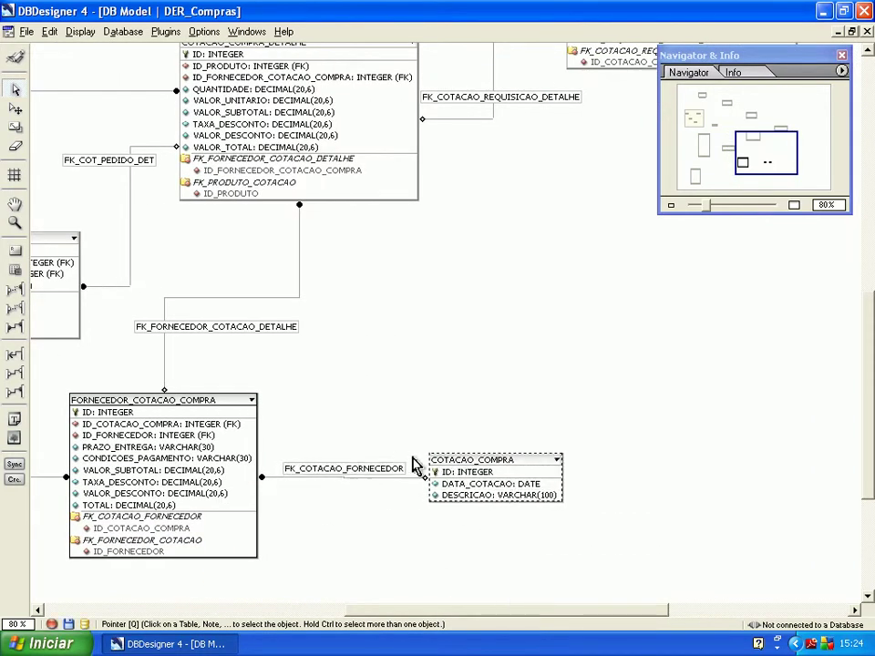
pyautogui.click(453, 483)
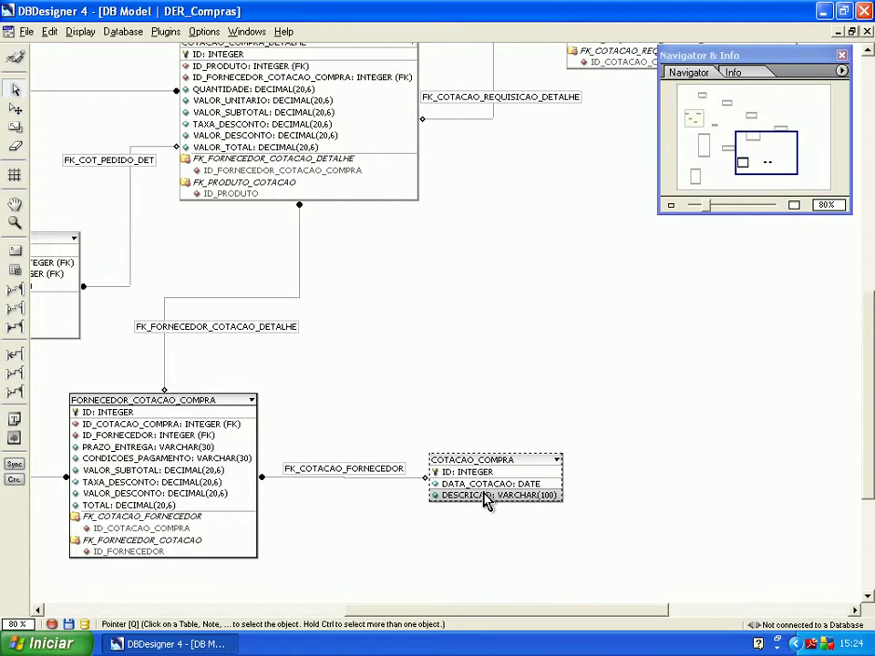
pyautogui.doubleClick(486, 499)
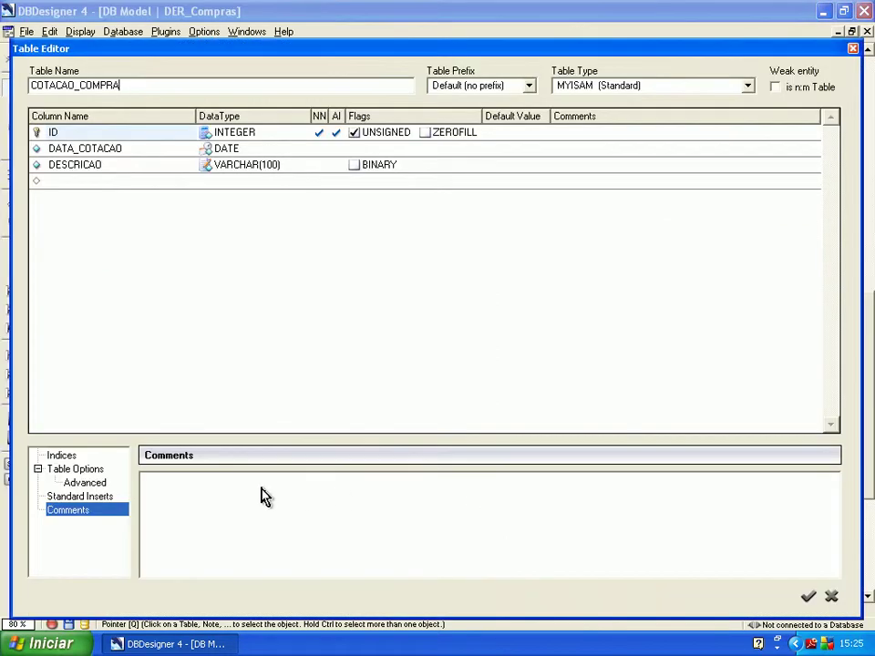
pyautogui.click(117, 152)
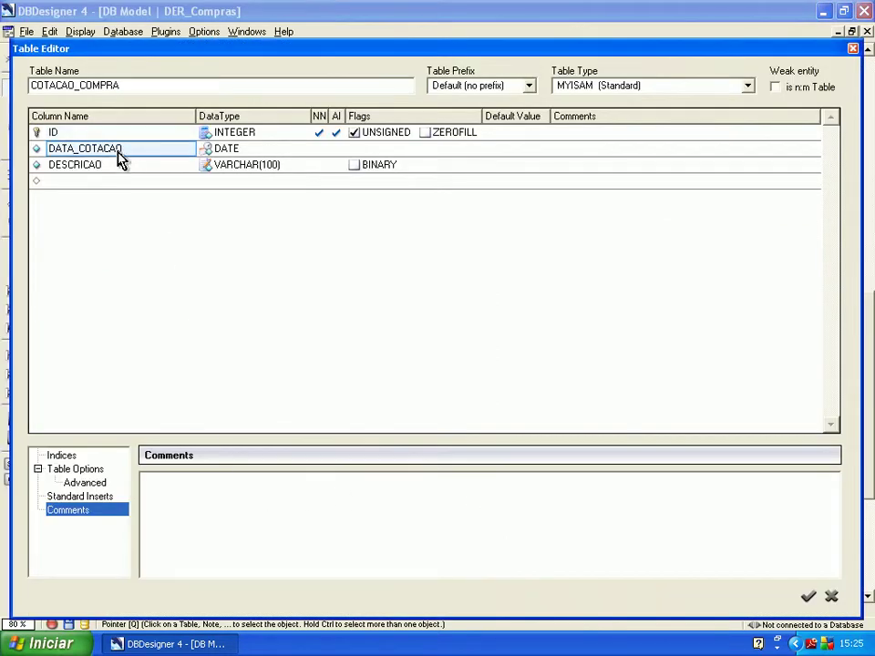
pyautogui.click(117, 168)
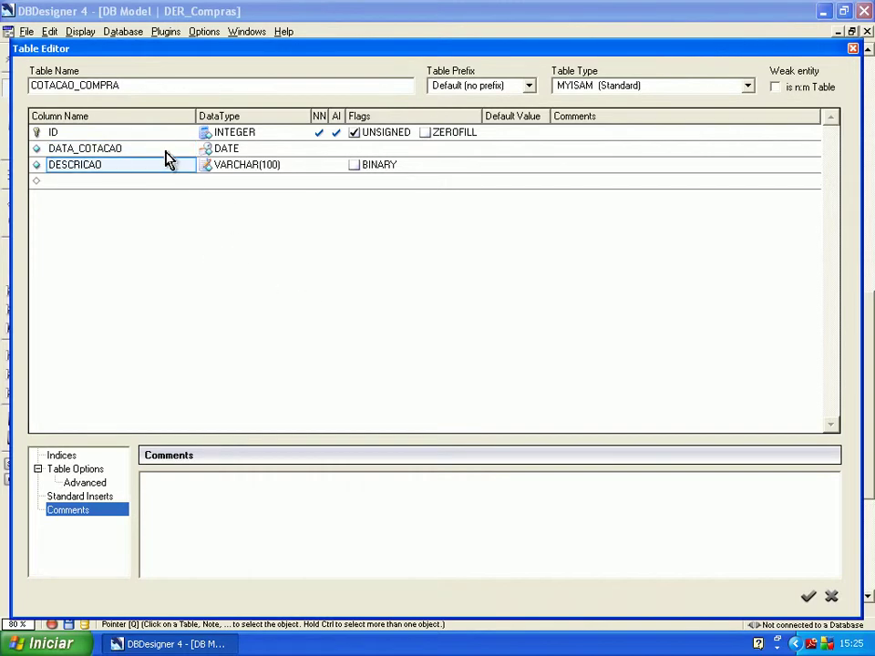
pyautogui.click(128, 148)
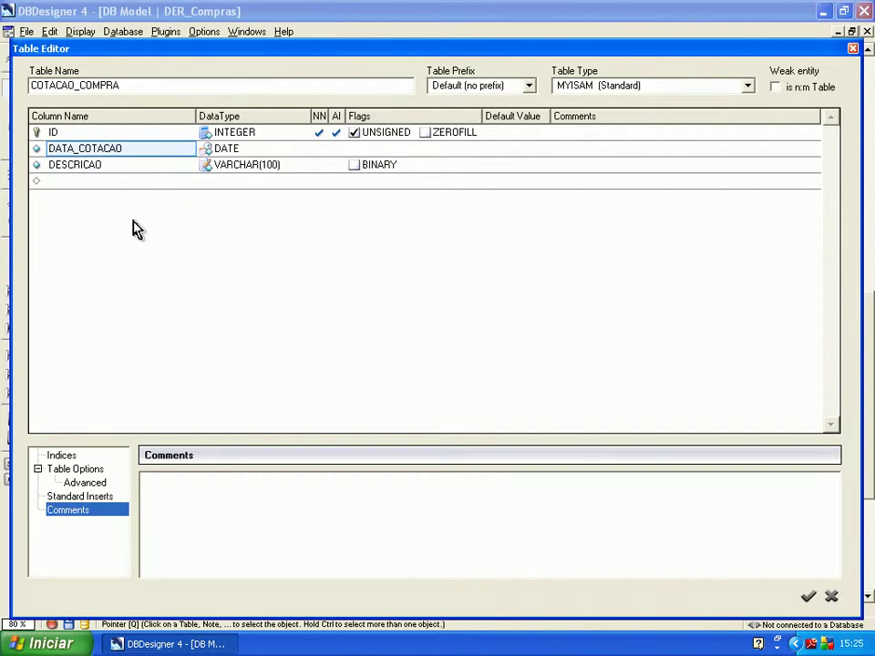
pyautogui.click(107, 166)
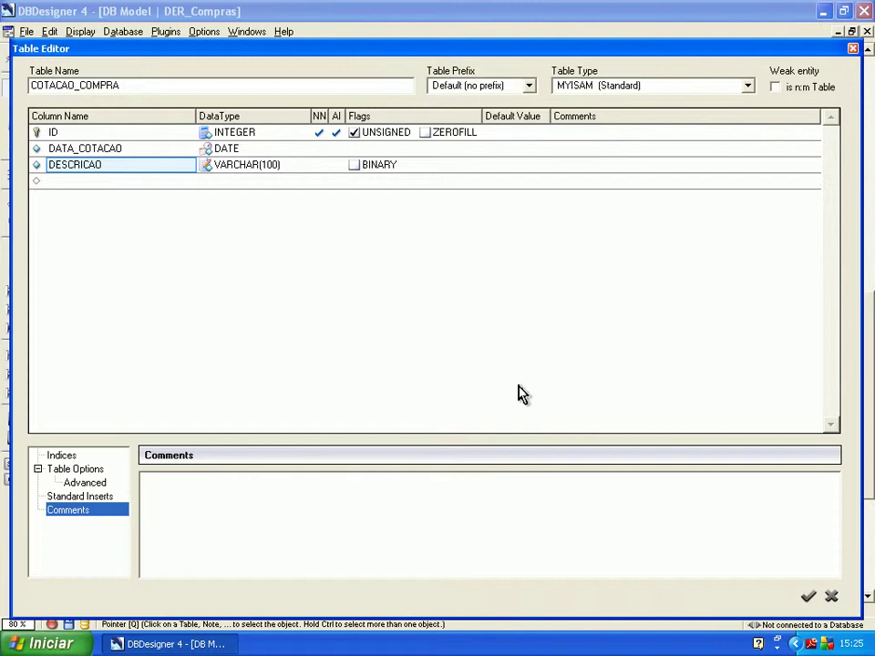
pyautogui.click(852, 50)
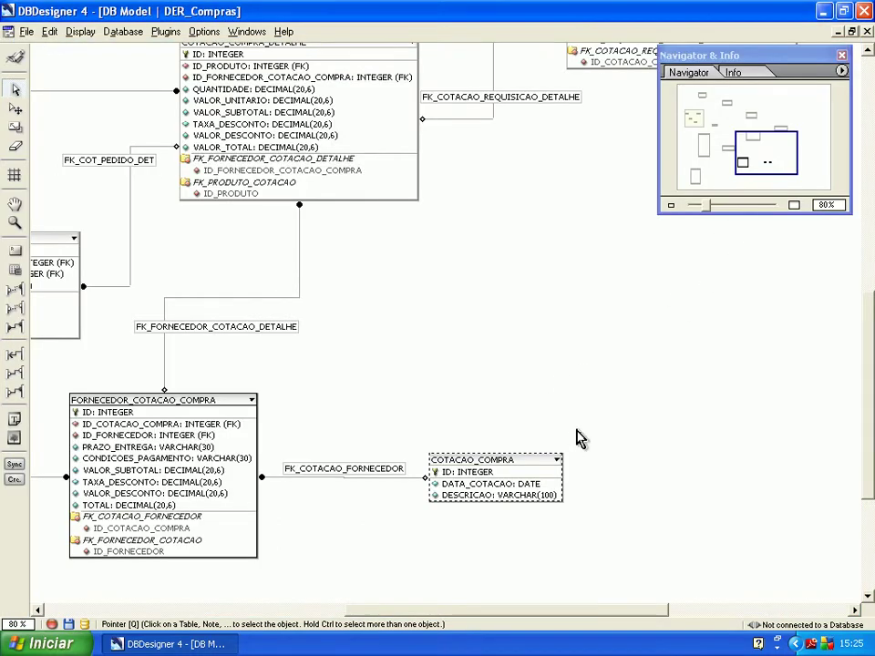
# Examine the ID_COTACAO_COMPRA and ID_FORNECEDOR columns of the FORNECEDOR_COTACAO_COMPRA table in the table editor, and close it without saving.
pyautogui.moveTo(419, 610); pyautogui.dragTo(356, 610)
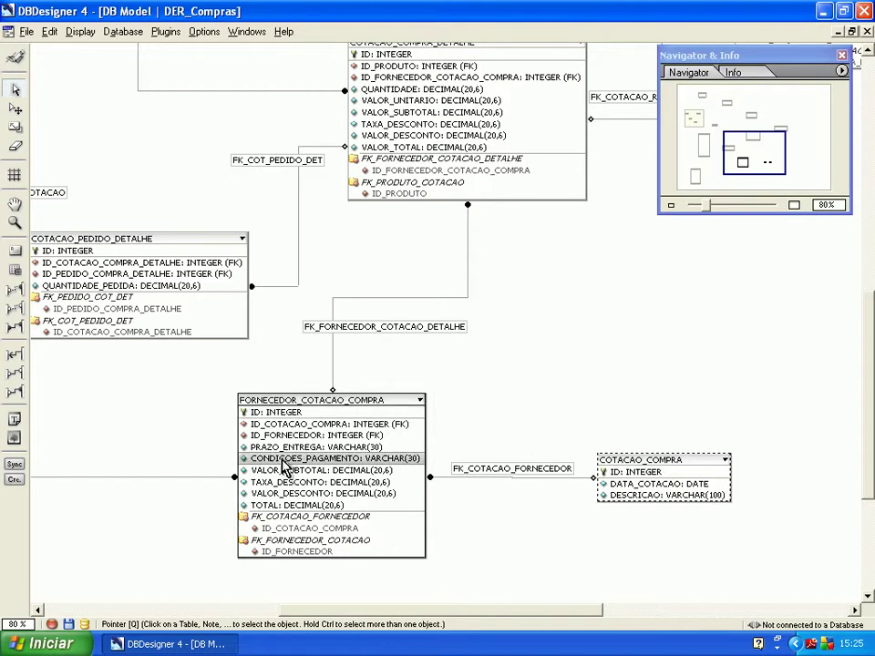
pyautogui.click(255, 450)
pyautogui.doubleClick(255, 449)
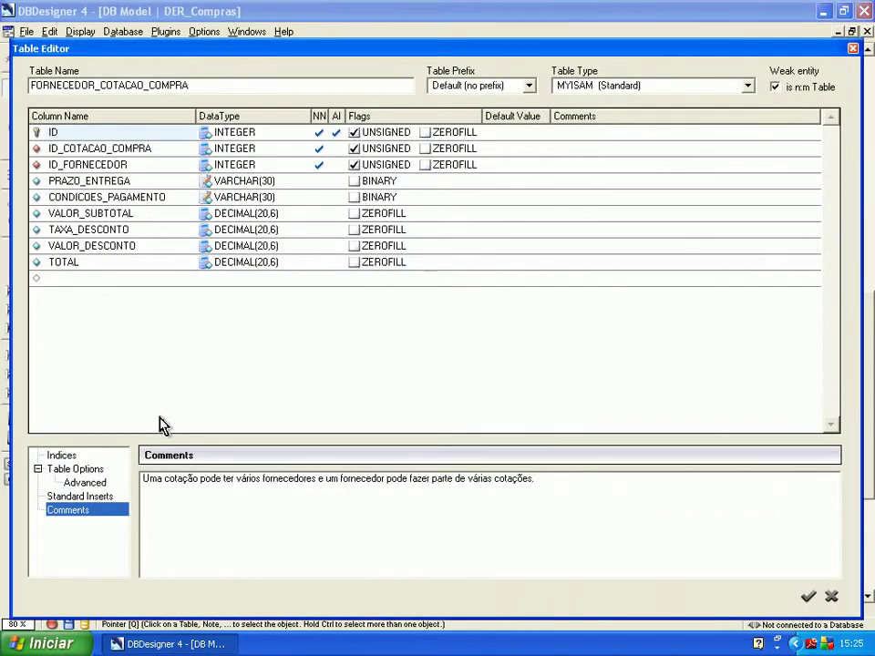
pyautogui.click(116, 153)
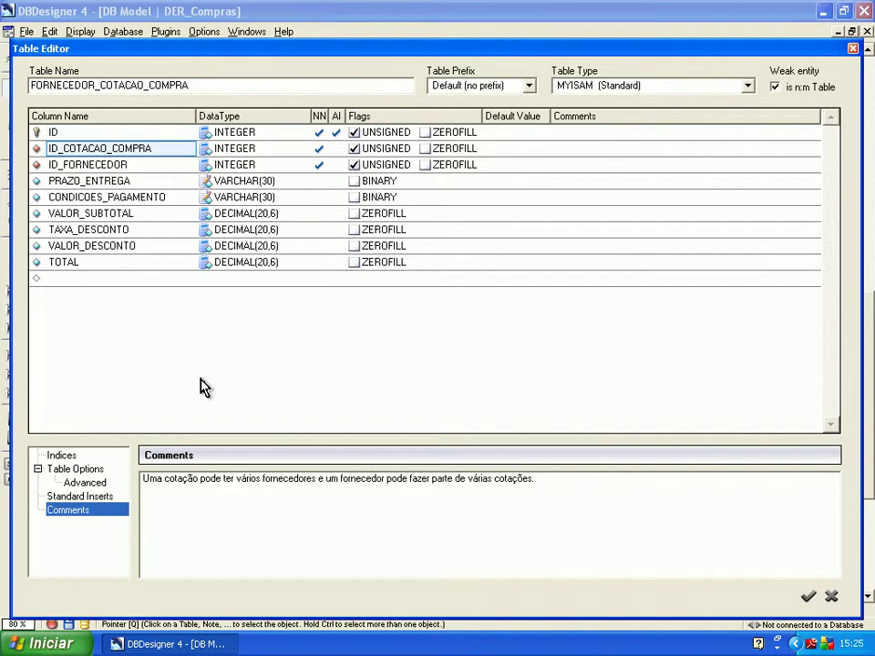
pyautogui.click(129, 166)
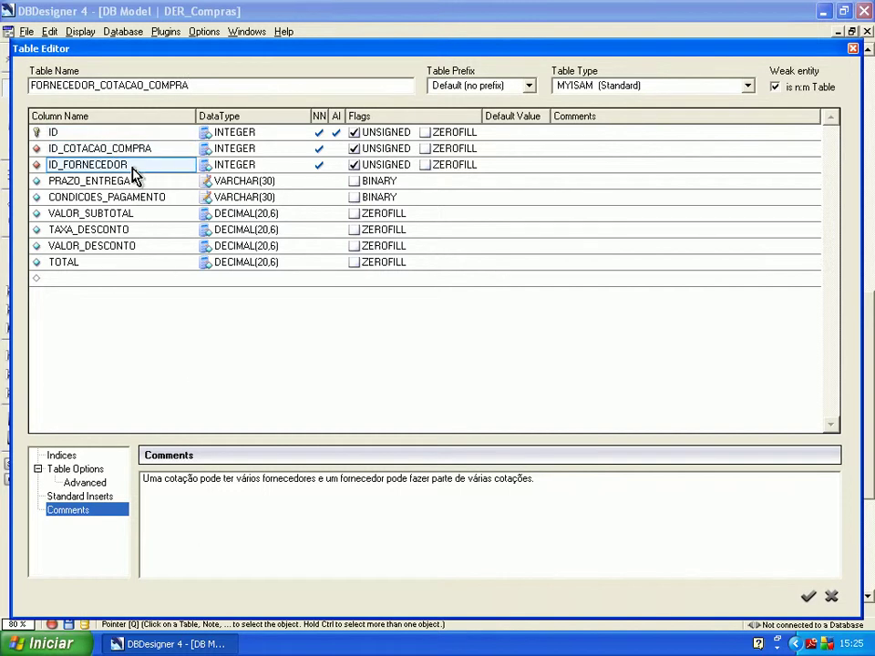
pyautogui.click(852, 48)
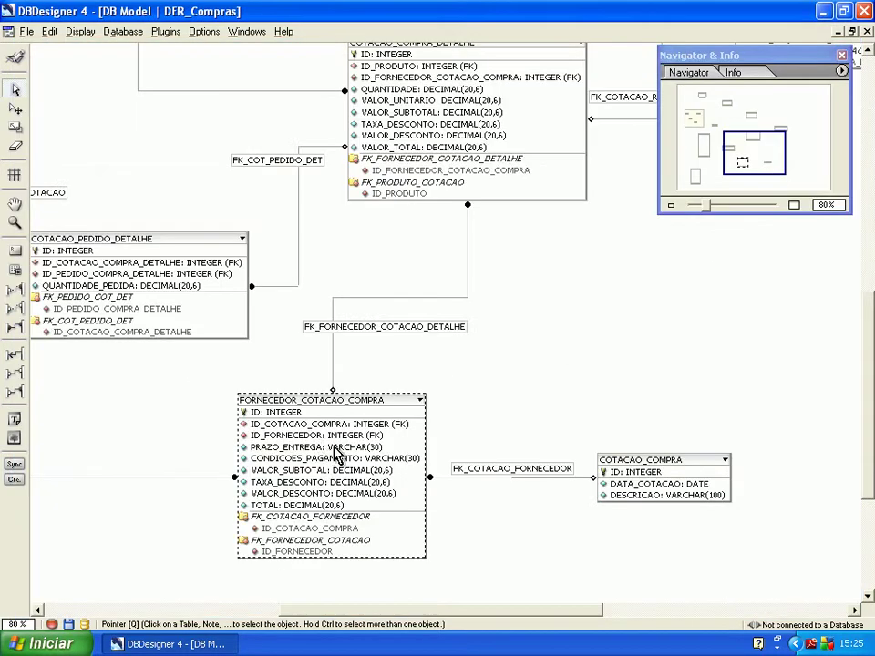
# Trace the FK_FORNECEDOR_COTACAO relationship between the FORNECEDOR table and FORNECEDOR_COTACAO_COMPRA in the diagram.
pyautogui.moveTo(399, 610); pyautogui.dragTo(157, 612)
pyautogui.scroll(8, 283, 434)
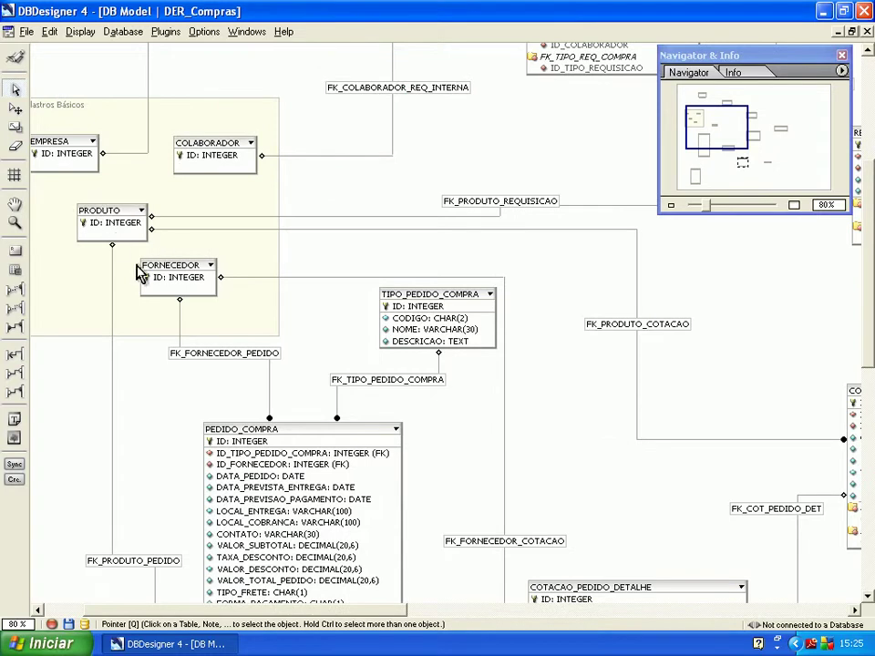
pyautogui.scroll(-8, 479, 312)
pyautogui.moveTo(336, 610); pyautogui.dragTo(530, 610)
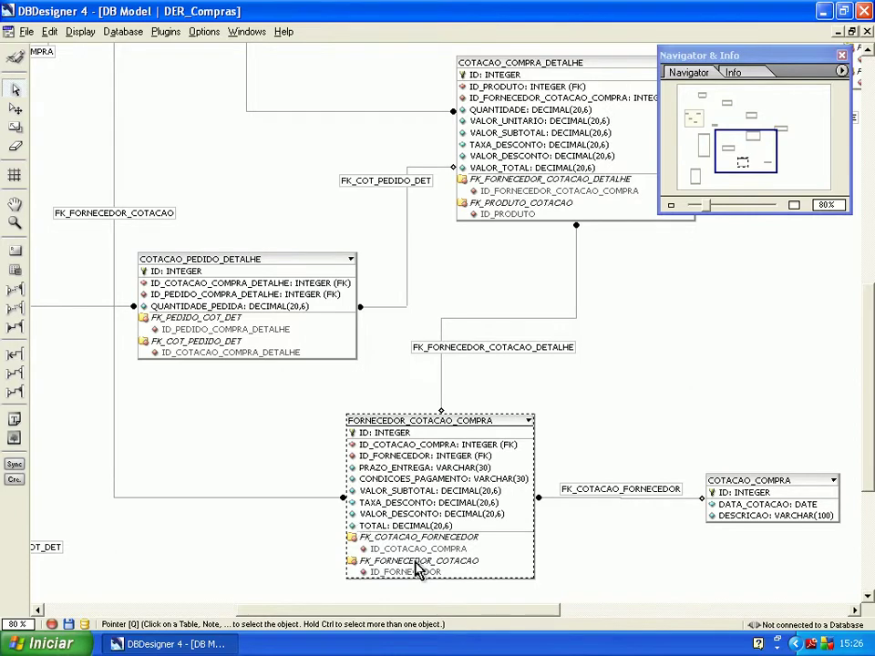
pyautogui.moveTo(372, 610); pyautogui.dragTo(400, 610)
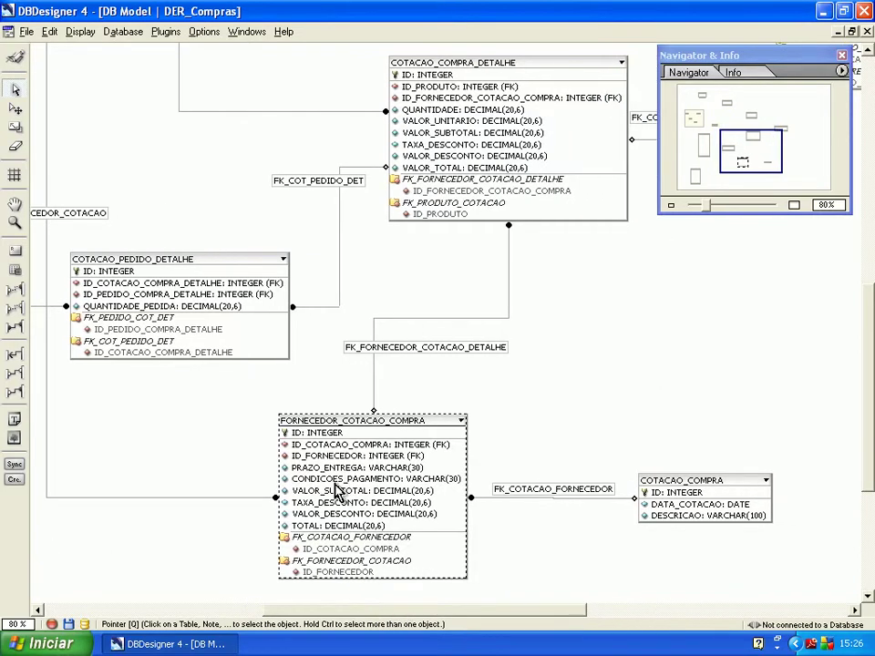
# Compare the REQUISICAO_COMPRA and REQUISICAO_COMPRA_DETALHE tables with the COTACAO_COMPRA_DETALHE and FORNECEDOR_COTACAO_COMPRA quotation tables in the diagram.
pyautogui.scroll(2, 337, 492)
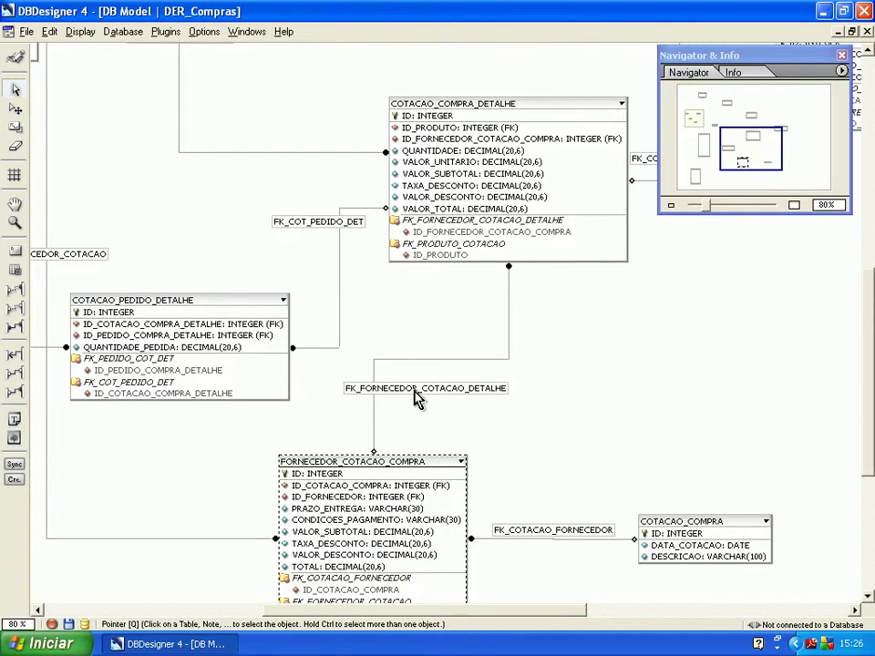
pyautogui.scroll(10, 415, 398)
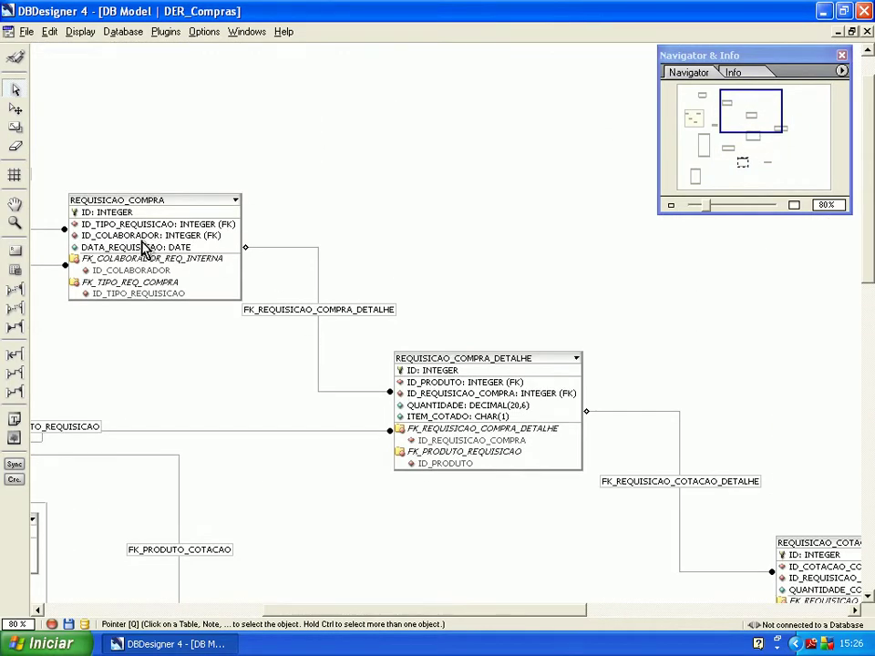
pyautogui.scroll(-1, 153, 252)
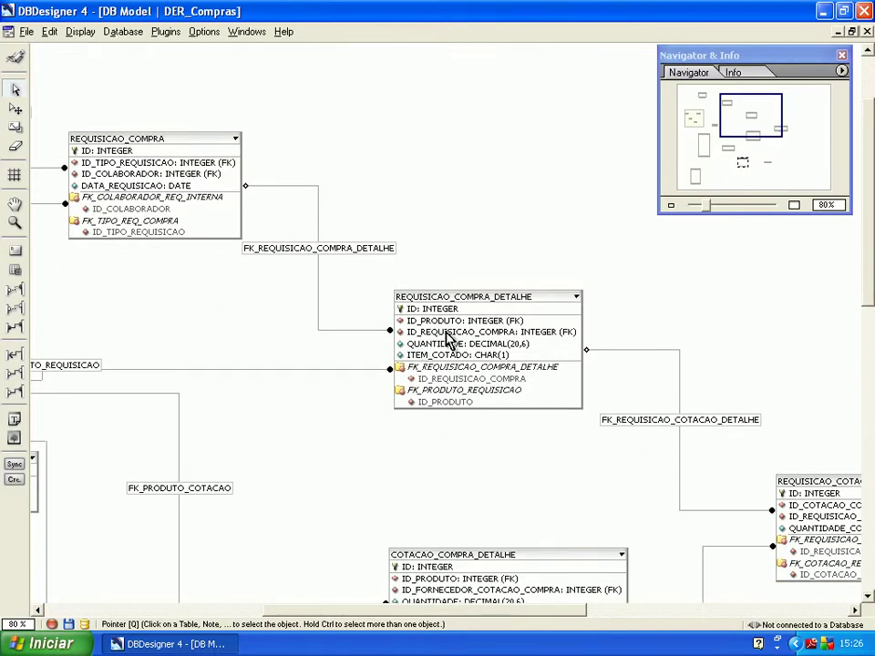
pyautogui.scroll(-8, 446, 337)
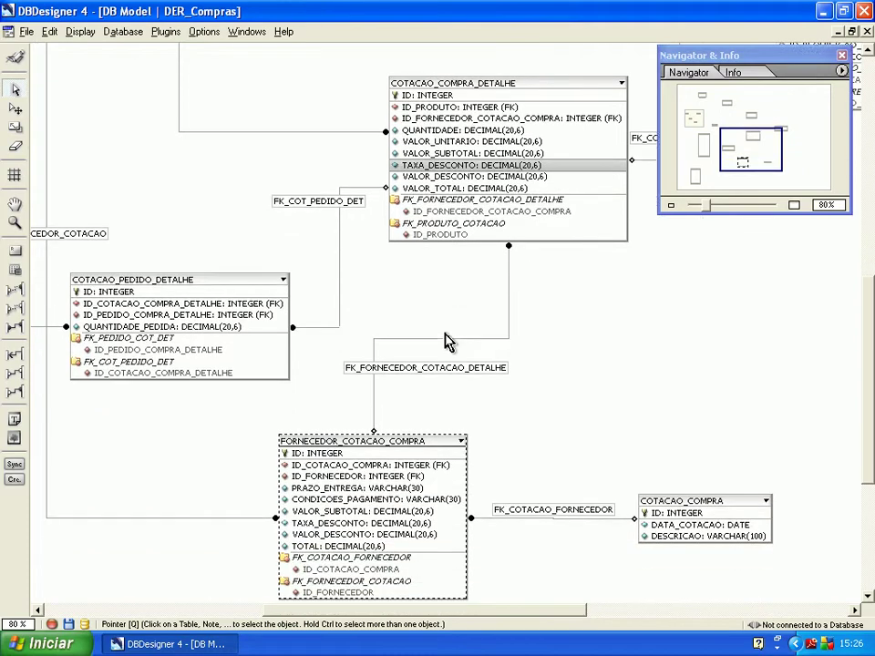
pyautogui.scroll(-1, 446, 340)
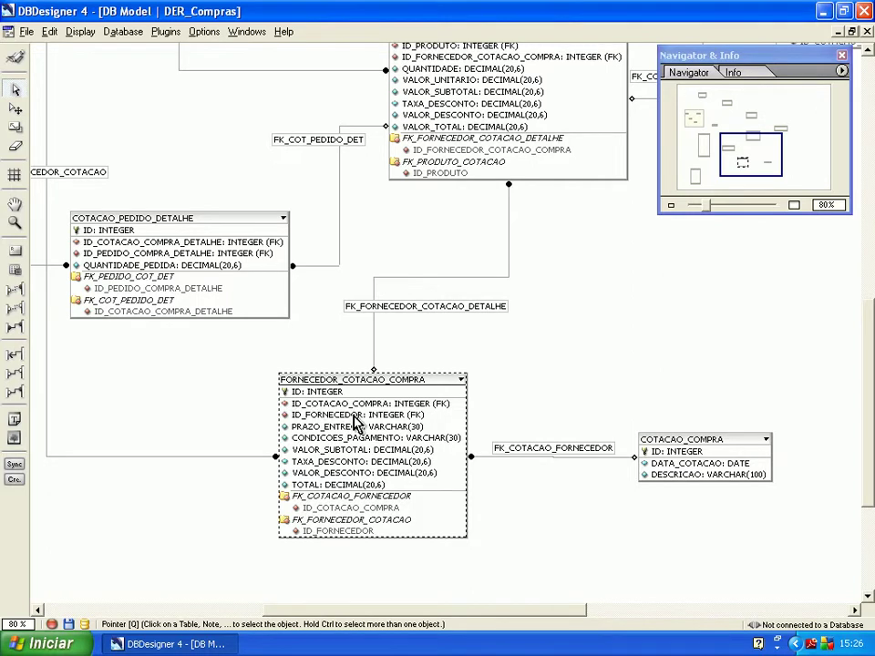
# Open the COTACAO_COMPRA_DETALHE table for editing, read its columns and table comment, and close it without saving.
pyautogui.scroll(1, 355, 421)
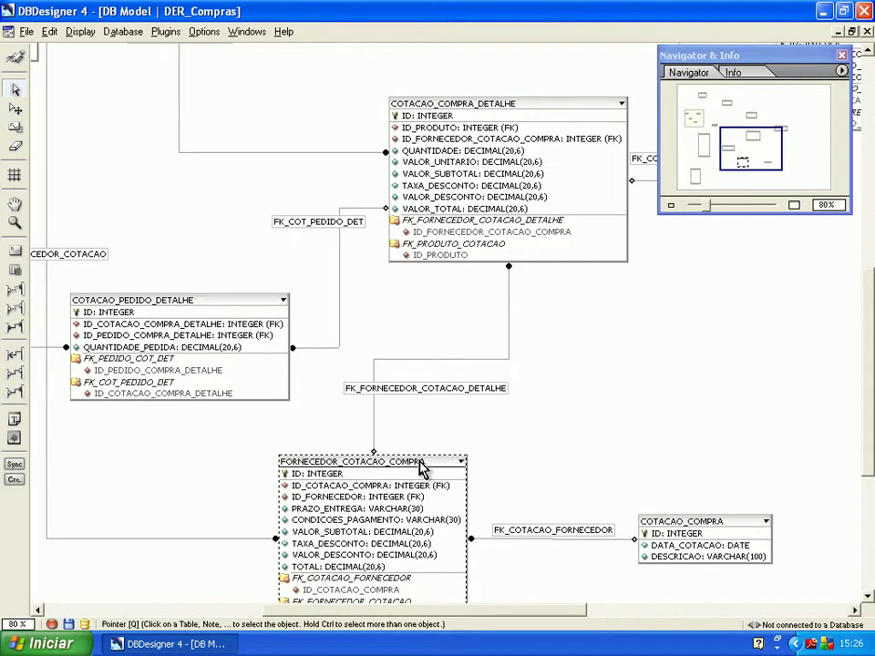
pyautogui.doubleClick(433, 199)
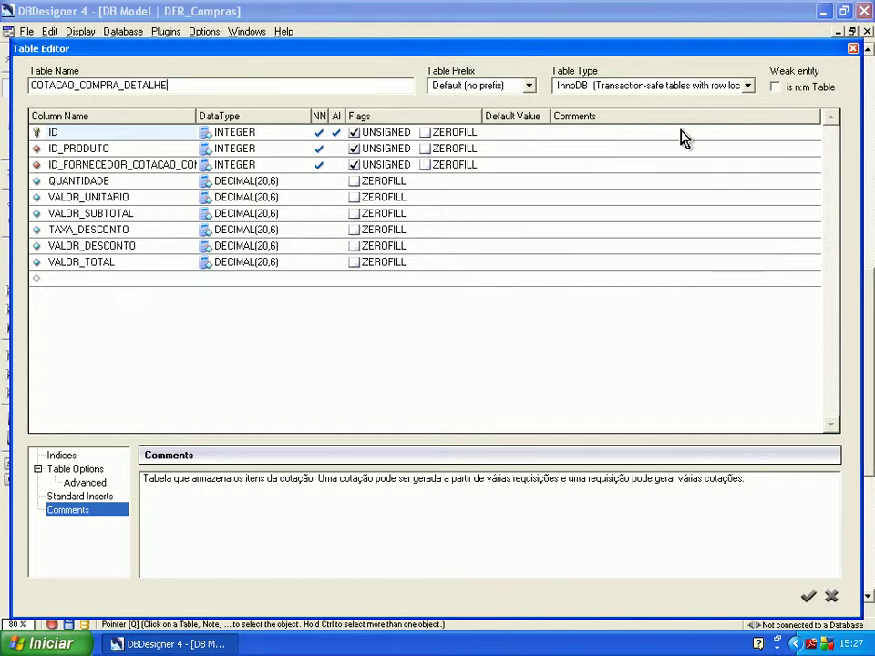
pyautogui.click(854, 49)
# Reopen the FORNECEDOR_COTACAO_COMPRA table in the editor, examine its delivery, payment, discount and total columns, and close it without saving.
pyautogui.scroll(-1, 383, 428)
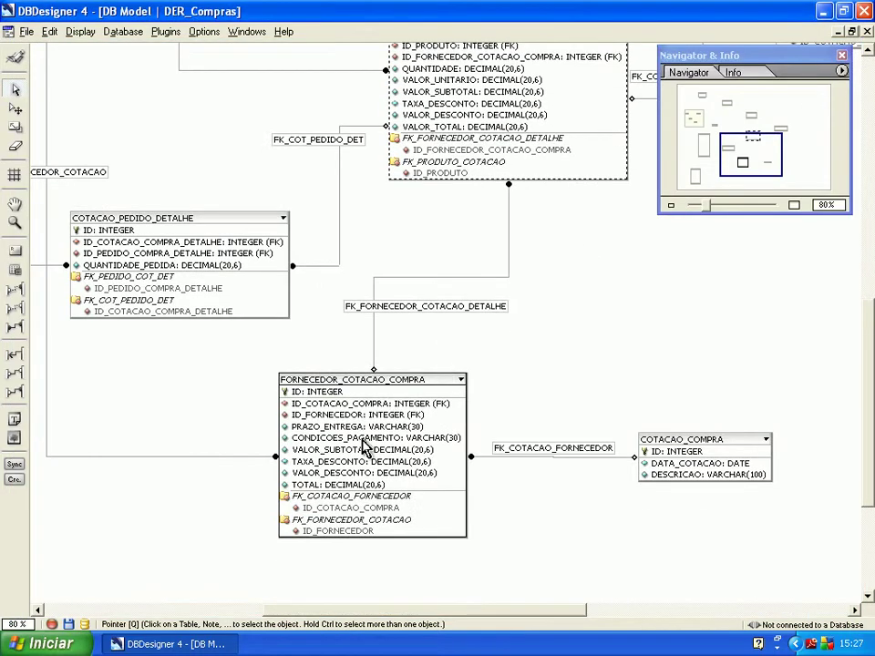
pyautogui.doubleClick(366, 447)
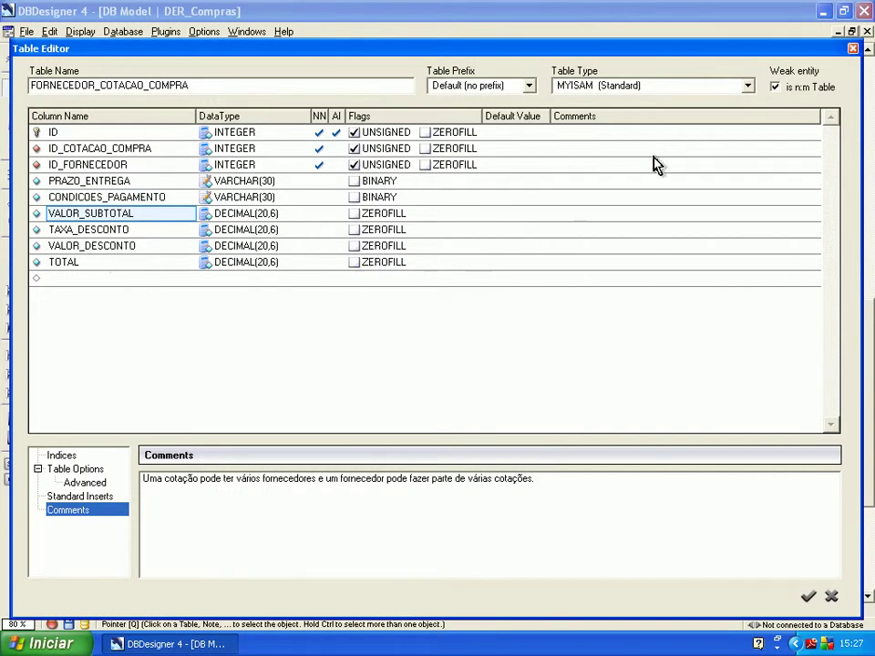
pyautogui.click(852, 48)
# Examine the VALOR_UNITARIO and other value columns of COTACAO_COMPRA_DETALHE in the table editor, and close it without saving.
pyautogui.scroll(2, 463, 310)
pyautogui.doubleClick(449, 215)
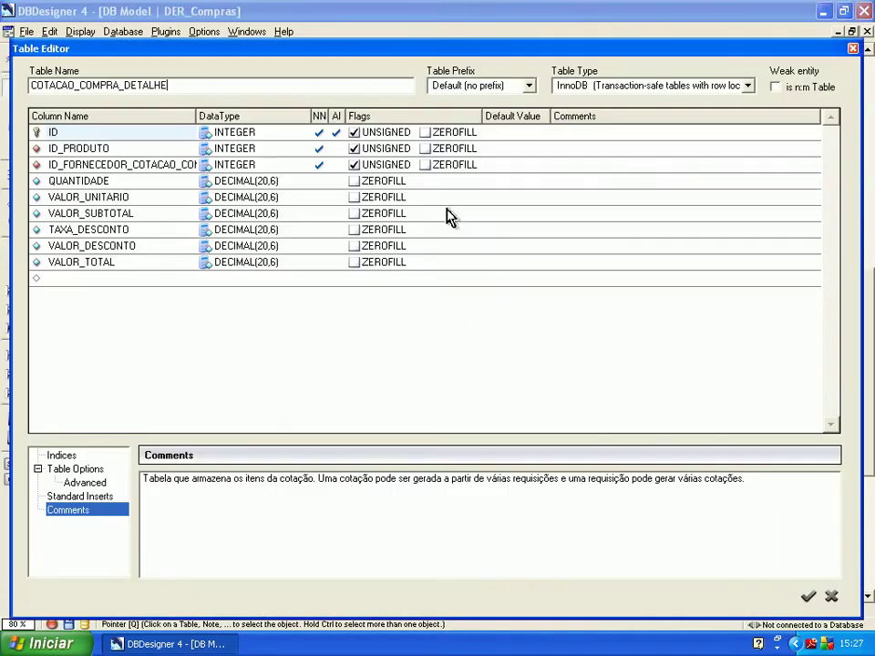
pyautogui.click(165, 199)
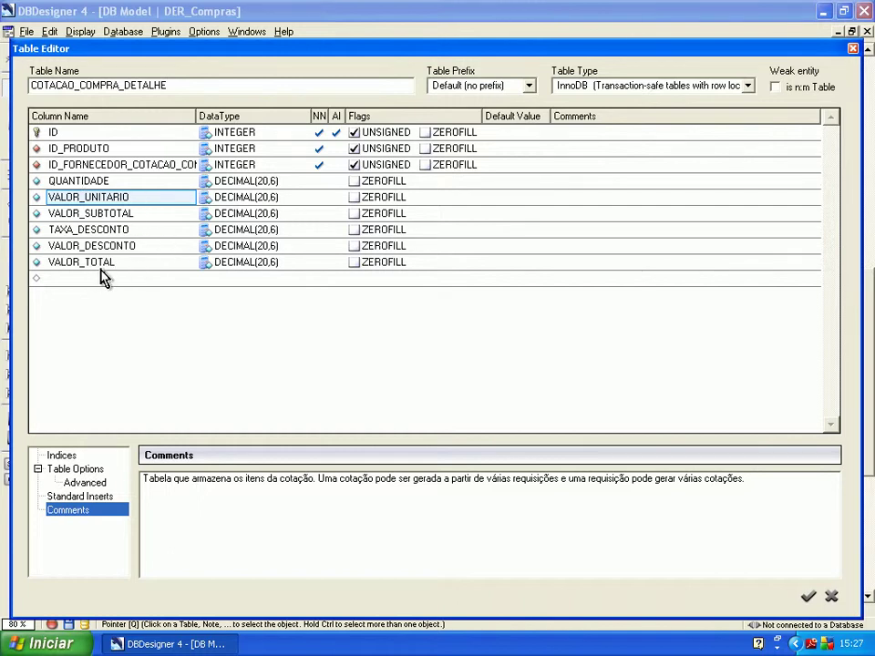
pyautogui.click(853, 49)
# Examine the QUANTIDADE_COTADA column of REQUISICAO_COTACAO_DETALHE and the QUANTIDADE column of REQUISICAO_COMPRA_DETALHE in the diagram.
pyautogui.scroll(5, 529, 390)
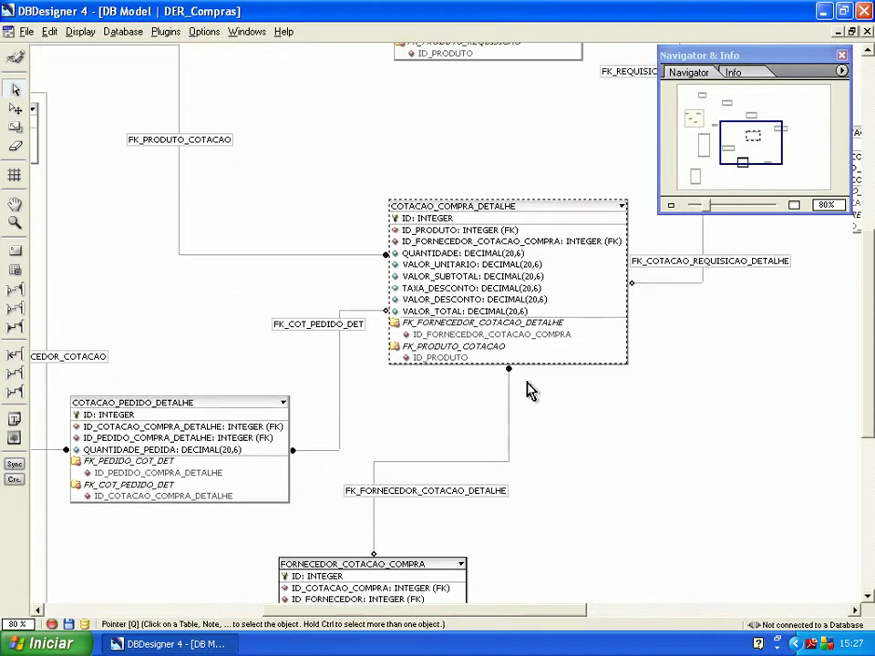
pyautogui.hscroll(2, 440, 611)
pyautogui.moveTo(440, 620); pyautogui.dragTo(498, 620)
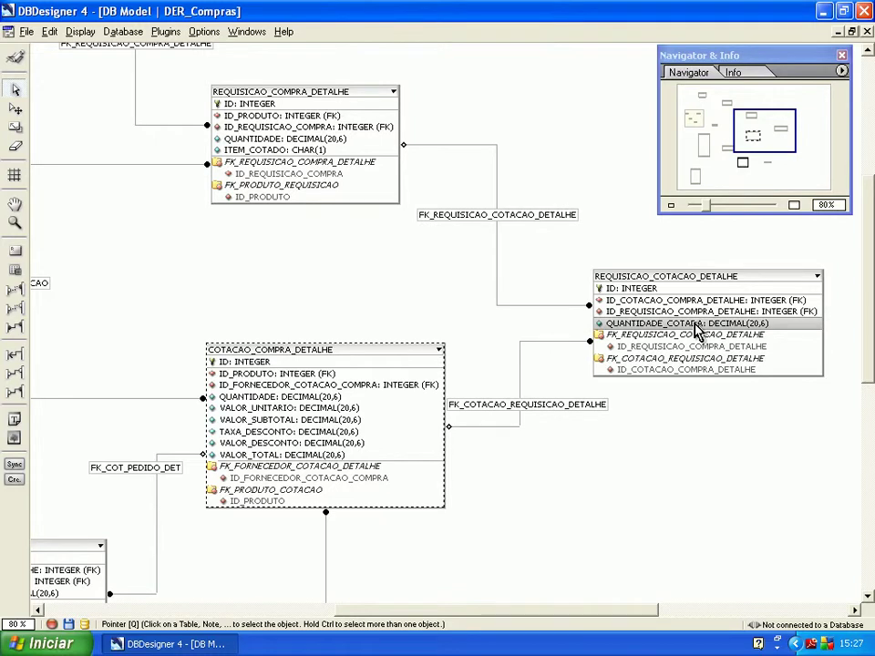
pyautogui.scroll(3, 696, 330)
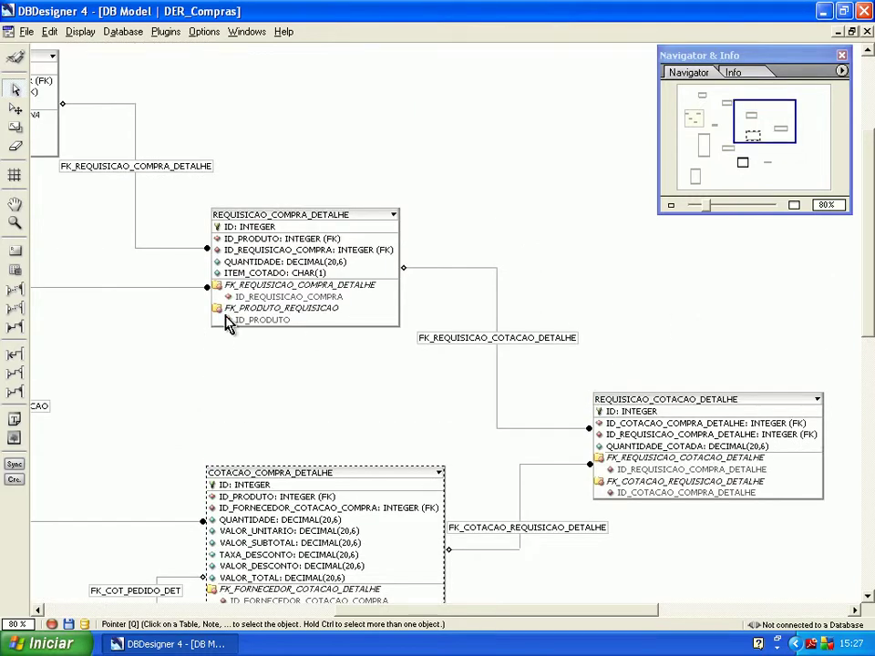
pyautogui.moveTo(391, 610); pyautogui.dragTo(324, 610)
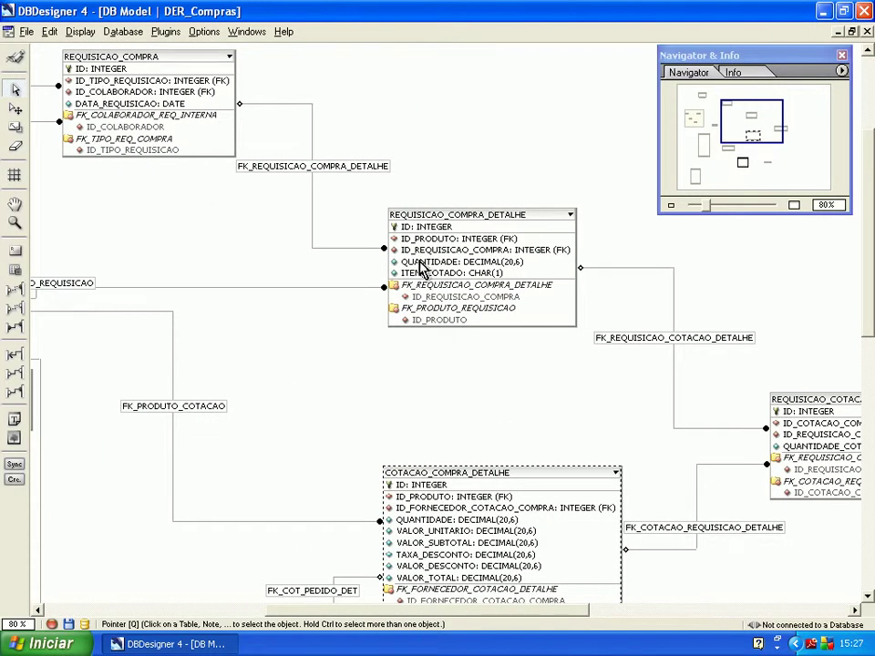
# Examine how COTACAO_COMPRA_DETALHE relates to FORNECEDOR_COTACAO_COMPRA and COTACAO_PEDIDO_DETALHE, including the QUANTIDADE_PEDIDA column.
pyautogui.scroll(-1, 419, 266)
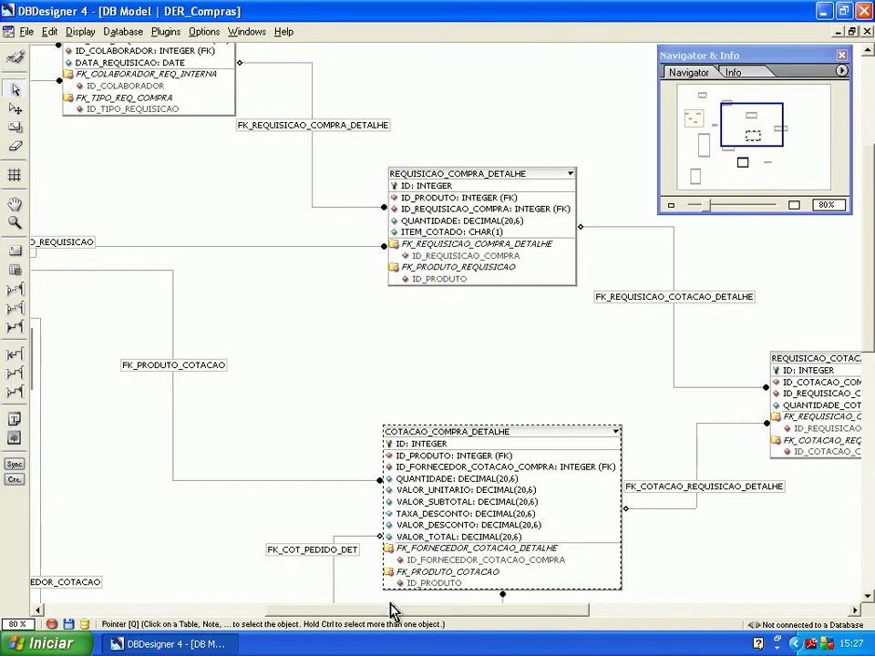
pyautogui.moveTo(383, 618); pyautogui.dragTo(436, 625)
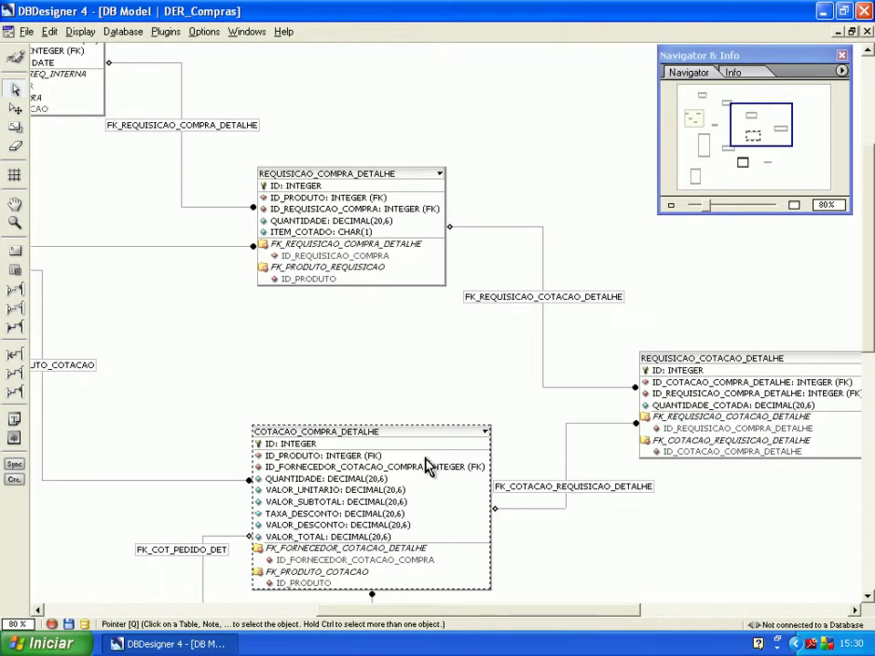
pyautogui.scroll(-5, 304, 412)
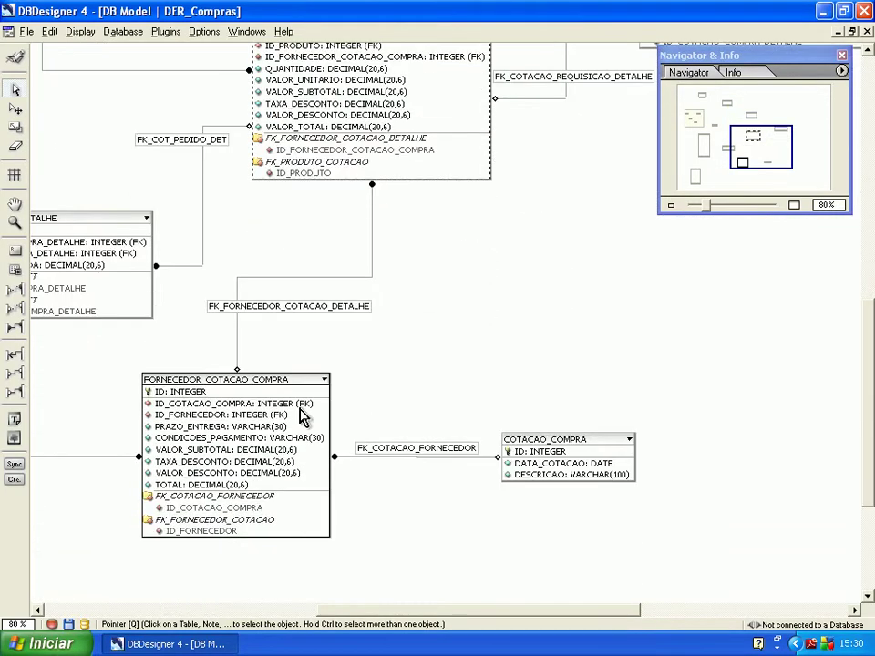
pyautogui.scroll(1, 304, 421)
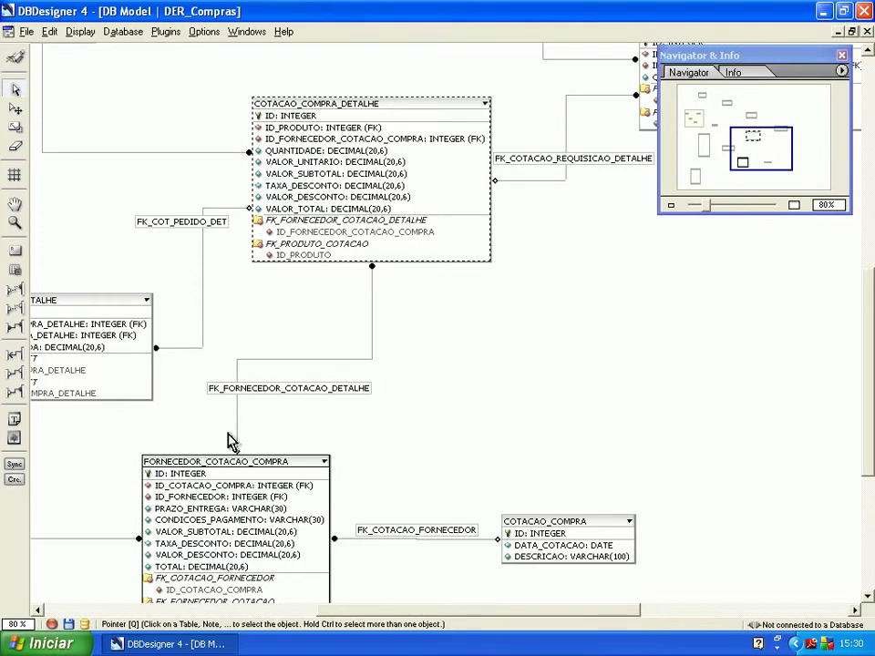
pyautogui.scroll(-1, 328, 328)
pyautogui.moveTo(361, 611); pyautogui.dragTo(279, 604)
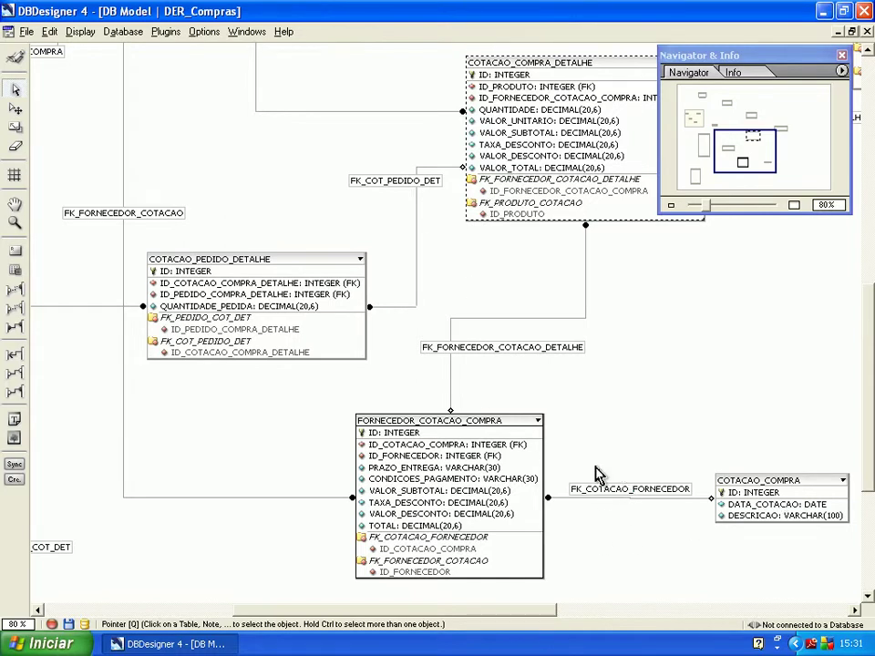
pyautogui.scroll(3, 481, 507)
pyautogui.scroll(1, 480, 508)
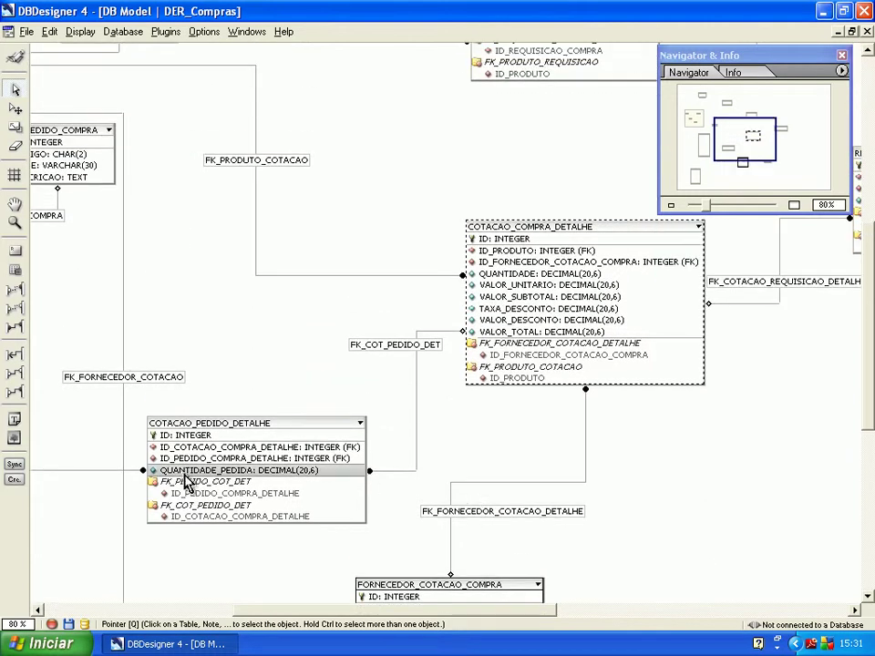
pyautogui.scroll(-3, 185, 483)
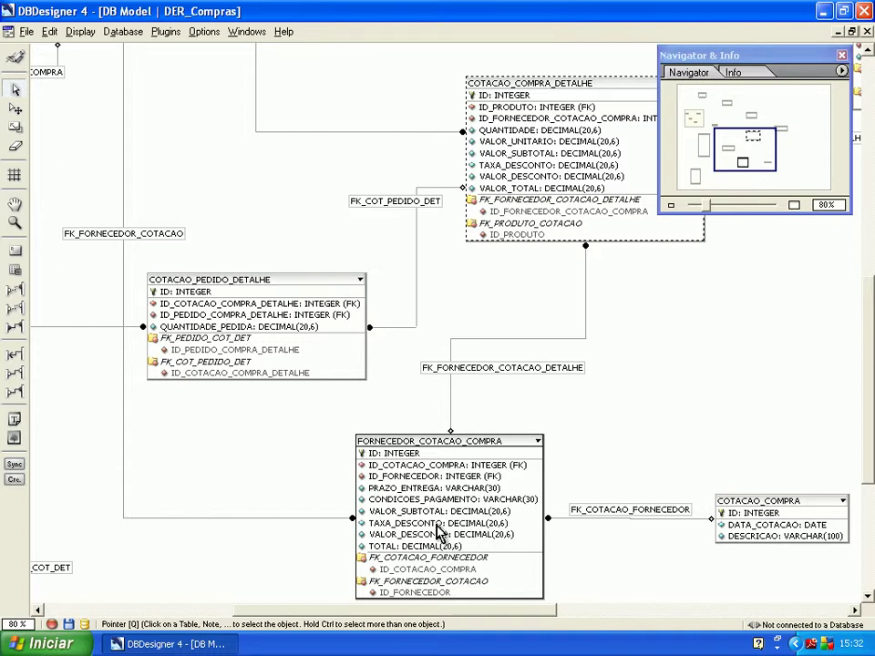
# Trace the diagram from REQUISICAO_COMPRA_DETALHE through the quotation tables to COTACAO_PEDIDO_DETALHE and PEDIDO_COMPRA.
pyautogui.scroll(10, 480, 465)
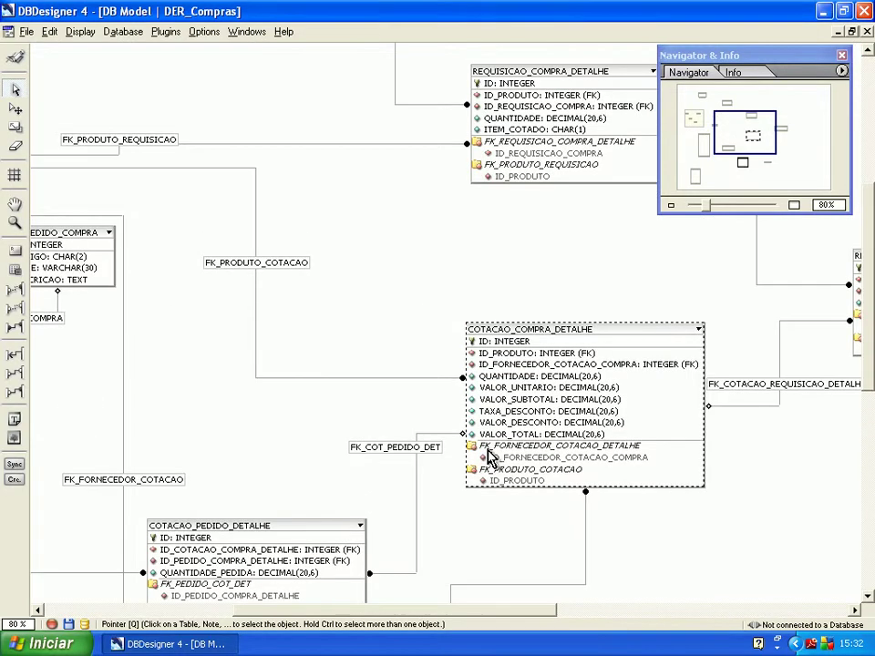
pyautogui.scroll(-1, 515, 267)
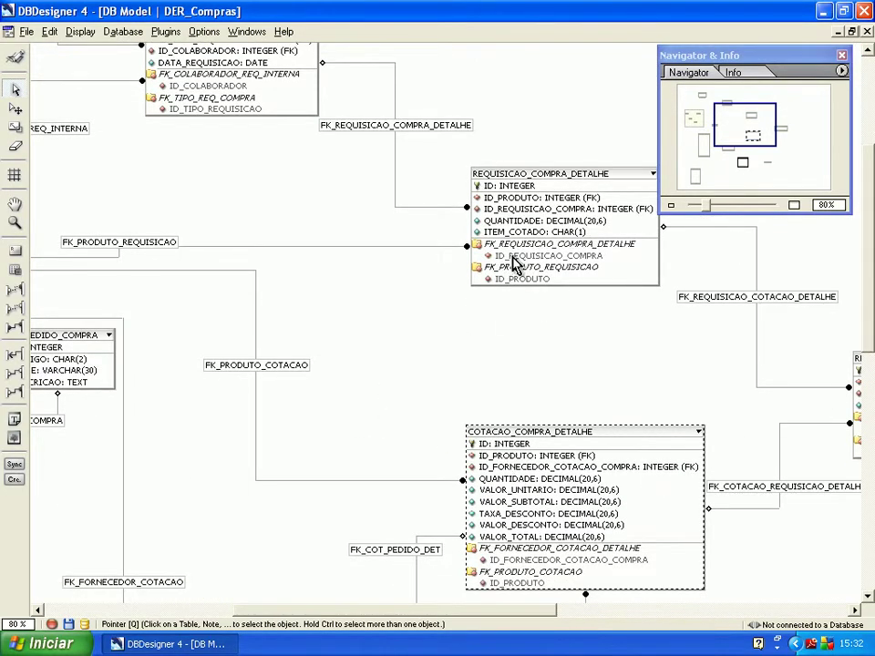
pyautogui.scroll(-10, 516, 269)
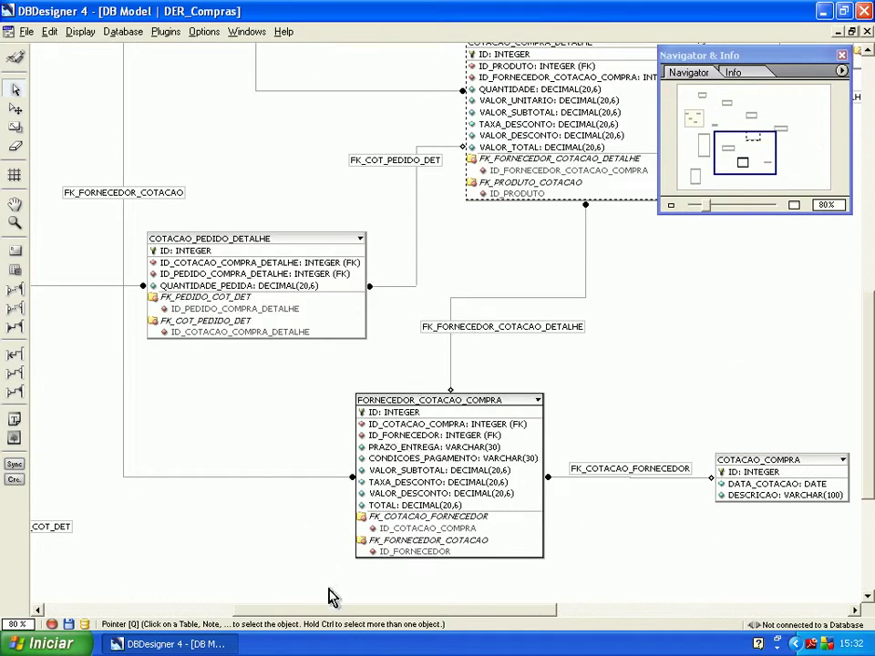
pyautogui.moveTo(323, 612); pyautogui.dragTo(137, 612)
pyautogui.scroll(2, 562, 521)
pyautogui.scroll(3, 562, 521)
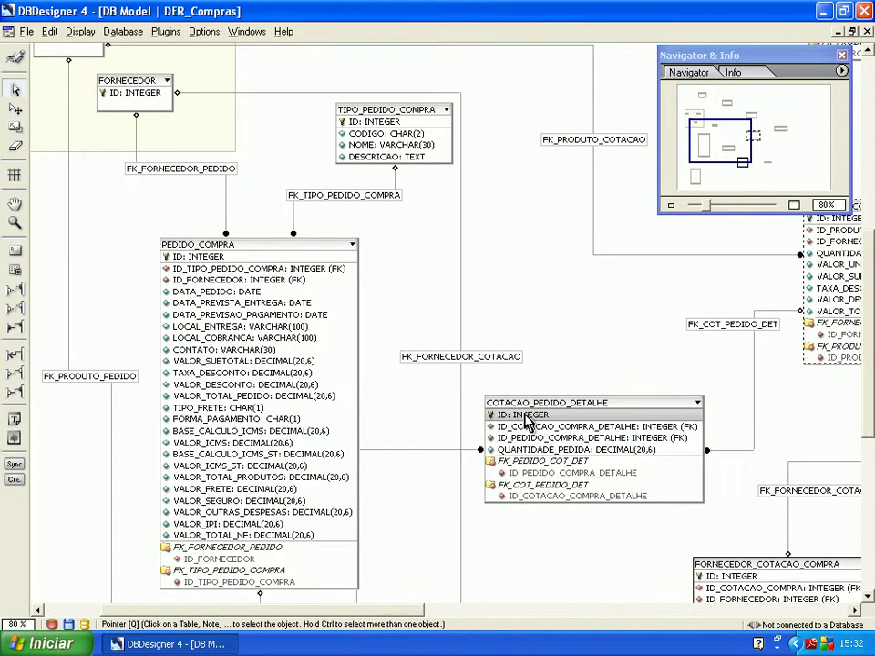
# Shift the PEDIDO_COMPRA_DETALHE table slightly to the right in the diagram.
pyautogui.scroll(-7, 405, 572)
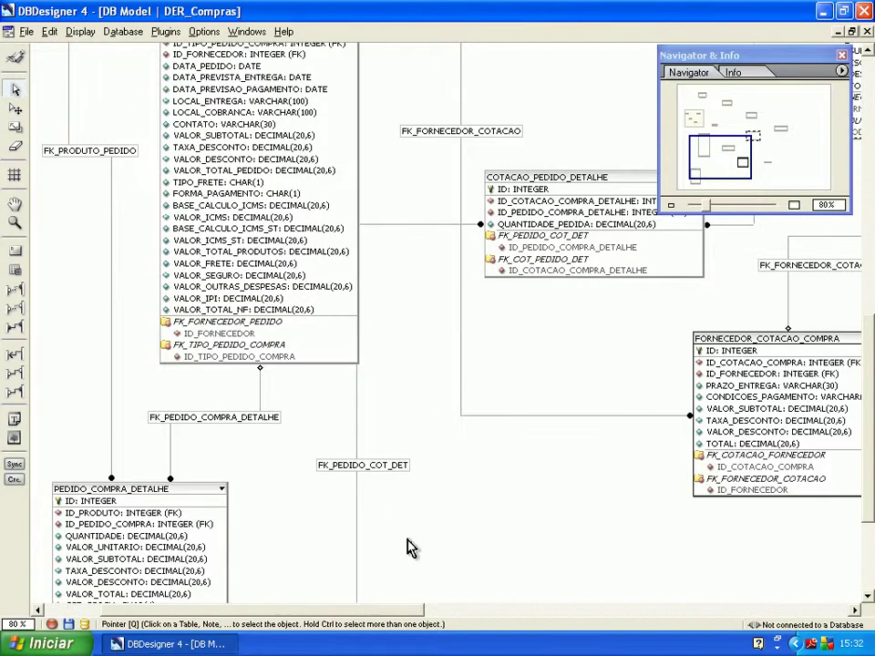
pyautogui.scroll(-2, 371, 583)
pyautogui.moveTo(195, 471); pyautogui.dragTo(208, 471)
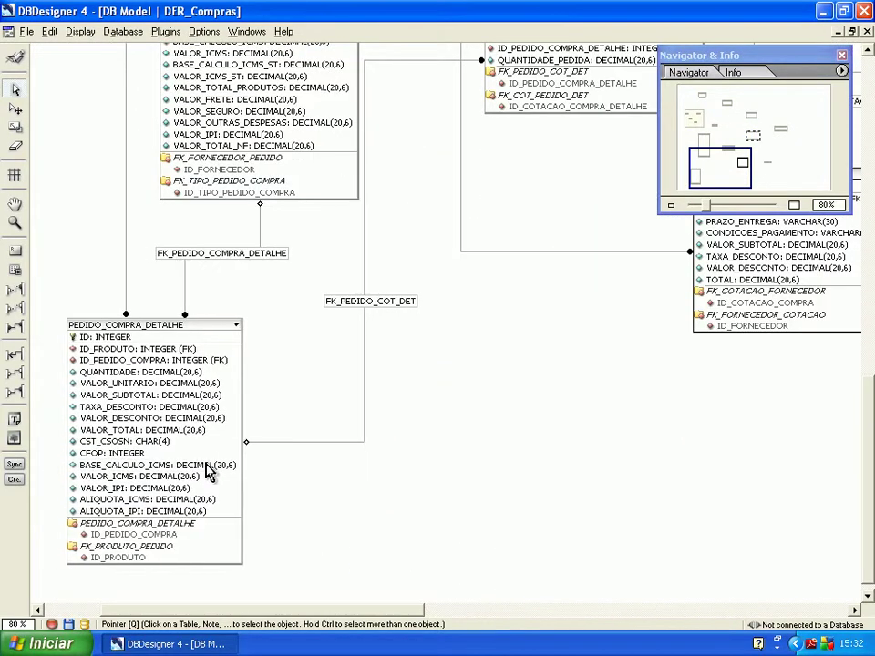
# Examine the columns and relationships of PEDIDO_COMPRA, PEDIDO_COMPRA_DETALHE and COTACAO_PEDIDO_DETALHE in the diagram.
pyautogui.scroll(8, 437, 436)
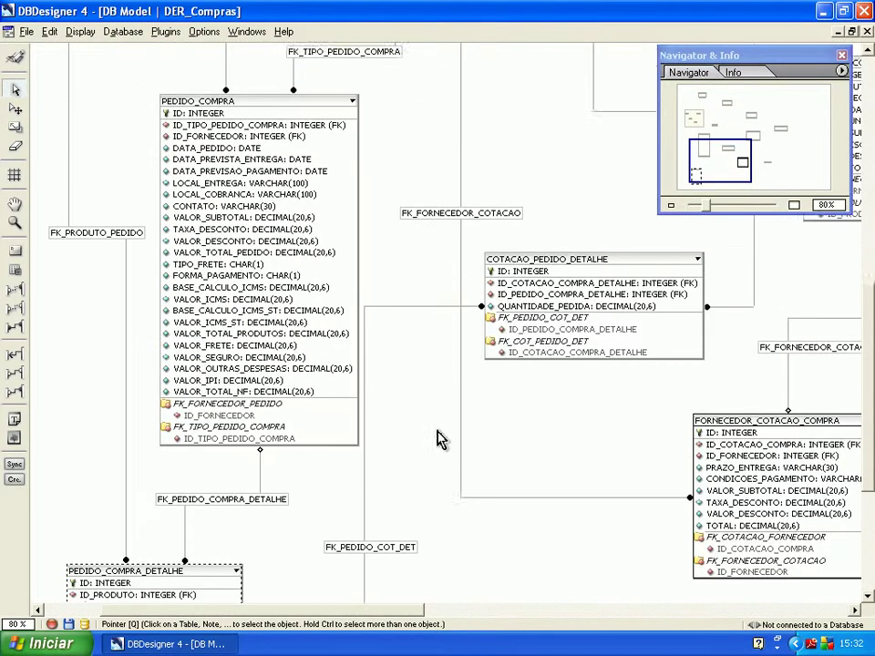
pyautogui.moveTo(386, 610); pyautogui.dragTo(494, 609)
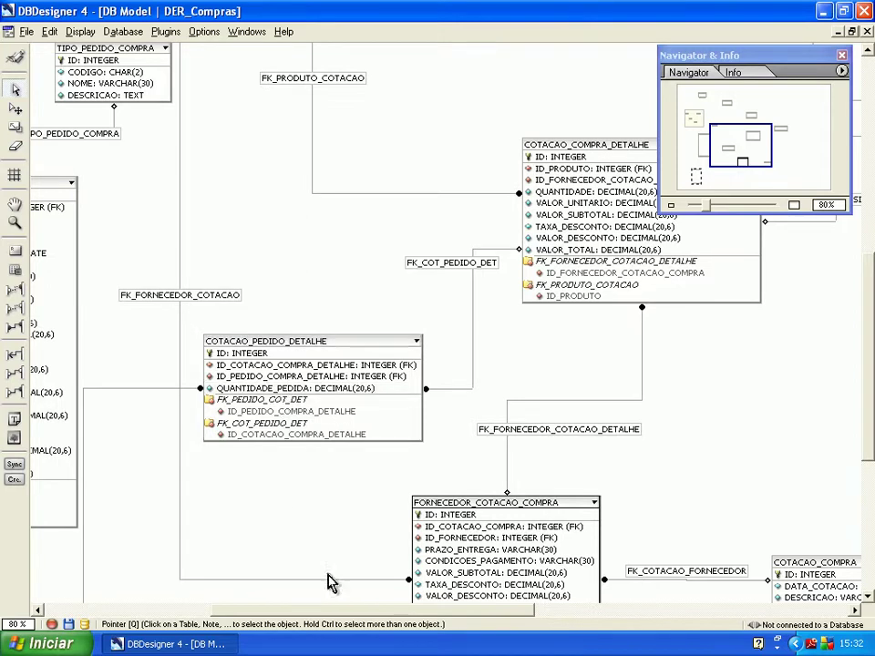
pyautogui.click(268, 611)
pyautogui.moveTo(268, 613); pyautogui.dragTo(161, 613)
pyautogui.scroll(-3, 409, 330)
pyautogui.scroll(2, 409, 330)
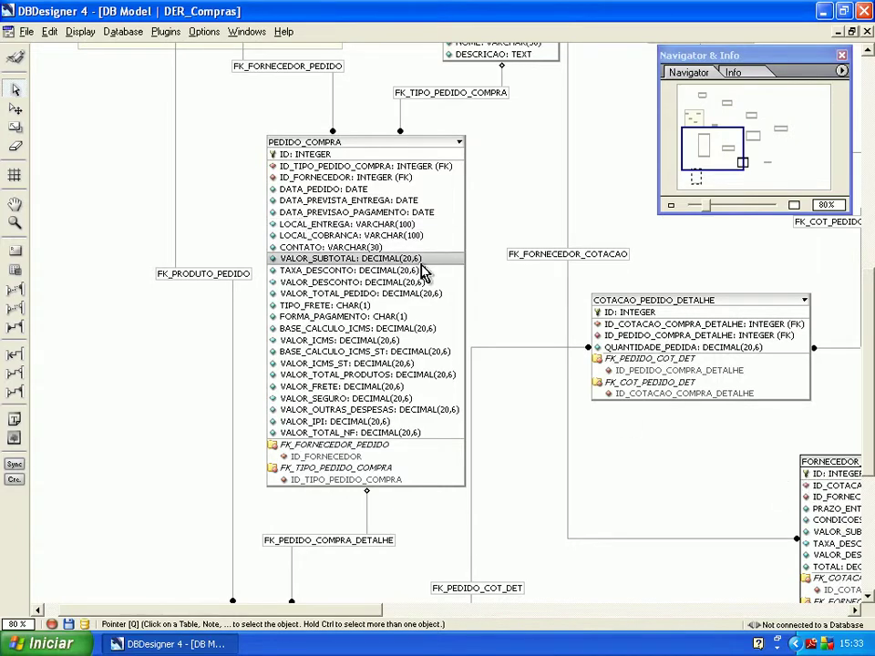
pyautogui.scroll(-5, 424, 271)
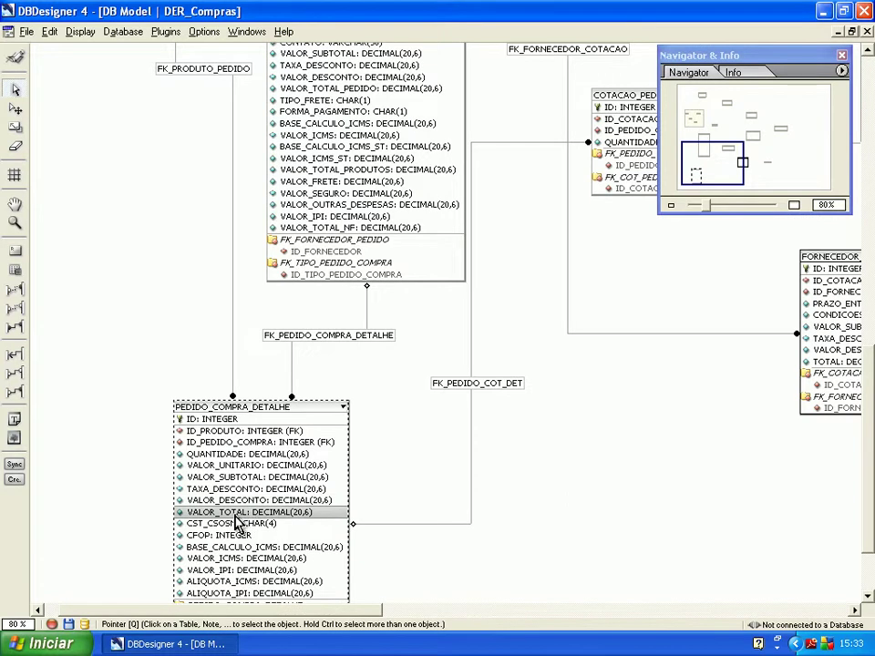
pyautogui.scroll(5, 267, 474)
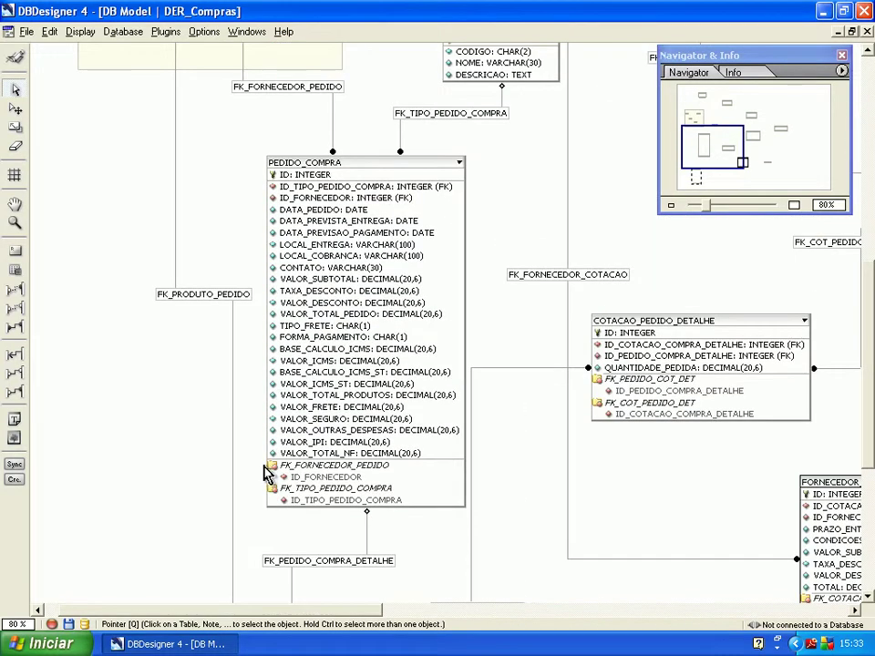
pyautogui.scroll(2, 267, 475)
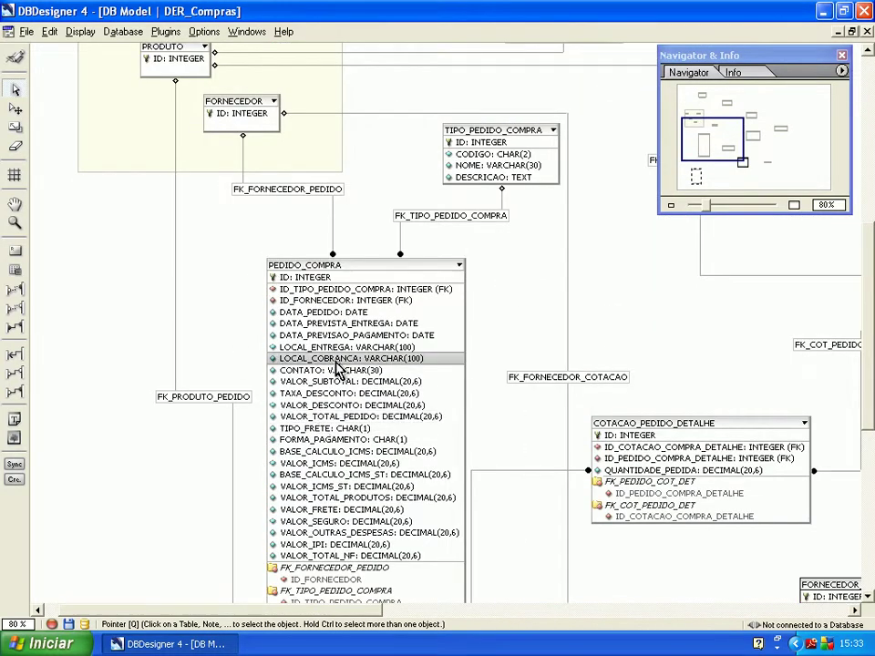
pyautogui.scroll(-1, 337, 367)
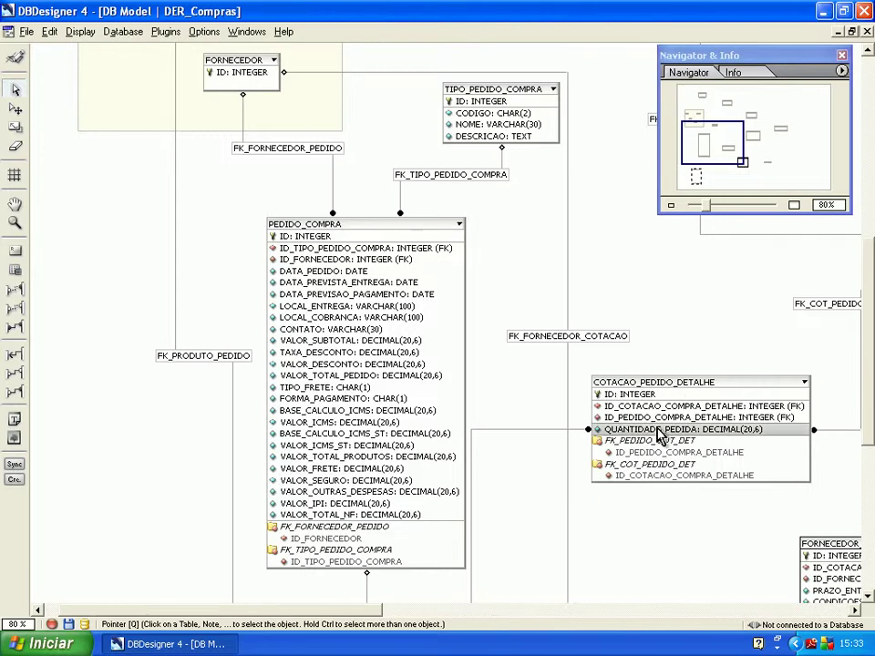
# Open the TIPO_PEDIDO_COMPRA table for editing, read the CODIGO column comment and the table comments, and close it without saving.
pyautogui.click(515, 119)
pyautogui.doubleClick(515, 118)
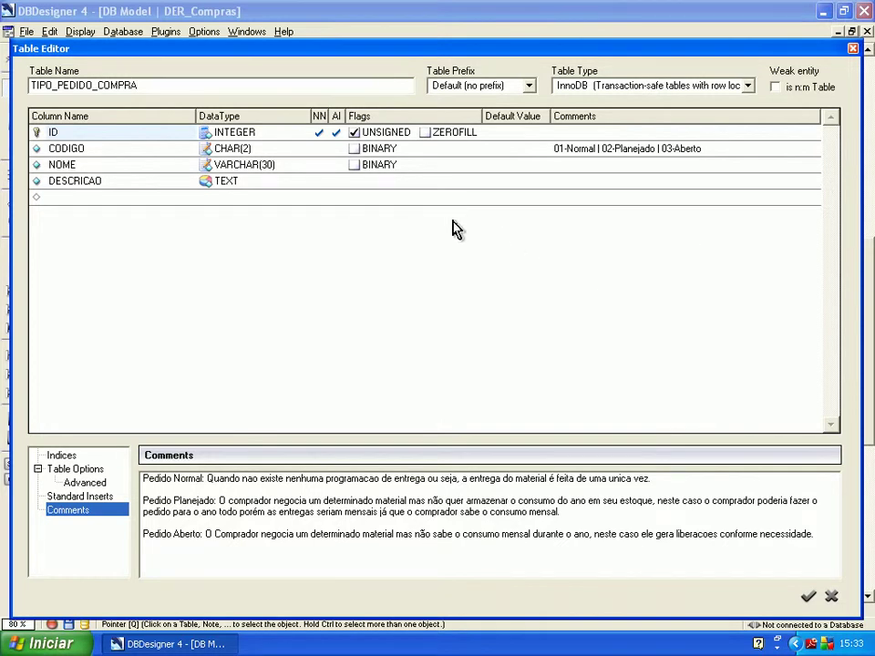
pyautogui.click(562, 153)
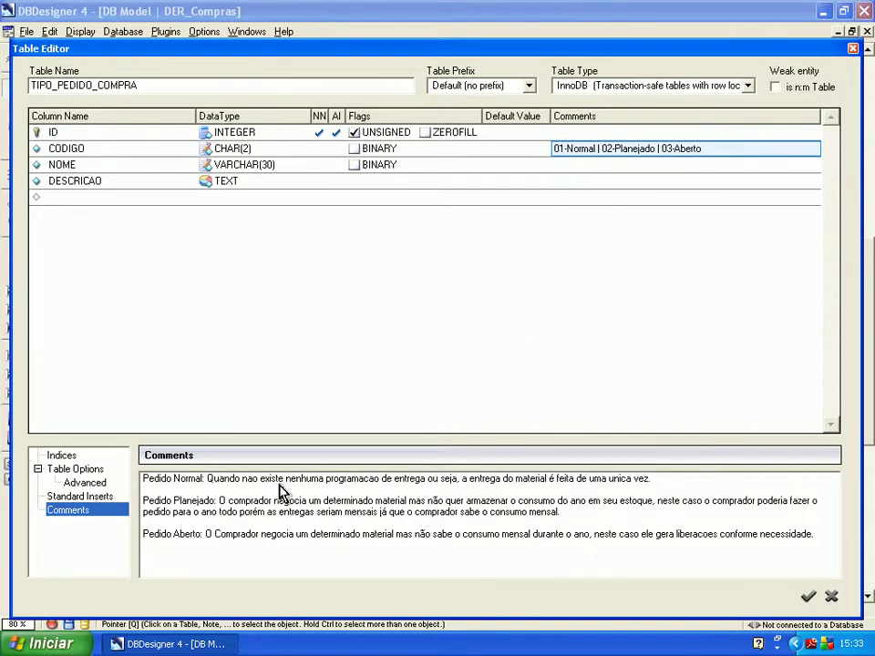
pyautogui.click(832, 597)
# Open the PEDIDO_COMPRA table for editing, read through its columns and comments down to VALOR_TOTAL_NF, and close it without saving.
pyautogui.scroll(-4, 554, 470)
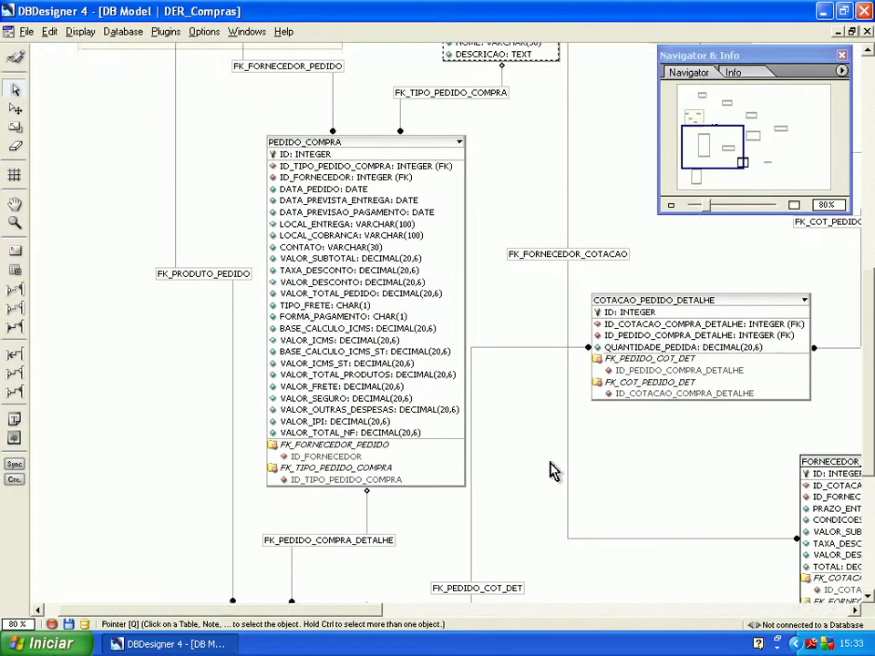
pyautogui.doubleClick(394, 350)
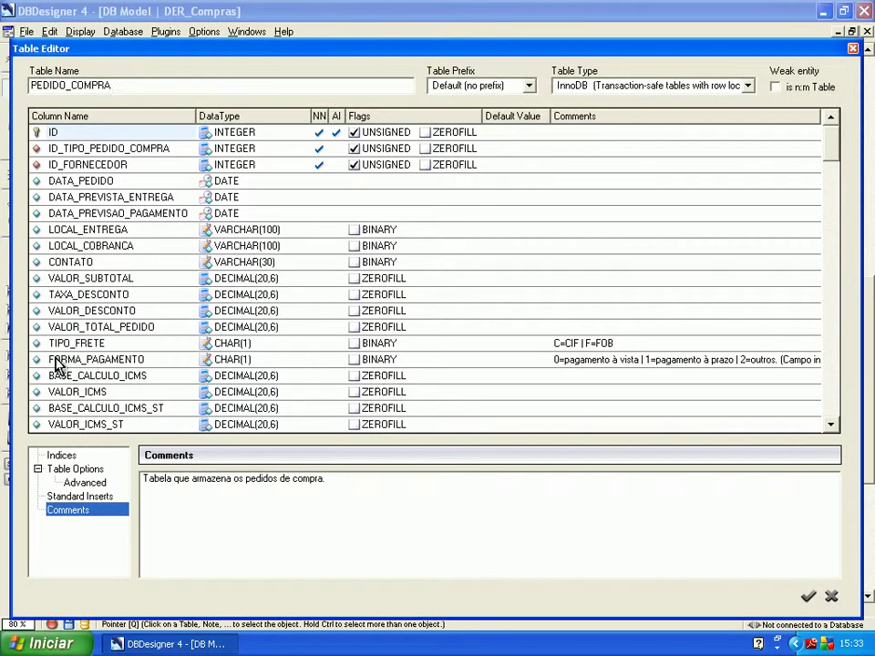
pyautogui.scroll(-2, 838, 423)
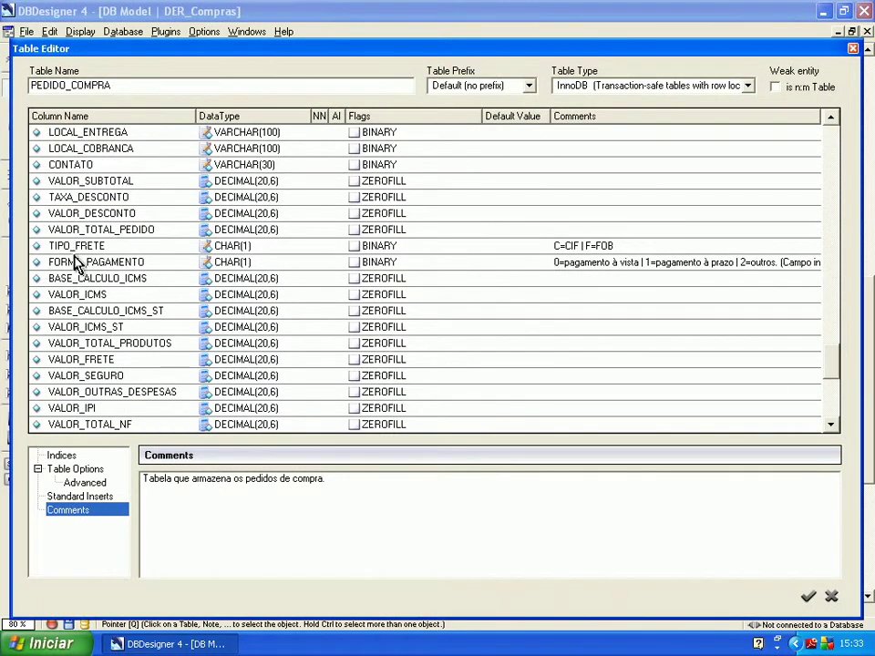
pyautogui.click(830, 424)
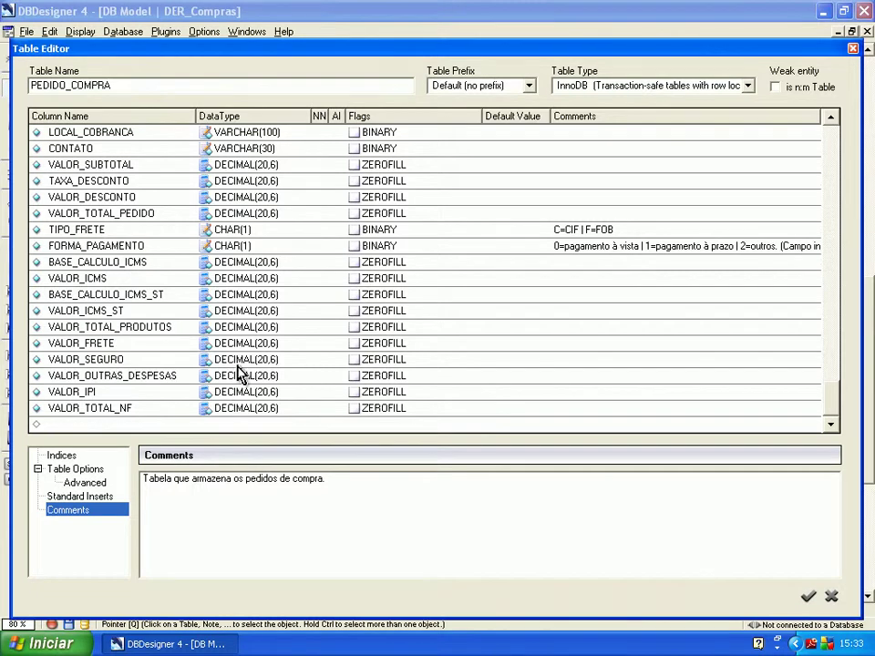
pyautogui.click(826, 594)
# Check PEDIDO_COMPRA_DETALHE, and review the flow from TIPO_REQUISICAO_COMPRA and REQUISICAO_COMPRA to the quotation tables.
pyautogui.scroll(-10, 473, 420)
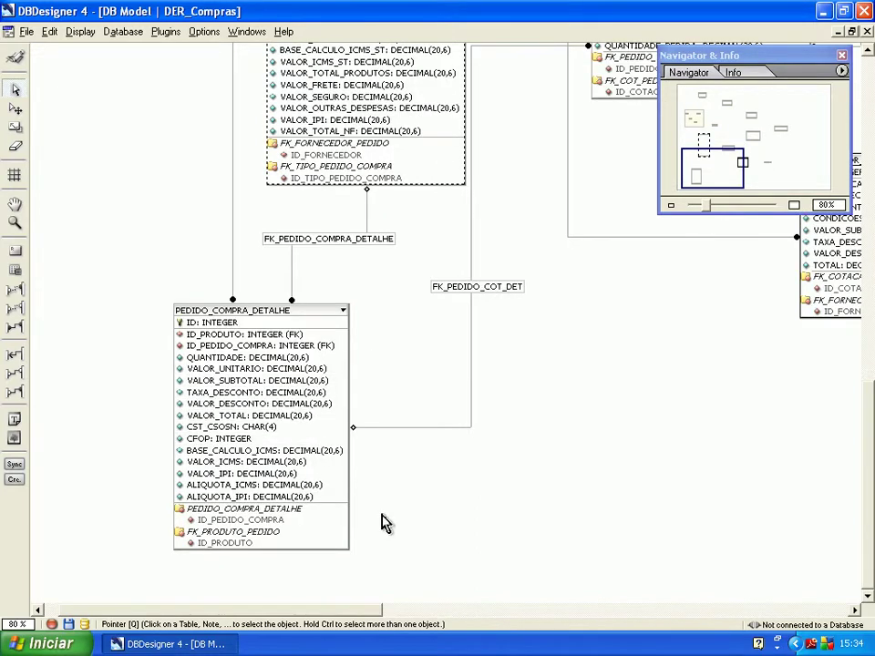
pyautogui.scroll(16, 382, 522)
pyautogui.scroll(13, 392, 522)
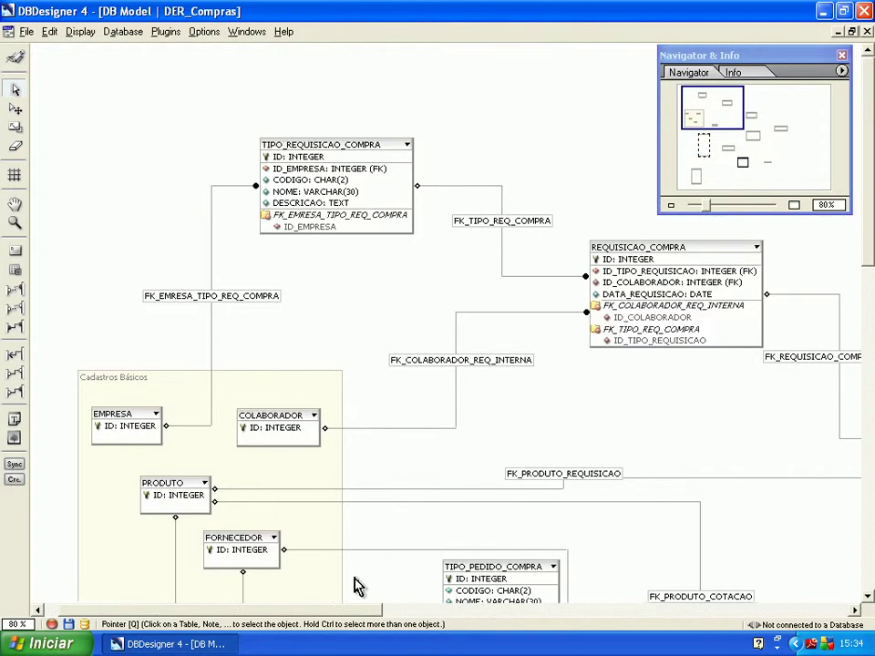
pyautogui.moveTo(336, 610); pyautogui.dragTo(540, 578)
pyautogui.scroll(-8, 511, 492)
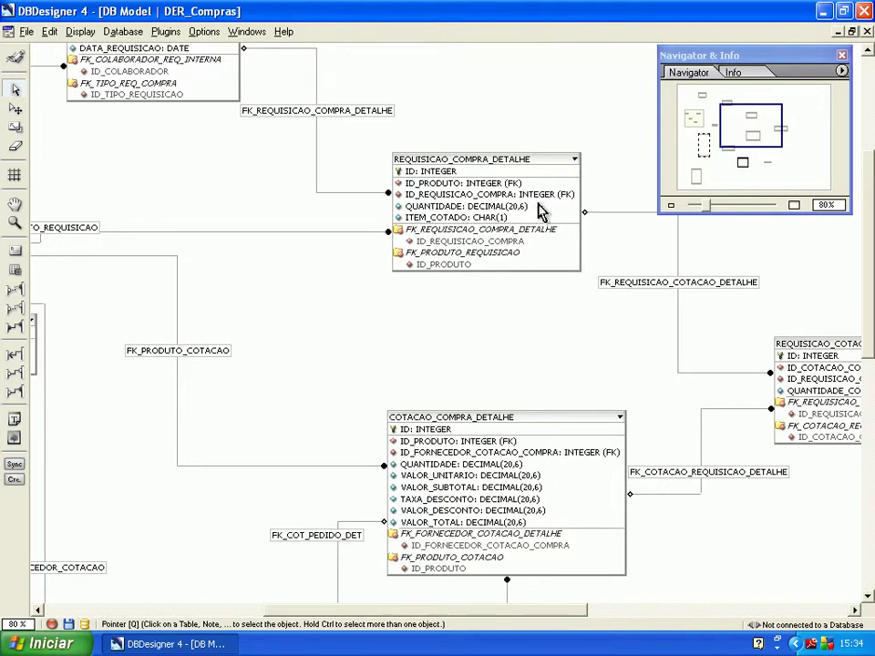
pyautogui.scroll(-3, 483, 239)
pyautogui.scroll(-4, 483, 239)
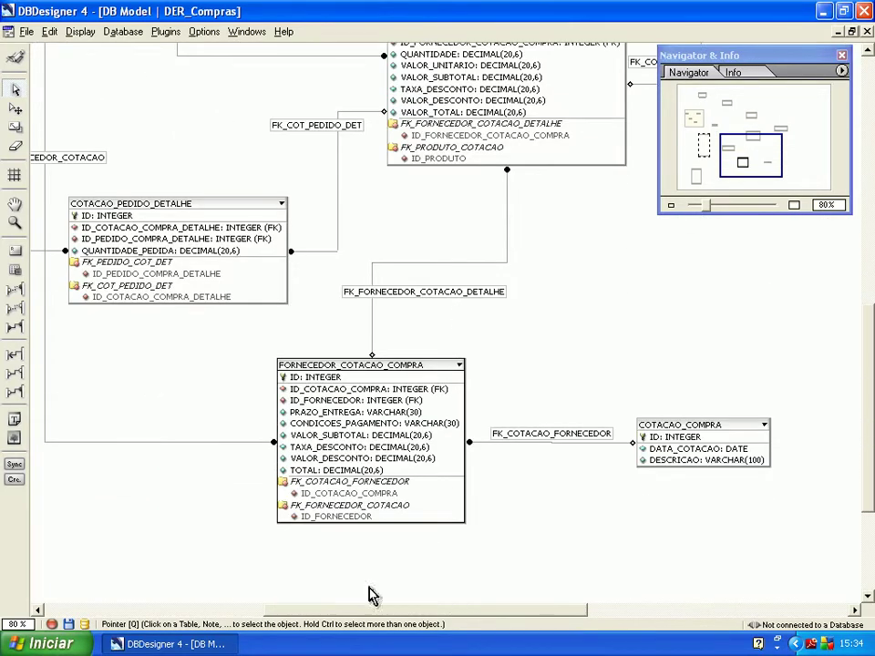
# Examine how COTACAO_PEDIDO_DETALHE connects the supplier quotation tables with PEDIDO_COMPRA and its related order tables.
pyautogui.moveTo(357, 610); pyautogui.dragTo(240, 609)
pyautogui.scroll(2, 341, 446)
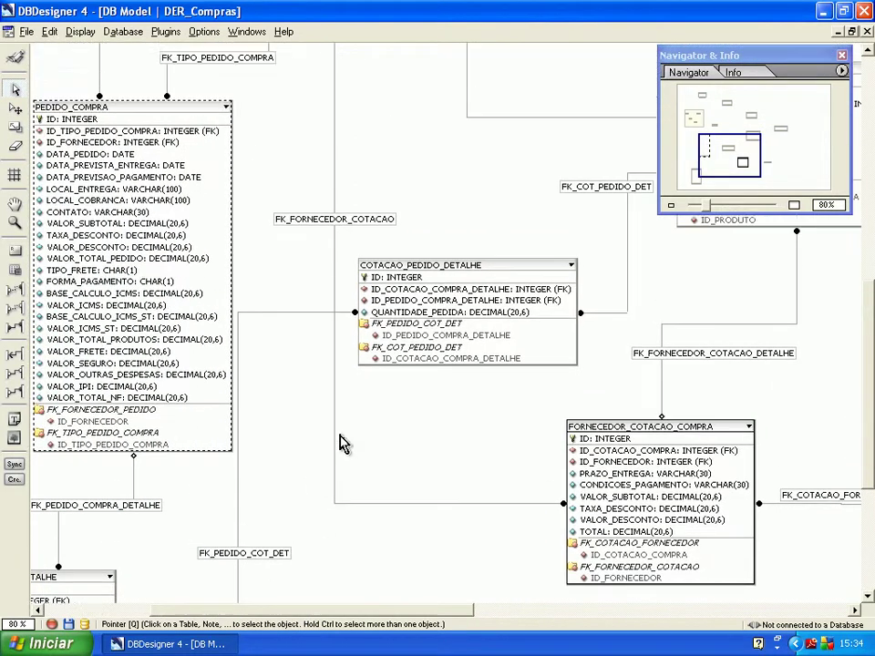
pyautogui.moveTo(373, 610); pyautogui.dragTo(459, 610)
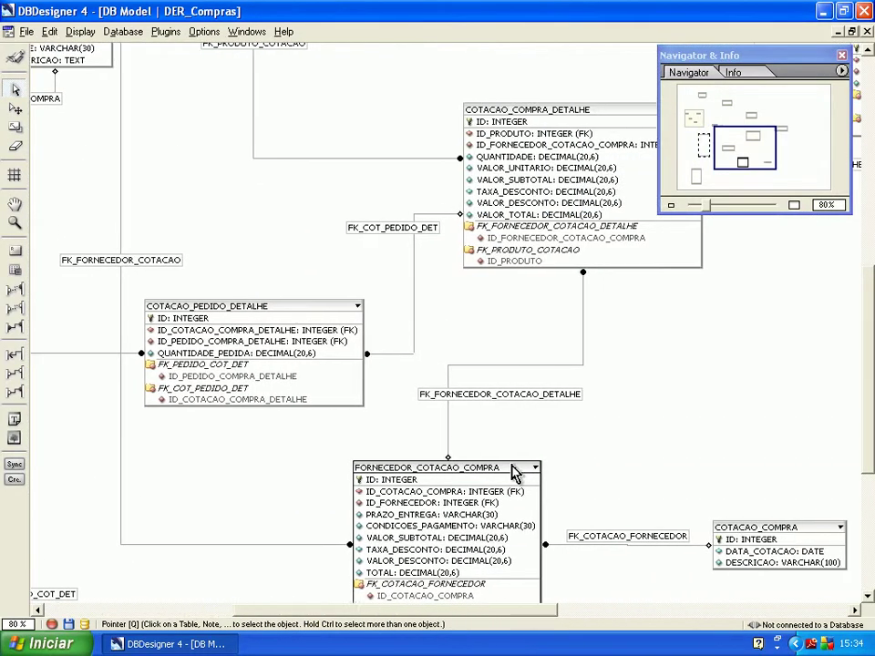
pyautogui.scroll(-1, 451, 169)
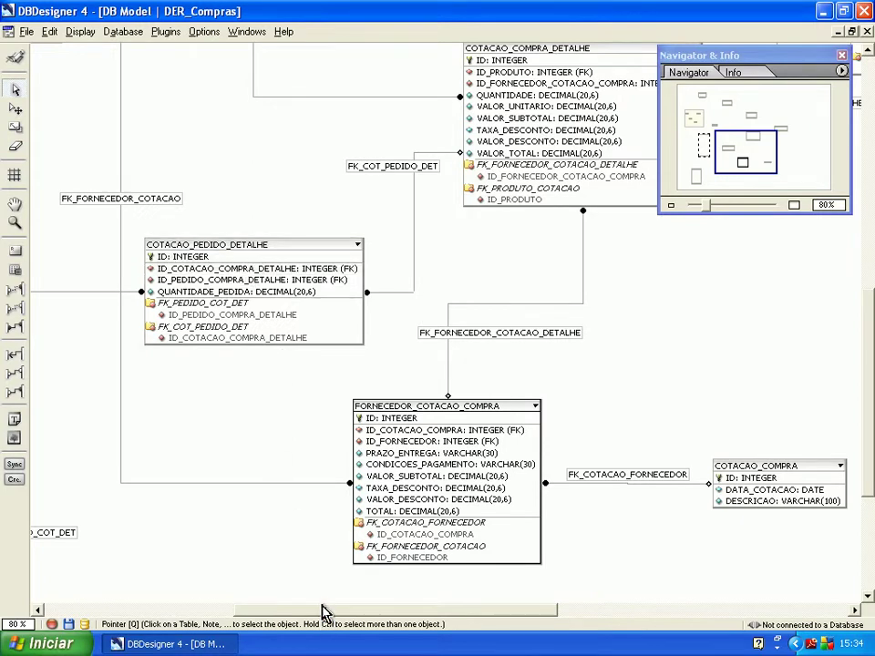
pyautogui.moveTo(342, 612); pyautogui.dragTo(256, 610)
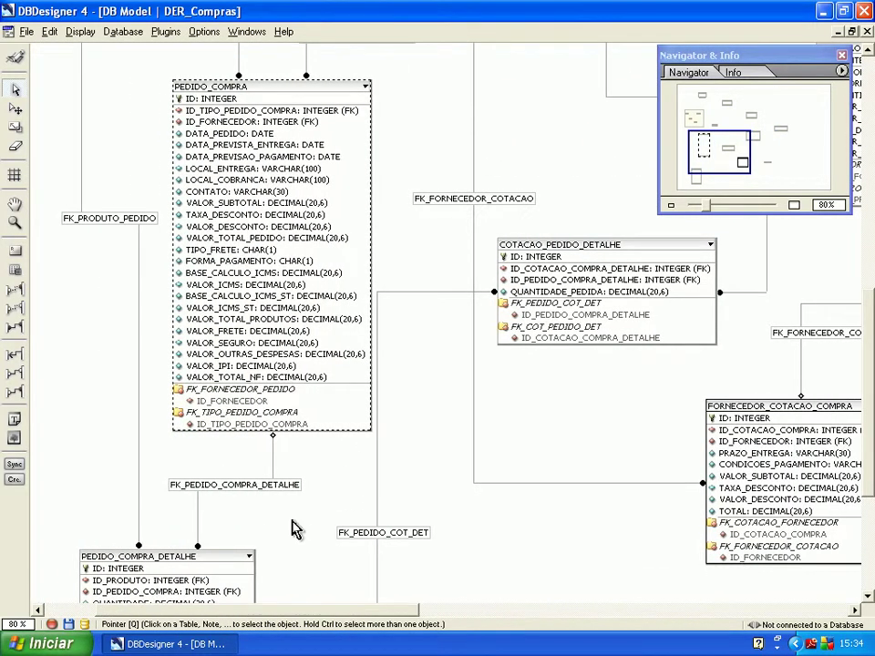
pyautogui.scroll(8, 293, 528)
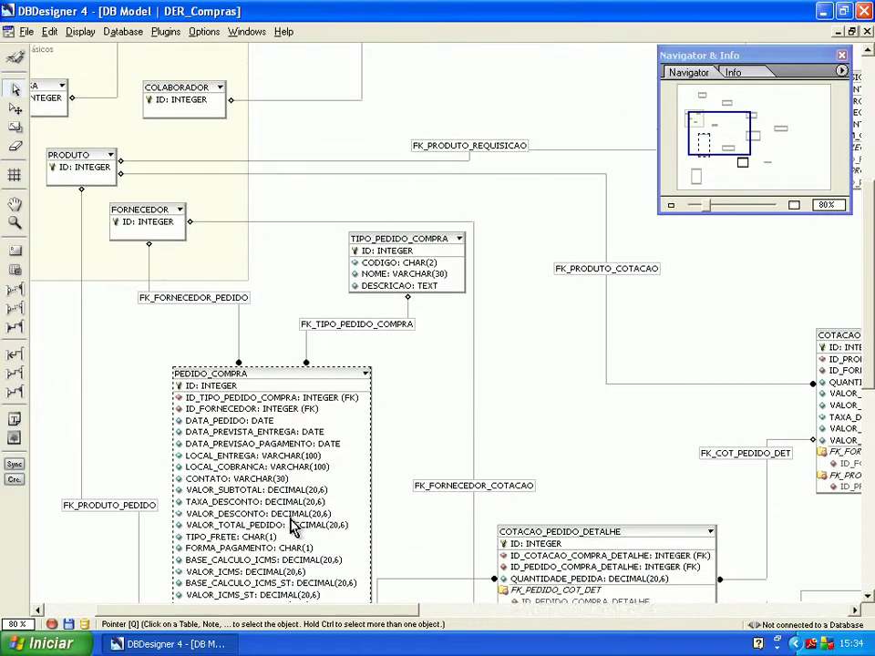
pyautogui.moveTo(251, 610); pyautogui.dragTo(224, 611)
pyautogui.scroll(5, 544, 460)
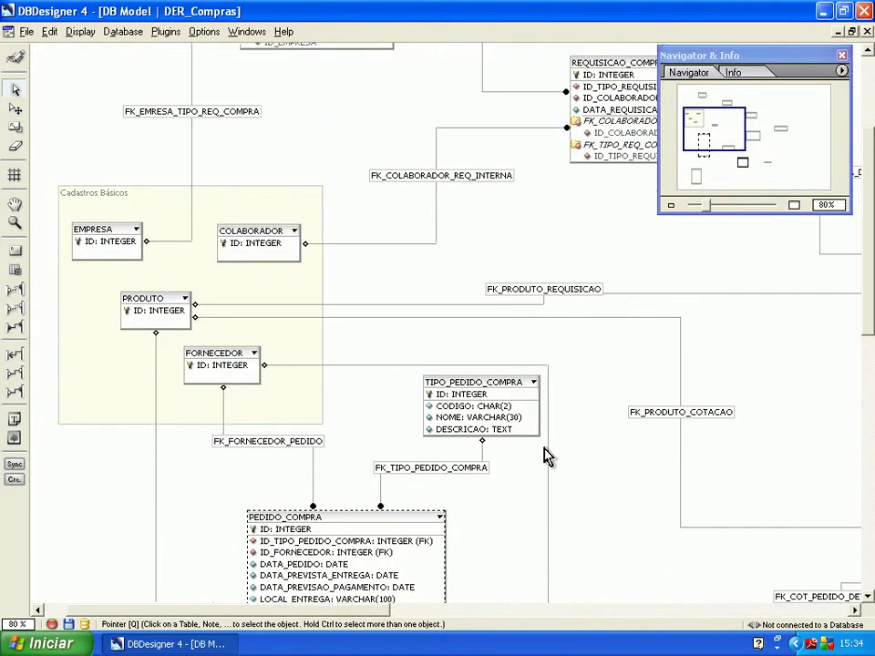
pyautogui.scroll(2, 545, 455)
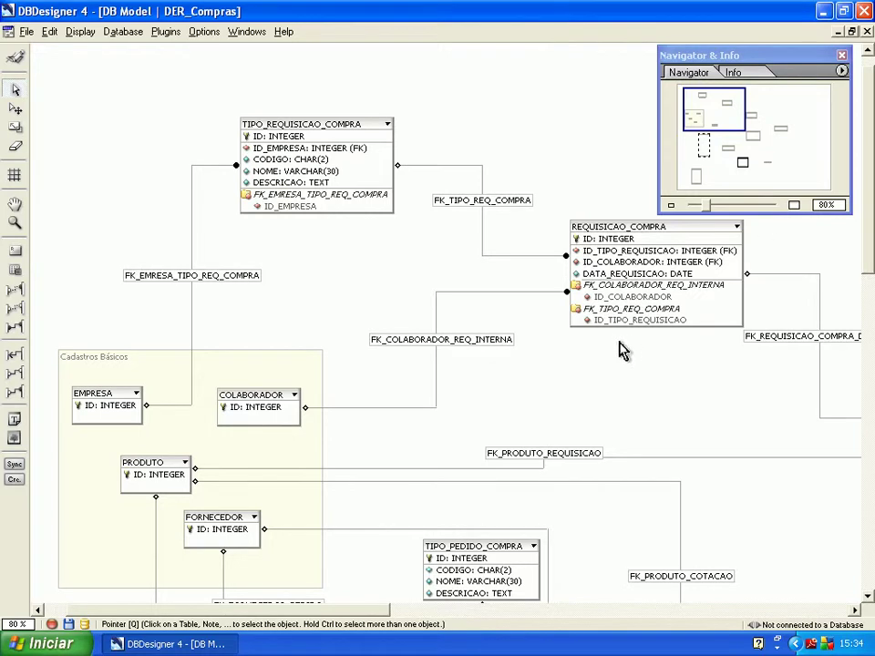
# Switch to SQLyog, connect to the saved local MySQL server, and select and expand the t2tierp database.
pyautogui.click(823, 12)
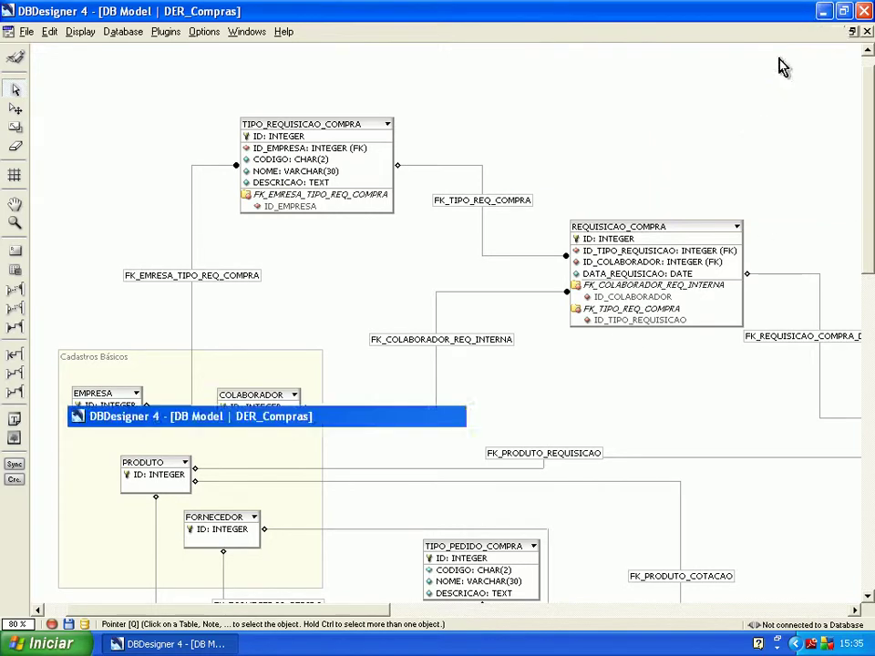
pyautogui.click(480, 18)
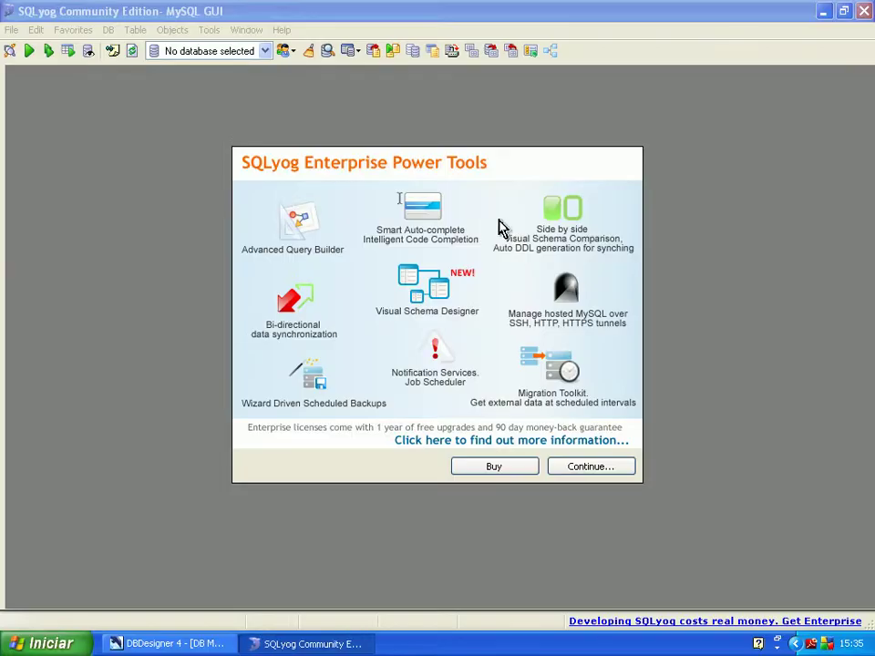
pyautogui.click(595, 470)
pyautogui.click(415, 455)
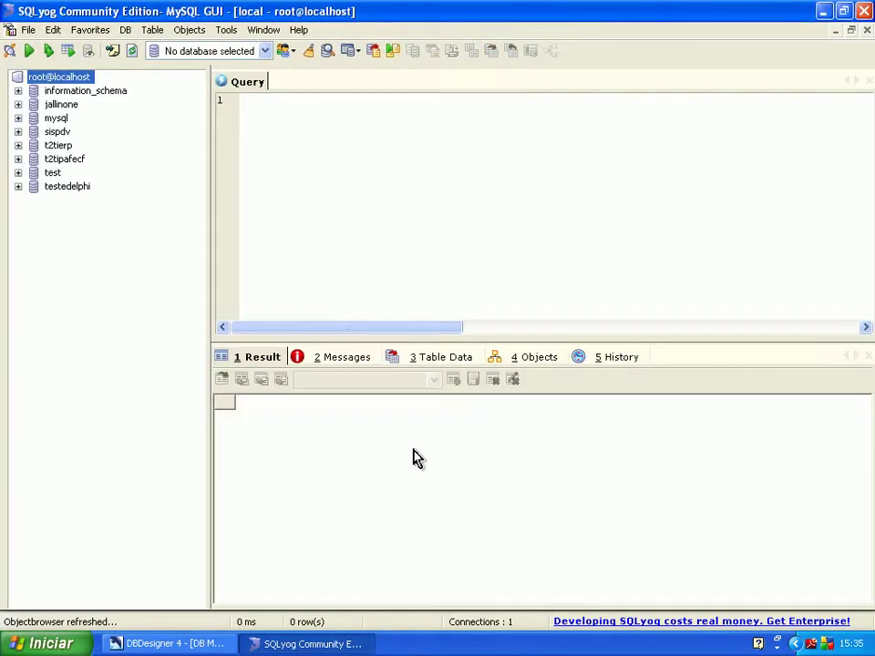
pyautogui.click(57, 146)
pyautogui.click(18, 146)
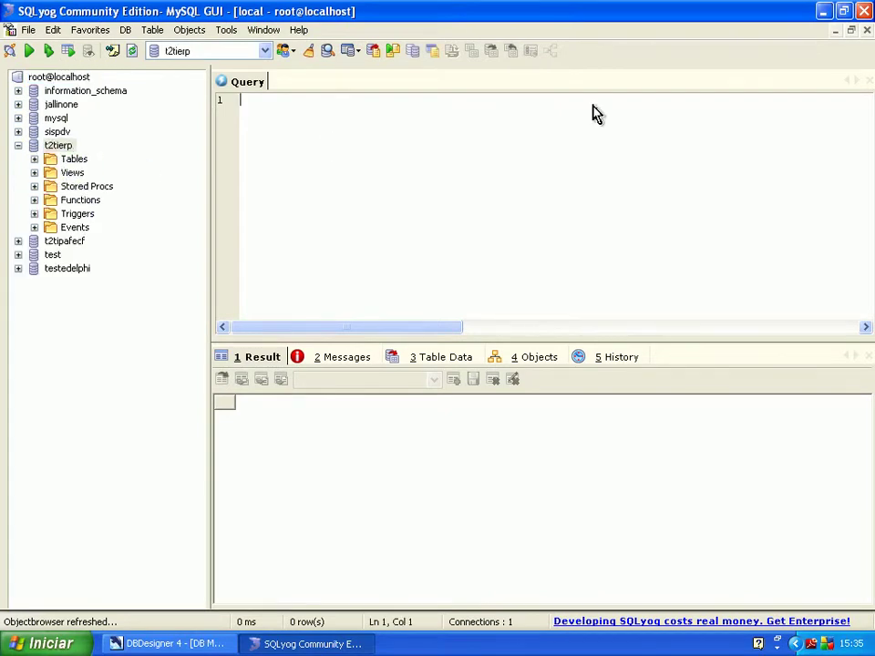
# Switch back to DBDesigner and copy the SQL create script for all tables of DER_Compras to the clipboard.
pyautogui.click(823, 11)
pyautogui.click(169, 643)
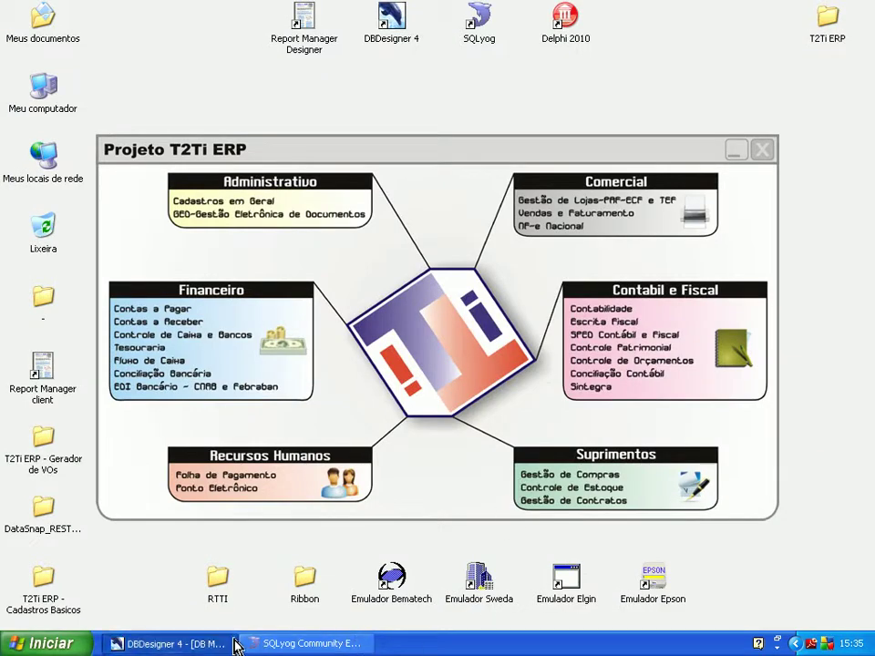
pyautogui.click(26, 31)
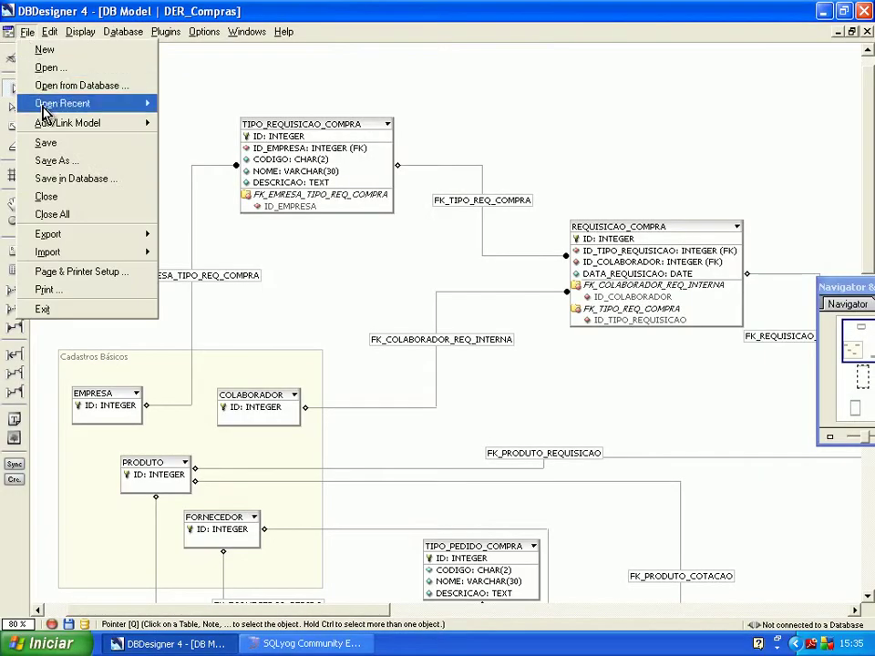
pyautogui.moveTo(44, 109)
pyautogui.moveTo(45, 235)
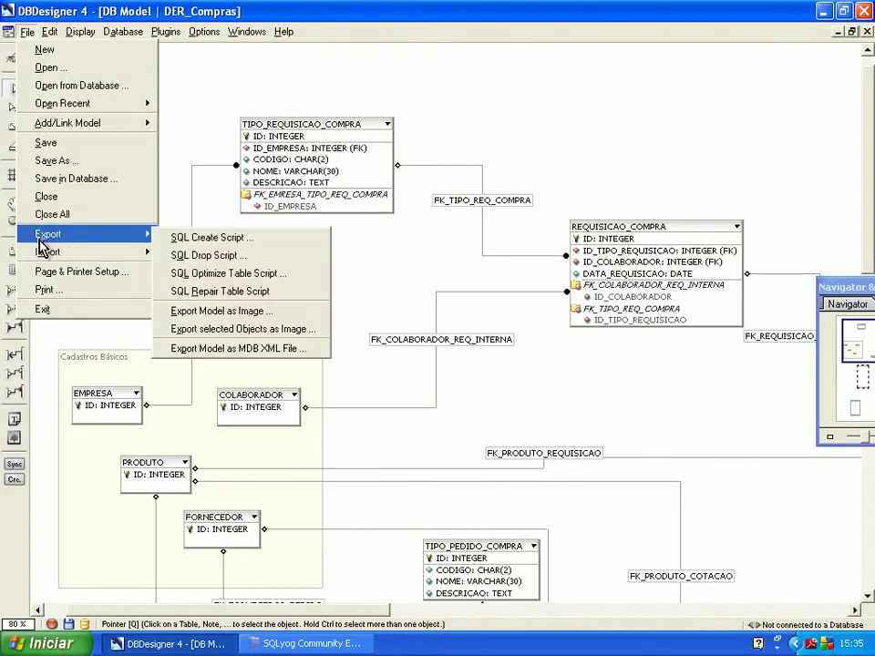
pyautogui.click(182, 239)
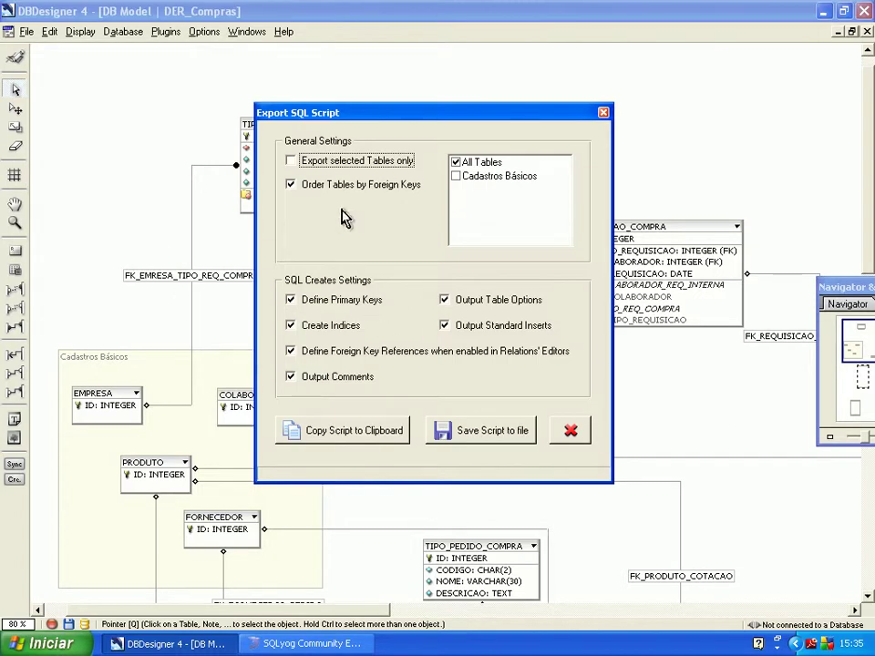
pyautogui.click(333, 439)
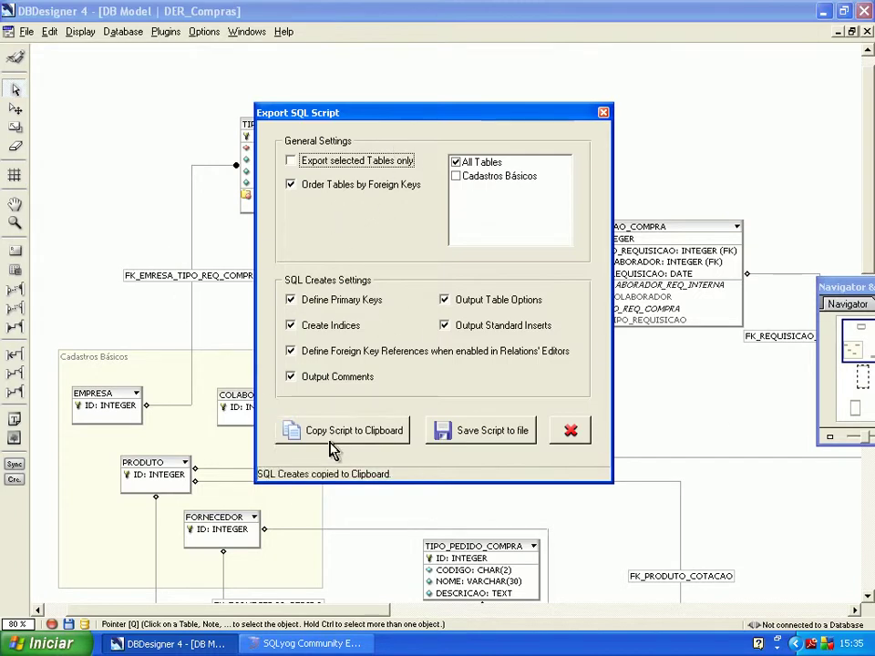
# Return to SQLyog, paste the create script into the query editor, and go to its beginning.
pyautogui.click(282, 644)
pyautogui.rightClick(272, 111)
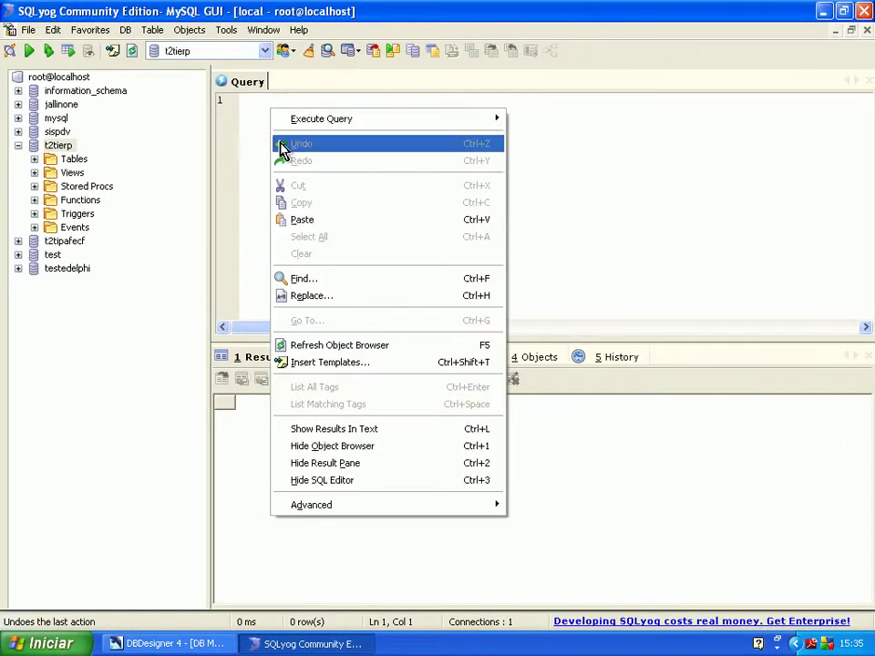
pyautogui.click(301, 220)
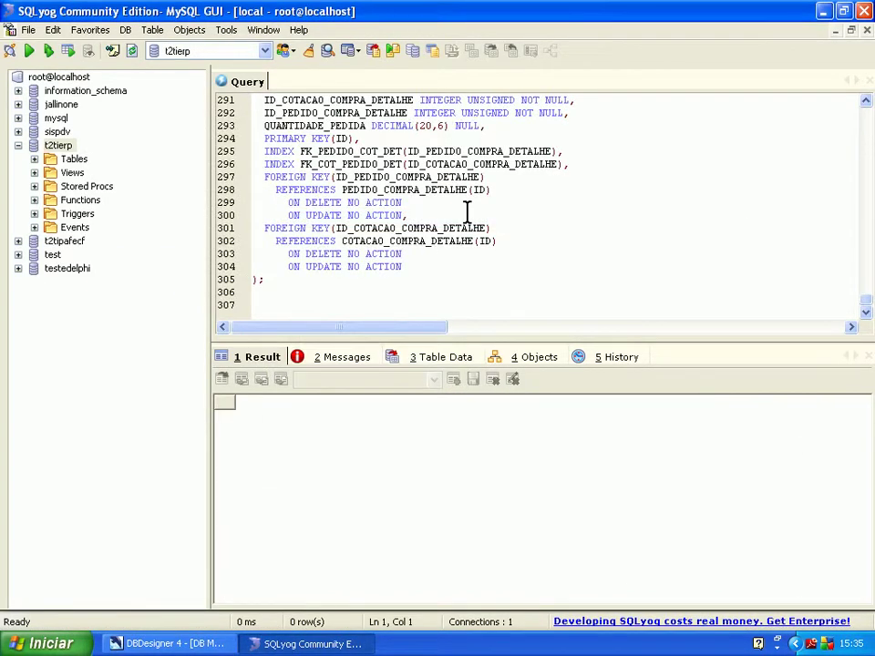
pyautogui.hotkey('ctrl', 'Home')
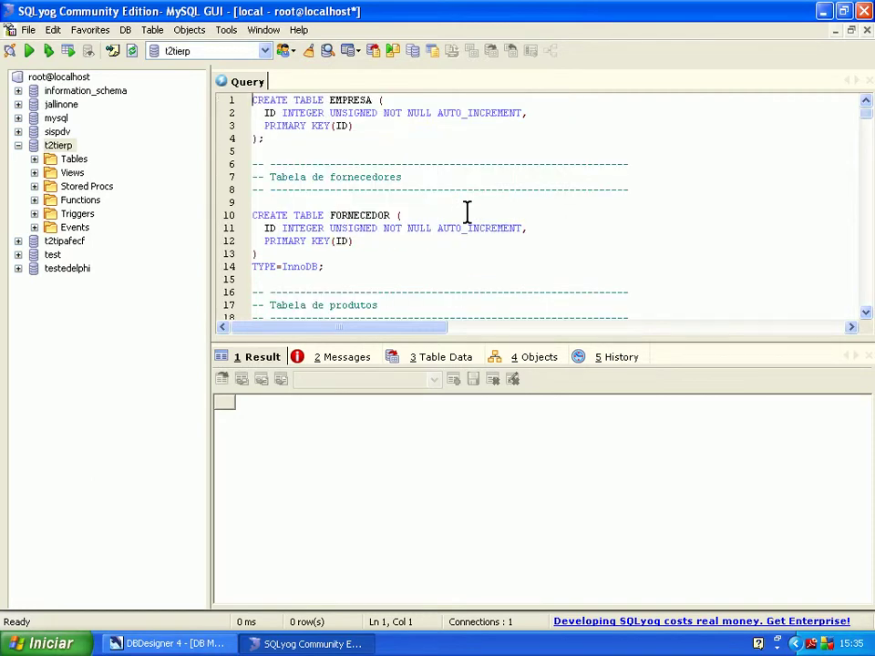
# Delete the EMPRESA and FORNECEDOR table definitions from the start of the script, including the suppliers comment.
pyautogui.hotkey('shift', 'Down')
pyautogui.hotkey('shift', 'Down')
pyautogui.hotkey('shift', 'Down')
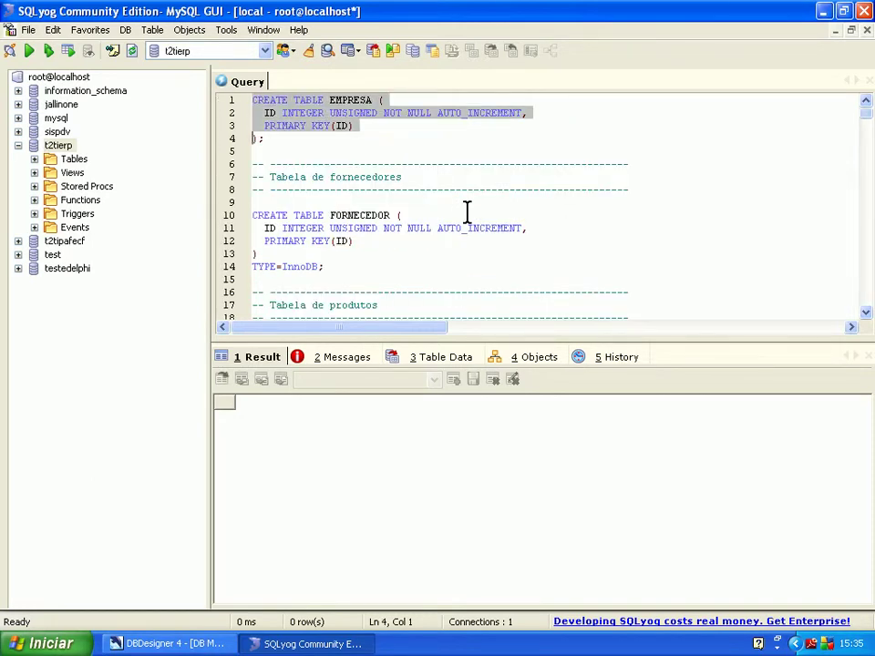
pyautogui.press('Delete')
pyautogui.hotkey('shift', 'Down')
pyautogui.hotkey('shift', 'Down')
pyautogui.hotkey('shift', 'Down')
pyautogui.hotkey('shift', 'Down')
pyautogui.hotkey('shift', 'Down')
pyautogui.hotkey('shift', 'Down')
pyautogui.hotkey('shift', 'Down')
pyautogui.hotkey('shift', 'Down')
pyautogui.hotkey('shift', 'Down')
pyautogui.press('BackSpace')
pyautogui.press('BackSpace')
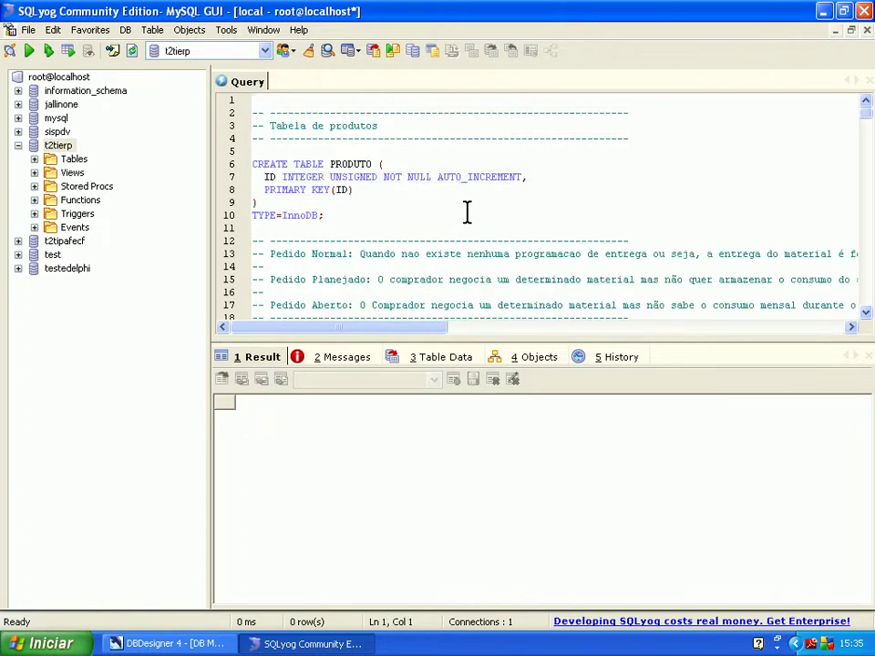
# Delete the PRODUTO table definition and its comment so the script starts with the TIPO_PEDIDO_COMPRA comment block.
pyautogui.hotkey('shift', 'Down')
pyautogui.hotkey('shift', 'Down')
pyautogui.hotkey('shift', 'Down')
pyautogui.hotkey('shift', 'Down')
pyautogui.hotkey('shift', 'Down')
pyautogui.hotkey('shift', 'Down')
pyautogui.hotkey('shift', 'Down')
pyautogui.hotkey('shift', 'Down')
pyautogui.hotkey('shift', 'Down')
pyautogui.hotkey('shift', 'Down')
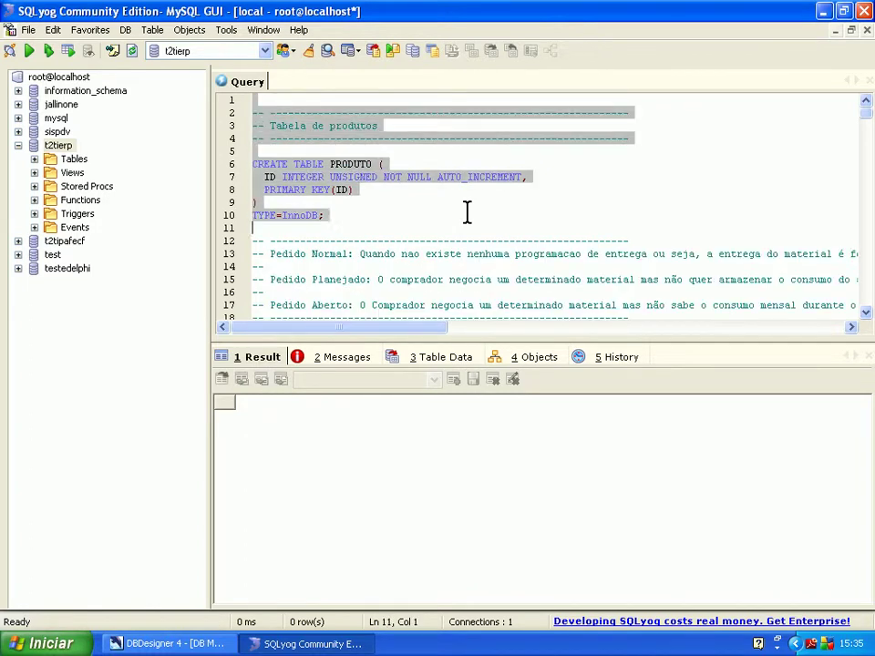
pyautogui.press('BackSpace')
pyautogui.press('Delete')
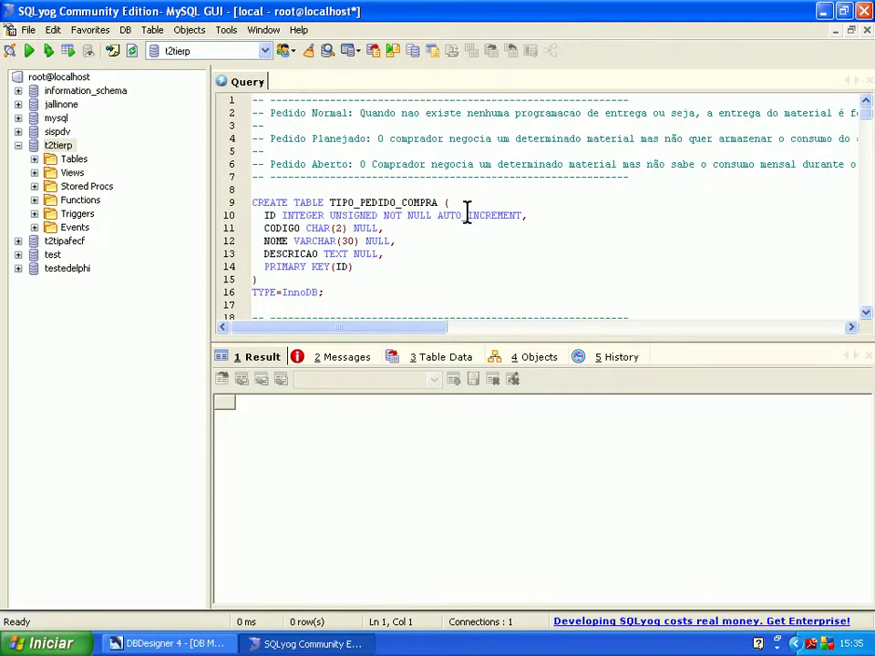
# Delete the COLABORADOR table definition and its comment located between TIPO_PEDIDO_COMPRA and COTACAO_COMPRA.
pyautogui.press('Down')
pyautogui.press('Down')
pyautogui.press('Down')
pyautogui.press('Down')
pyautogui.press('Down')
pyautogui.press('Down')
pyautogui.press('Down')
pyautogui.press('Down')
pyautogui.press('Down')
pyautogui.press('Down')
pyautogui.press('Down')
pyautogui.press('Down')
pyautogui.press('Down')
pyautogui.press('Down')
pyautogui.press('Down')
pyautogui.press('Down')
pyautogui.press('Down')
pyautogui.press('Down')
pyautogui.press('Down')
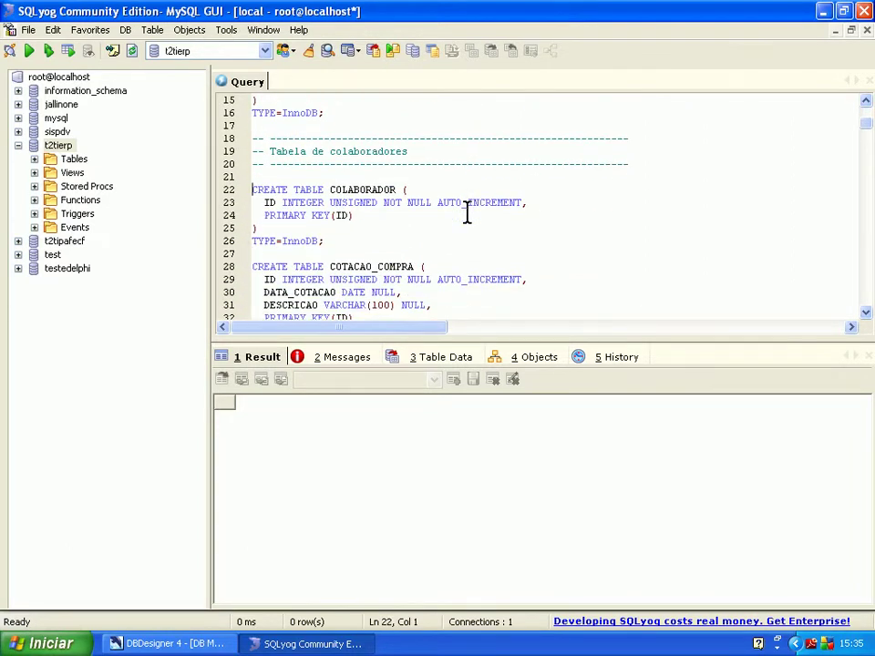
pyautogui.press('Up')
pyautogui.hotkey('shift', 'Down')
pyautogui.hotkey('shift', 'Down')
pyautogui.hotkey('shift', 'Down')
pyautogui.hotkey('shift', 'Down')
pyautogui.hotkey('shift', 'Down')
pyautogui.hotkey('shift', 'Down')
pyautogui.hotkey('shift', 'Down')
pyautogui.hotkey('shift', 'Down')
pyautogui.hotkey('shift', 'Down')
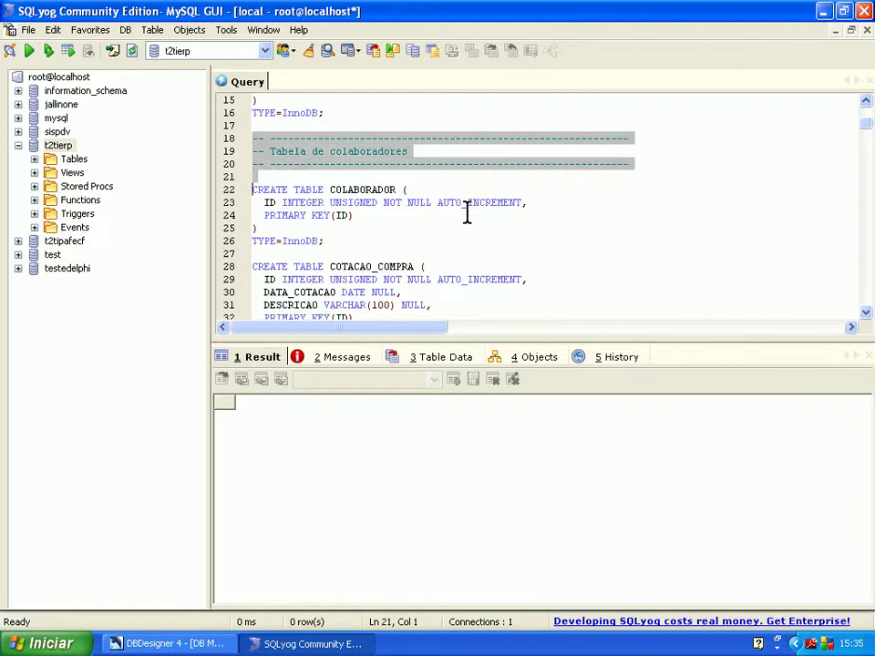
pyautogui.press('Delete')
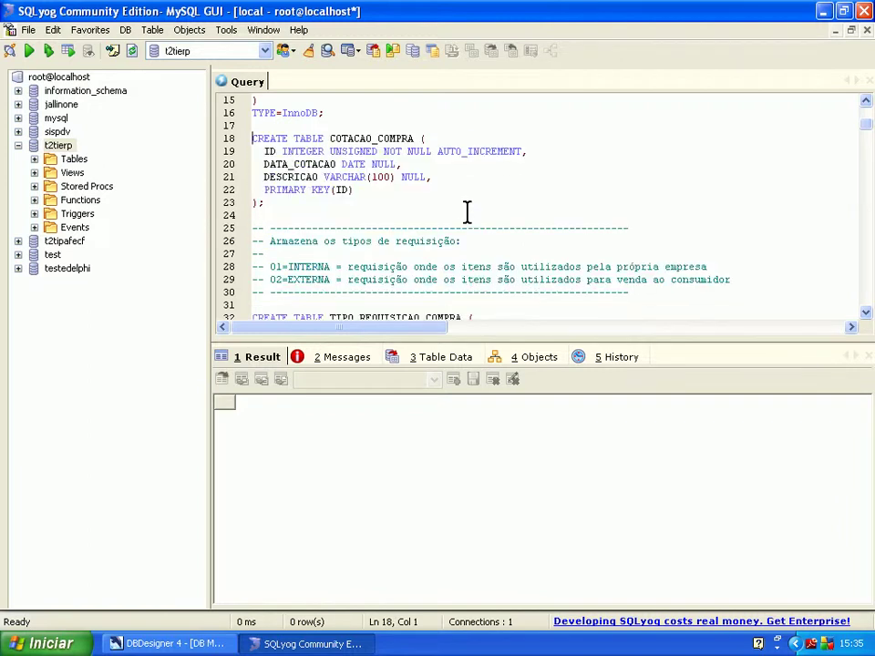
# Review the remaining table definitions from COTACAO_COMPRA through REQUISICAO_COTACAO_DETALHE, checking for any other basic tables that need removing from the script.
pyautogui.press('Down')
pyautogui.press('Down')
pyautogui.press('Down')
pyautogui.press('Down')
pyautogui.press('Down')
pyautogui.press('Down')
pyautogui.press('Down')
pyautogui.press('Down')
pyautogui.press('Down')
pyautogui.press('Down')
pyautogui.press('Down')
pyautogui.press('Down')
pyautogui.press('Down')
pyautogui.press('Down')
pyautogui.press('Down')
pyautogui.press('Down')
pyautogui.press('Down')
pyautogui.press('Down')
pyautogui.press('Down')
pyautogui.press('Down')
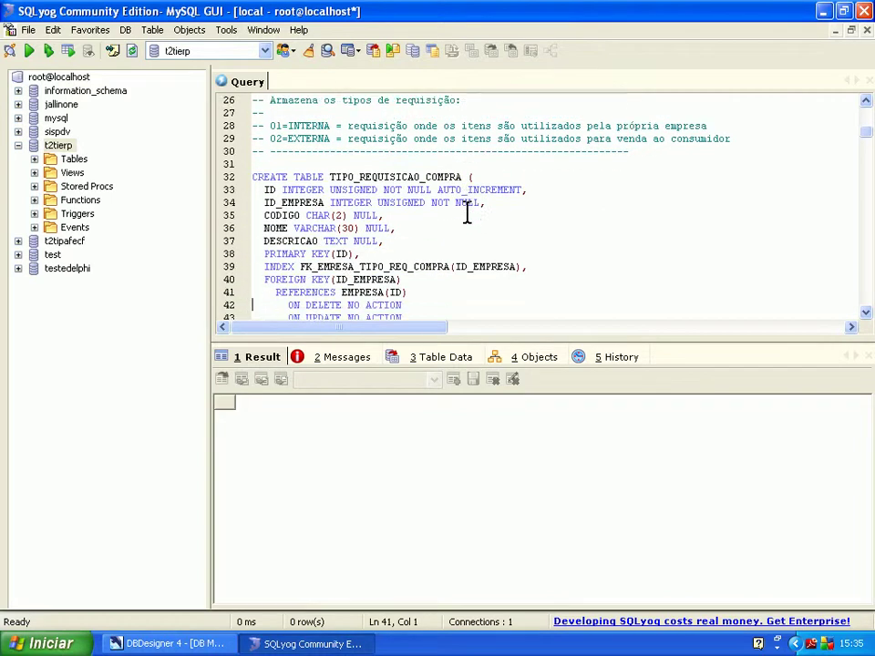
pyautogui.press('Down')
pyautogui.press('Down')
pyautogui.press('Down')
pyautogui.press('Down')
pyautogui.press('Down')
pyautogui.press('Down')
pyautogui.press('Down')
pyautogui.press('Down')
pyautogui.press('Down')
pyautogui.press('Down')
pyautogui.press('Down')
pyautogui.press('Down')
pyautogui.press('Down')
pyautogui.press('Down')
pyautogui.press('Down')
pyautogui.press('Down')
pyautogui.press('Down')
pyautogui.press('Down')
pyautogui.press('Down')
pyautogui.press('Down')
pyautogui.press('Down')
pyautogui.press('Down')
pyautogui.press('Down')
pyautogui.press('Down')
pyautogui.press('Down')
pyautogui.press('Down')
pyautogui.press('Down')
pyautogui.press('Down')
pyautogui.press('Down')
pyautogui.press('Down')
pyautogui.press('Down')
pyautogui.press('Down')
pyautogui.press('Down')
pyautogui.press('Down')
pyautogui.press('Down')
pyautogui.press('Down')
pyautogui.press('Down')
pyautogui.press('Down')
pyautogui.press('Down')
pyautogui.press('Down')
pyautogui.press('Down')
pyautogui.press('Down')
pyautogui.press('Down')
pyautogui.press('Down')
pyautogui.press('Down')
pyautogui.press('Down')
pyautogui.press('Down')
pyautogui.press('Down')
pyautogui.press('Down')
pyautogui.press('Down')
pyautogui.press('Down')
pyautogui.press('Down')
pyautogui.press('Down')
pyautogui.press('Down')
pyautogui.press('Down')
pyautogui.press('Down')
pyautogui.press('Down')
pyautogui.press('Down')
pyautogui.press('Down')
pyautogui.press('Down')
pyautogui.press('Down')
pyautogui.press('Down')
pyautogui.press('Down')
pyautogui.press('Down')
pyautogui.press('Down')
pyautogui.press('Down')
pyautogui.press('Down')
pyautogui.press('Down')
pyautogui.press('Down')
pyautogui.press('Down')
pyautogui.press('Down')
pyautogui.press('Down')
pyautogui.press('Down')
pyautogui.press('Down')
pyautogui.press('Down')
pyautogui.press('Down')
pyautogui.press('Down')
pyautogui.press('Down')
pyautogui.press('Down')
pyautogui.press('Down')
pyautogui.press('Down')
pyautogui.press('Down')
pyautogui.press('Down')
pyautogui.press('Down')
pyautogui.press('Down')
pyautogui.press('Down')
pyautogui.press('Down')
pyautogui.press('Down')
pyautogui.press('Down')
pyautogui.press('Down')
pyautogui.press('Down')
pyautogui.press('Down')
pyautogui.press('Down')
pyautogui.press('Down')
pyautogui.press('Down')
pyautogui.press('Down')
pyautogui.press('Down')
pyautogui.press('Down')
pyautogui.press('Down')
pyautogui.press('Down')
pyautogui.press('Down')
pyautogui.press('Down')
pyautogui.press('Down')
pyautogui.press('Down')
pyautogui.press('Down')
pyautogui.press('Down')
pyautogui.press('Down')
pyautogui.press('Down')
pyautogui.press('Down')
pyautogui.press('Down')
pyautogui.press('Down')
pyautogui.press('Down')
pyautogui.press('Down')
pyautogui.press('Down')
pyautogui.press('Down')
pyautogui.press('Down')
pyautogui.press('Down')
pyautogui.press('Down')
pyautogui.press('Down')
pyautogui.press('Down')
pyautogui.press('Down')
pyautogui.press('Down')
pyautogui.press('Down')
pyautogui.press('Down')
pyautogui.press('Down')
pyautogui.press('Down')
pyautogui.press('Down')
pyautogui.press('Down')
pyautogui.press('Down')
pyautogui.press('Down')
pyautogui.press('Down')
pyautogui.press('Down')
pyautogui.press('Down')
pyautogui.press('Down')
pyautogui.press('Down')
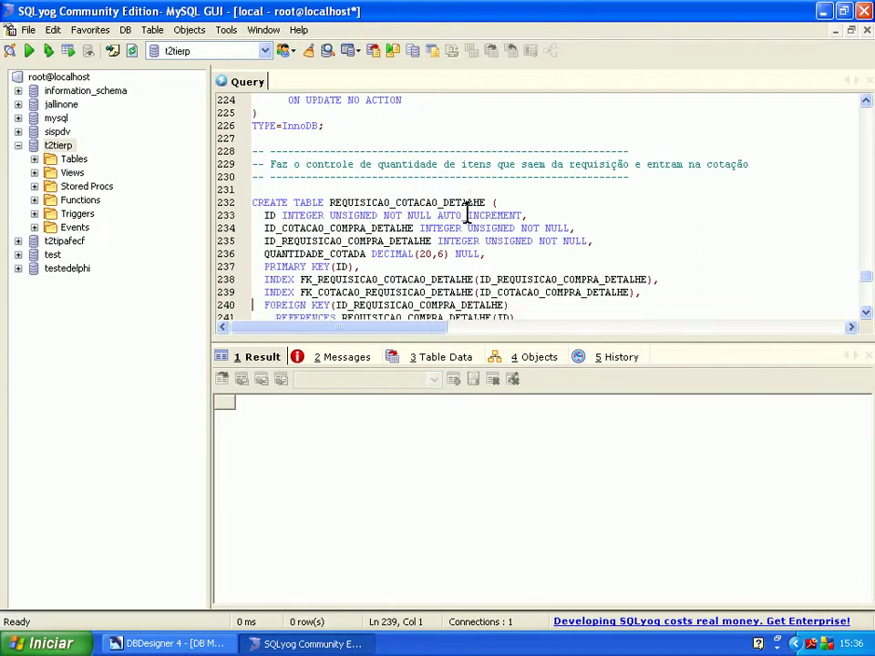
# Review the rest of the script from REQUISICAO_COTACAO_DETALHE down to the end of the last table definition.
pyautogui.press('Down')
pyautogui.press('Down')
pyautogui.press('Down')
pyautogui.press('Down')
pyautogui.press('Down')
pyautogui.press('Down')
pyautogui.press('Down')
pyautogui.press('Down')
pyautogui.press('Down')
pyautogui.press('Down')
pyautogui.press('Down')
pyautogui.press('Down')
pyautogui.press('Down')
pyautogui.press('Down')
pyautogui.press('Down')
pyautogui.press('Down')
pyautogui.press('Down')
pyautogui.press('Down')
pyautogui.press('Down')
pyautogui.press('Down')
pyautogui.press('Down')
pyautogui.press('Down')
pyautogui.press('Down')
pyautogui.press('Down')
pyautogui.press('Down')
pyautogui.press('Down')
pyautogui.press('Down')
pyautogui.press('Down')
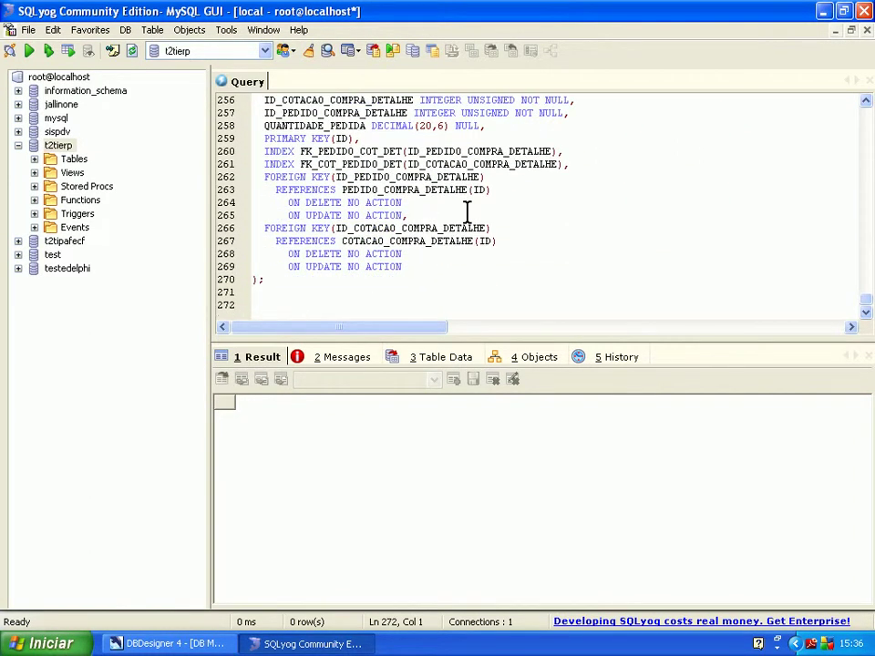
# Remove the blank lines at the end of the script, execute all its queries in t2tierp and check the execution messages.
pyautogui.press('BackSpace')
pyautogui.press('BackSpace')
pyautogui.hotkey('ctrl', 'Home')
pyautogui.rightClick(510, 157)
pyautogui.moveTo(520, 168)
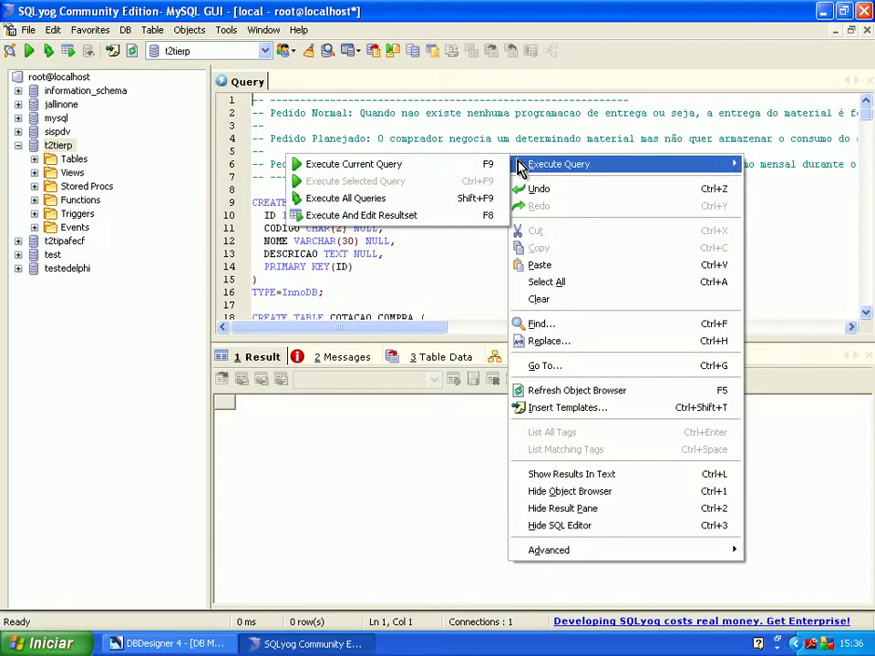
pyautogui.click(417, 198)
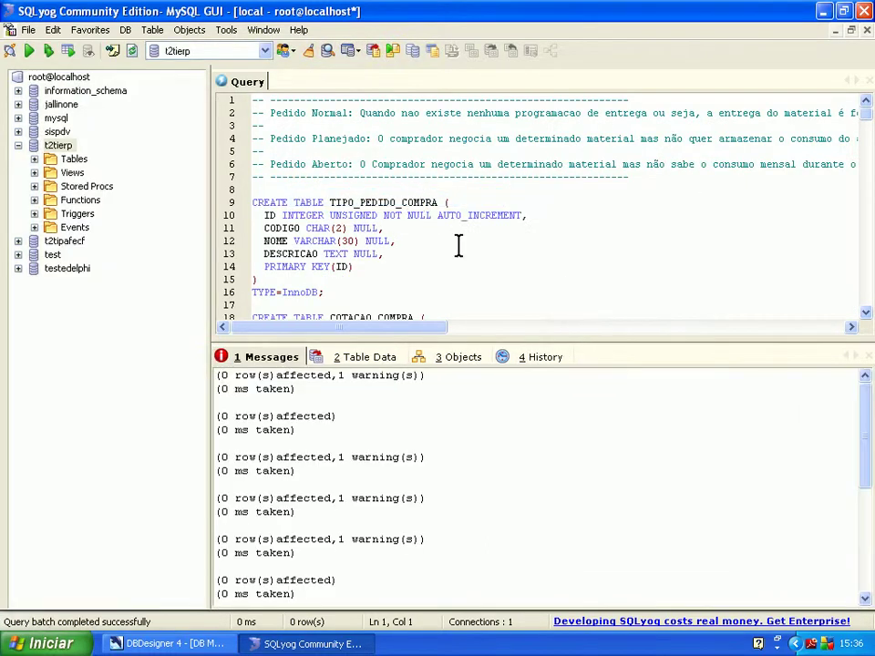
pyautogui.moveTo(869, 414); pyautogui.dragTo(853, 376)
# Switch to DBDesigner, dismiss the SQL script export dialog and exit the program, saving the DER_Compras model.
pyautogui.click(825, 16)
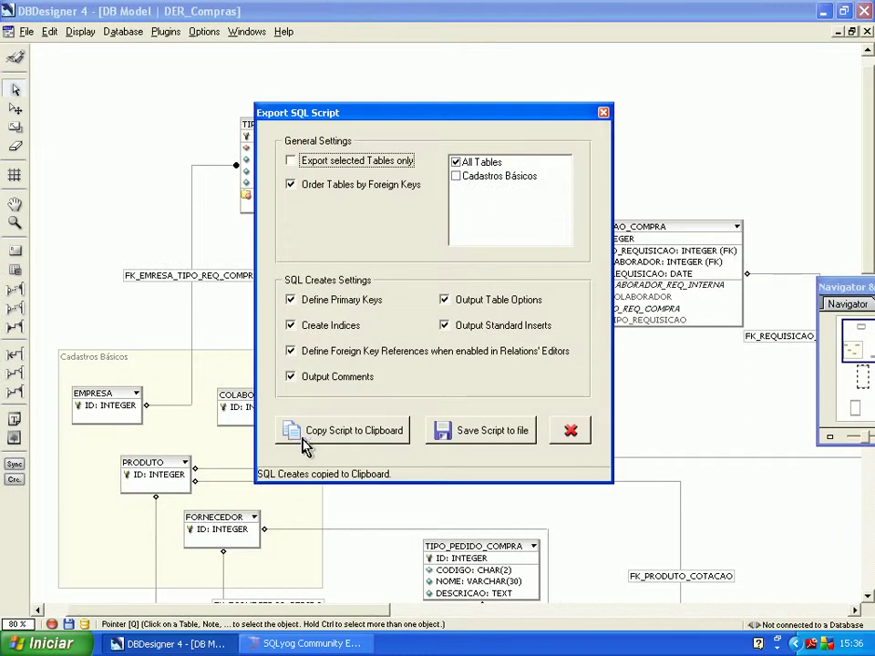
pyautogui.click(557, 437)
pyautogui.click(864, 11)
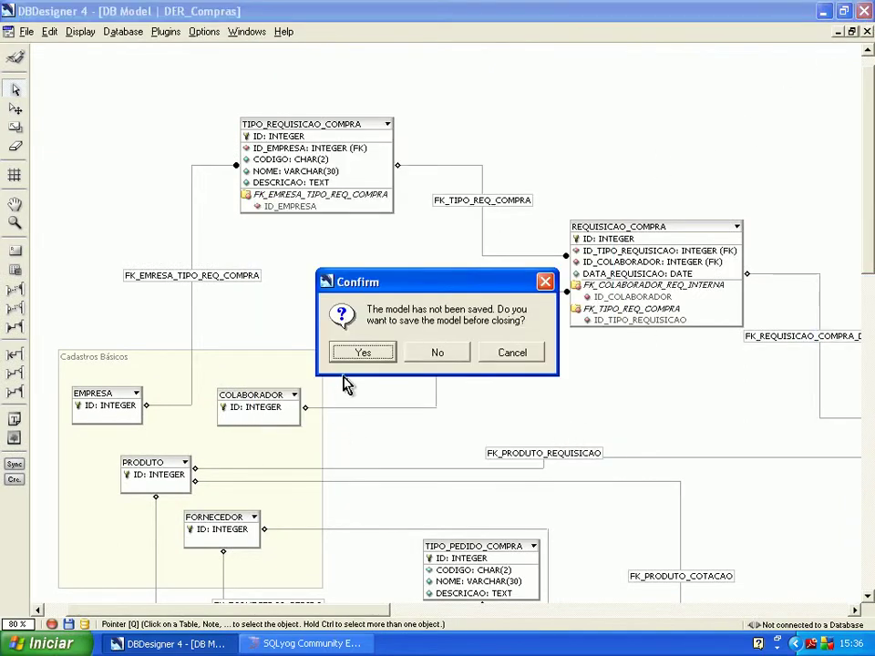
pyautogui.press('Return')
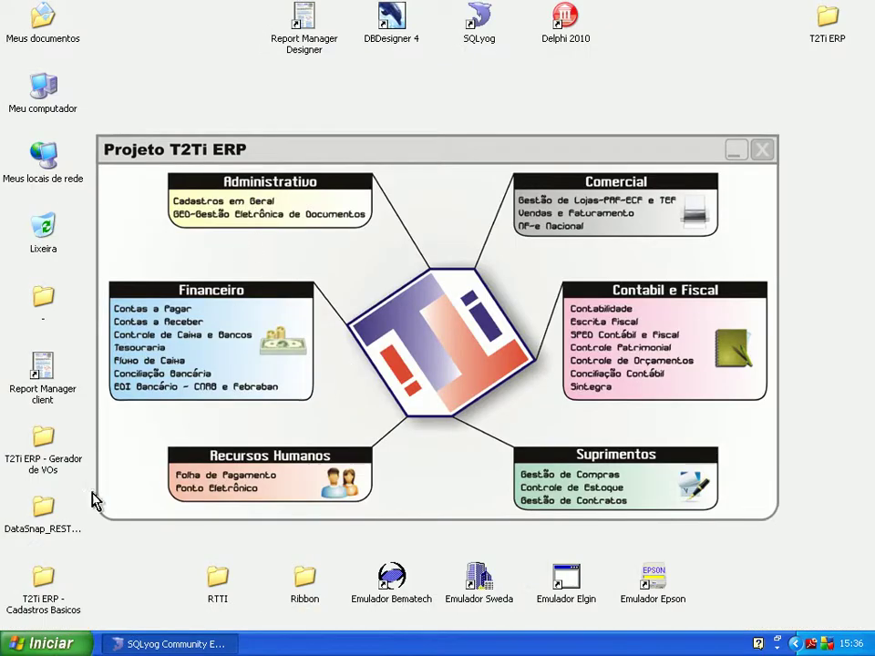
# Launch GeradorVO from the T2Ti ERP - Gerador de VOs folder and connect it to the local MySQL t2tierp database.
pyautogui.doubleClick(60, 470)
pyautogui.doubleClick(297, 417)
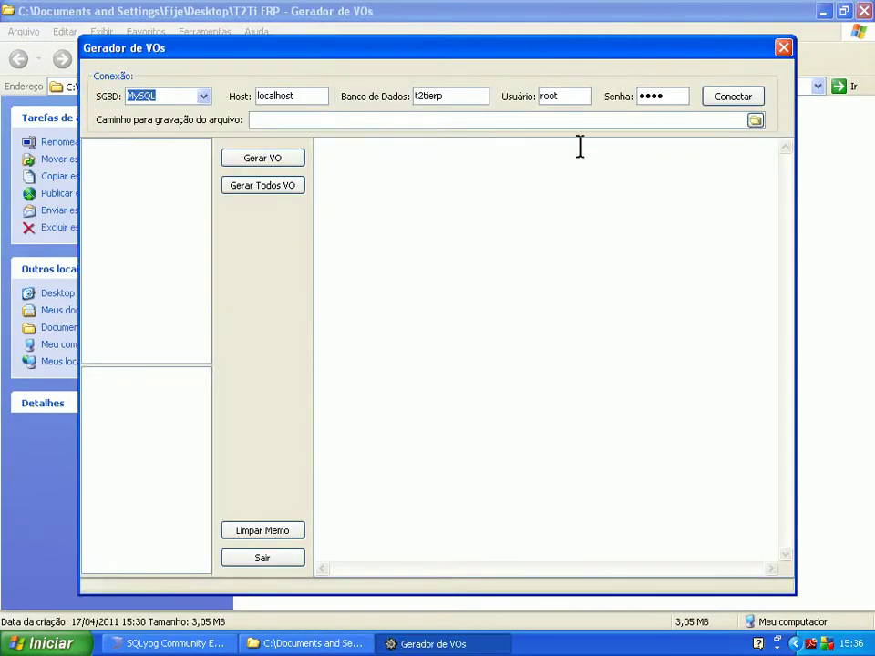
pyautogui.click(718, 97)
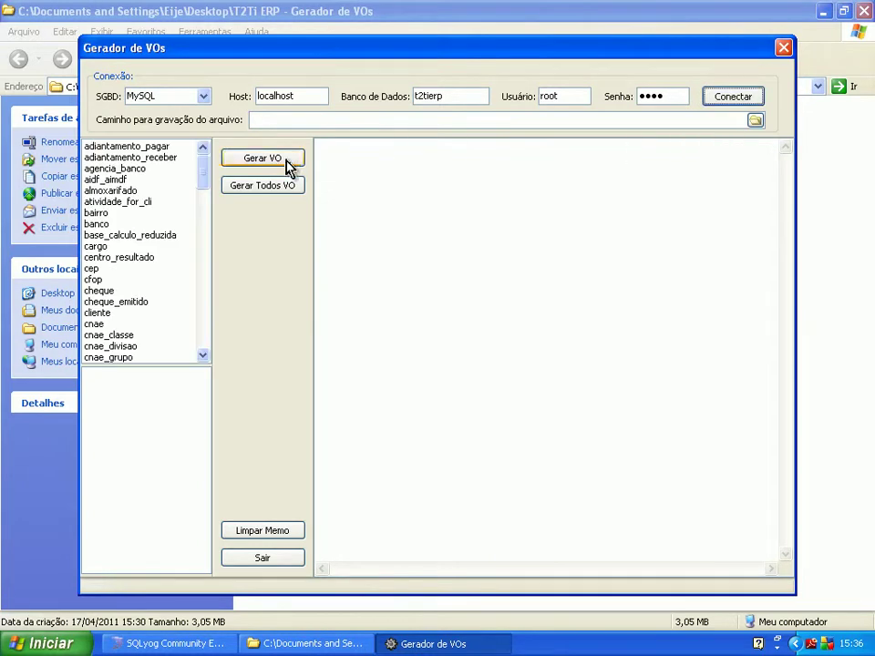
pyautogui.scroll(-4, 208, 175)
pyautogui.scroll(4, 205, 179)
# Create a folder named teste on the desktop and set it as the path where the generated files are saved.
pyautogui.click(755, 120)
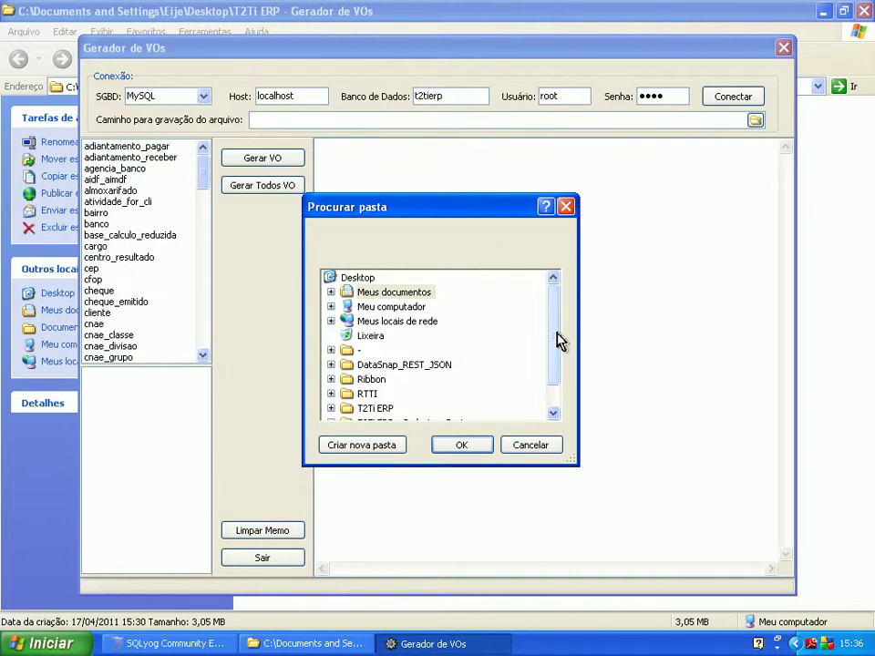
pyautogui.moveTo(557, 333); pyautogui.dragTo(561, 355)
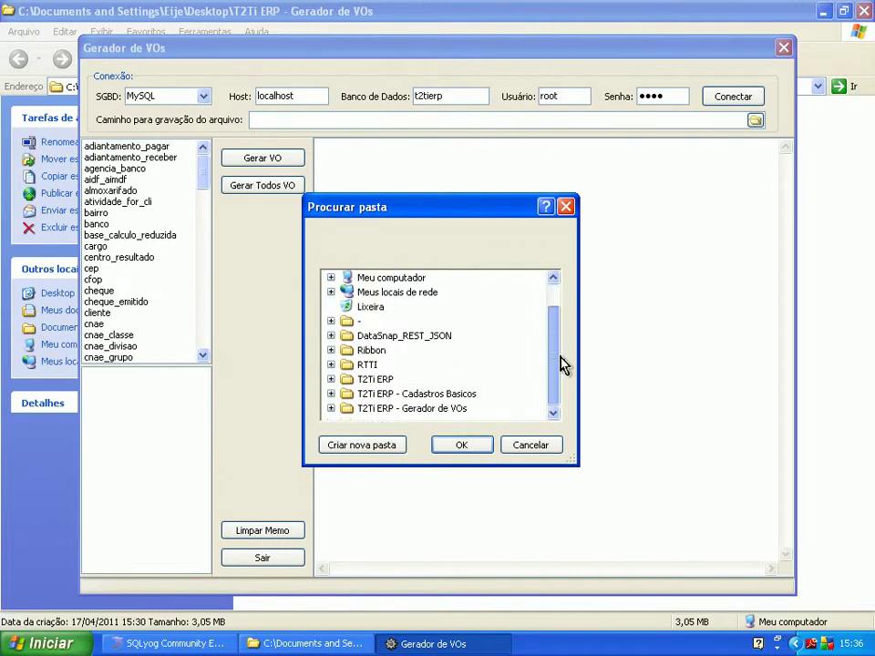
pyautogui.click(823, 11)
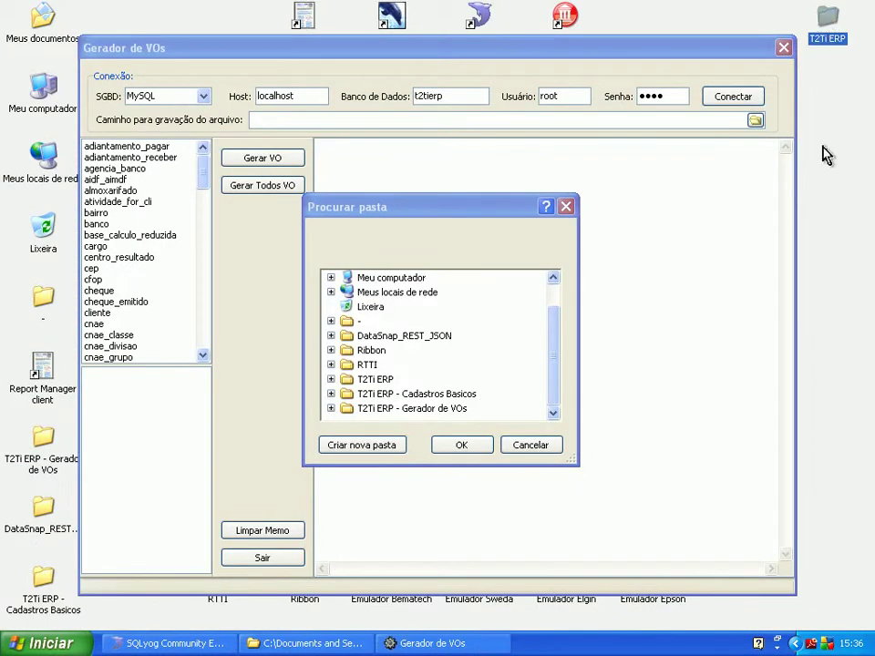
pyautogui.rightClick(823, 154)
pyautogui.moveTo(753, 269)
pyautogui.click(688, 270)
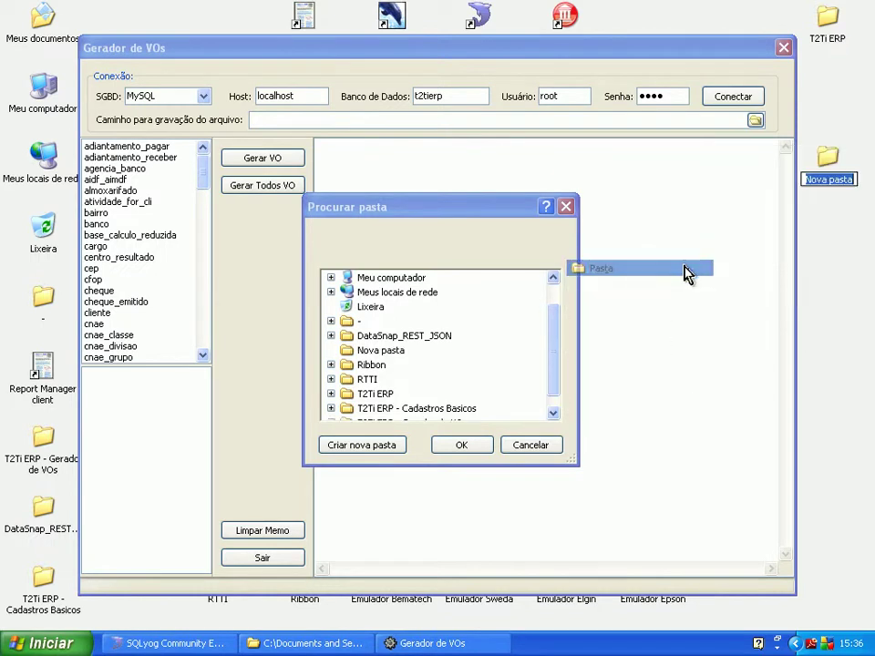
pyautogui.write('teste')
pyautogui.press('Return')
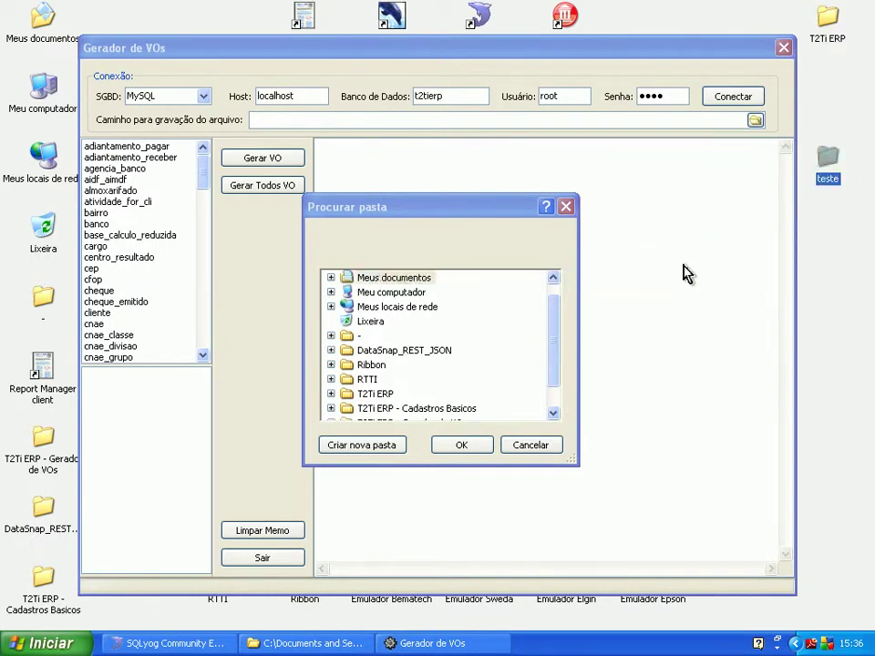
pyautogui.scroll(-2, 549, 352)
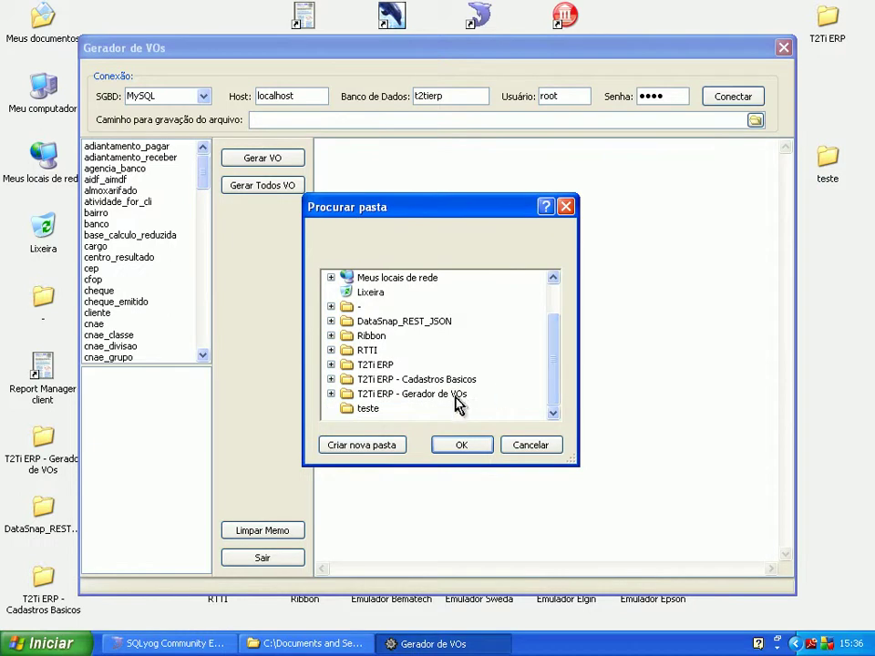
pyautogui.click(368, 408)
pyautogui.click(441, 445)
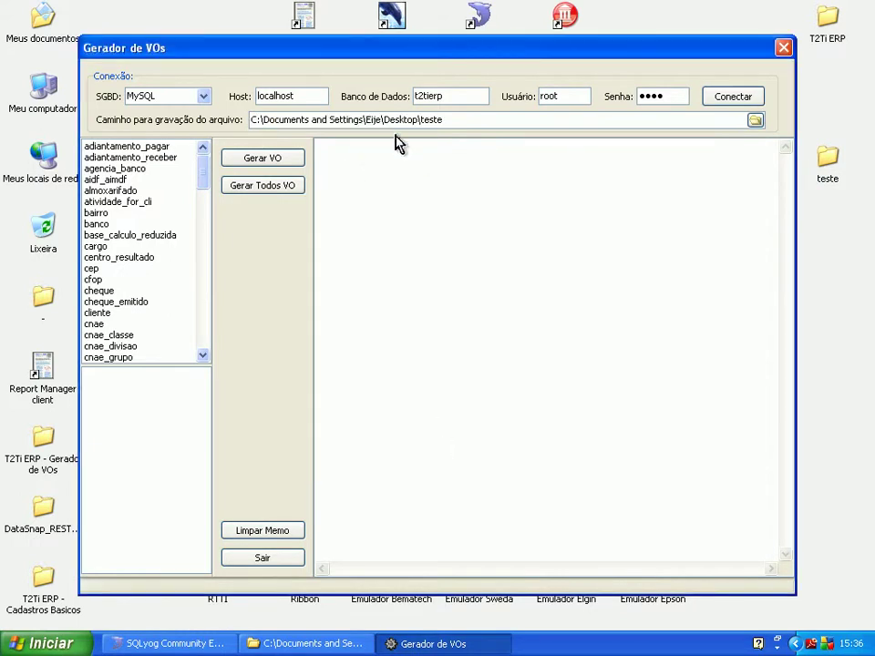
# Check the fields of the pedido_compra and pedido_compra_detalhe tables, and generate the VOs for all tables.
pyautogui.moveTo(205, 185); pyautogui.dragTo(208, 293)
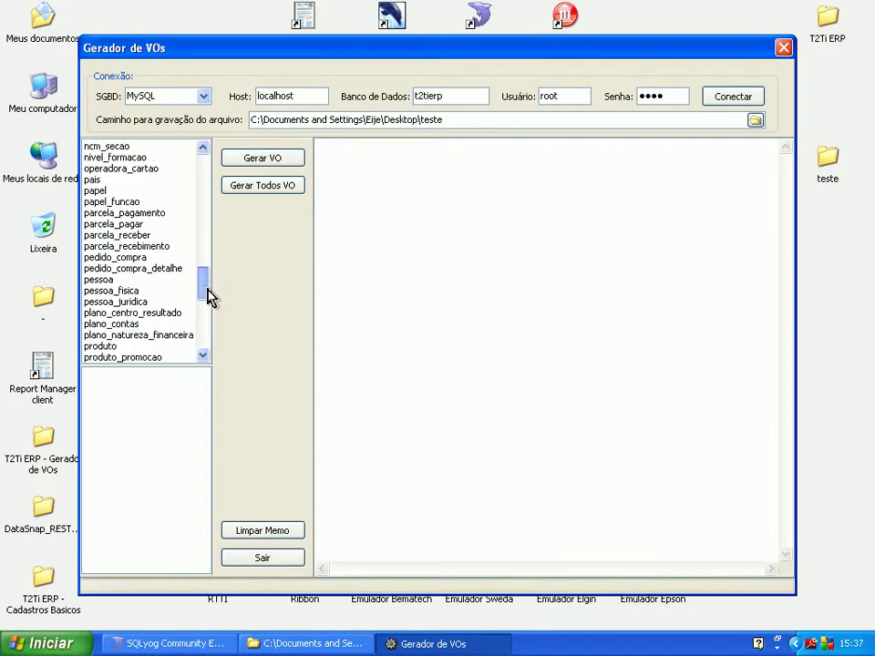
pyautogui.click(138, 259)
pyautogui.click(137, 270)
pyautogui.moveTo(204, 291); pyautogui.dragTo(182, 157)
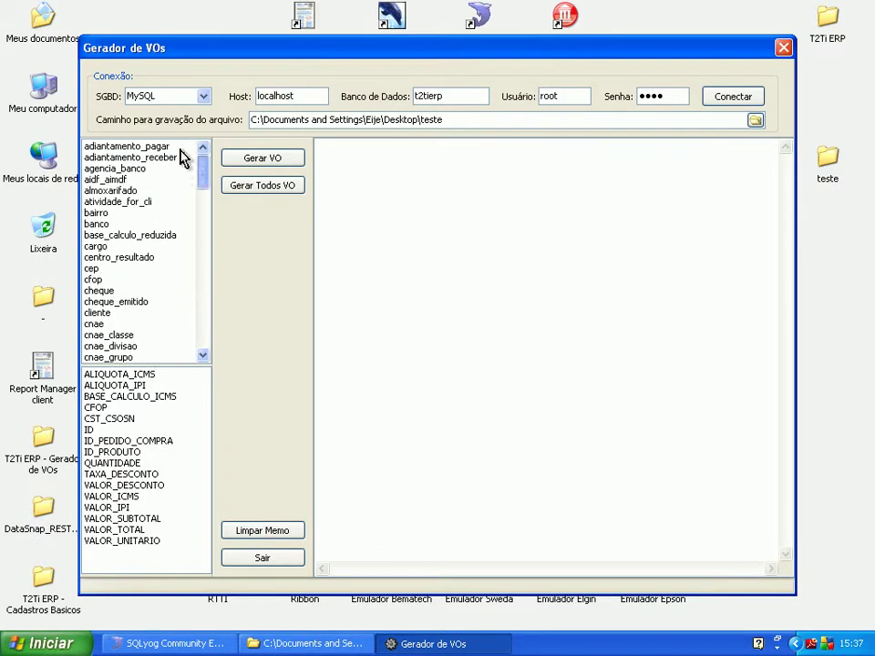
pyautogui.click(271, 187)
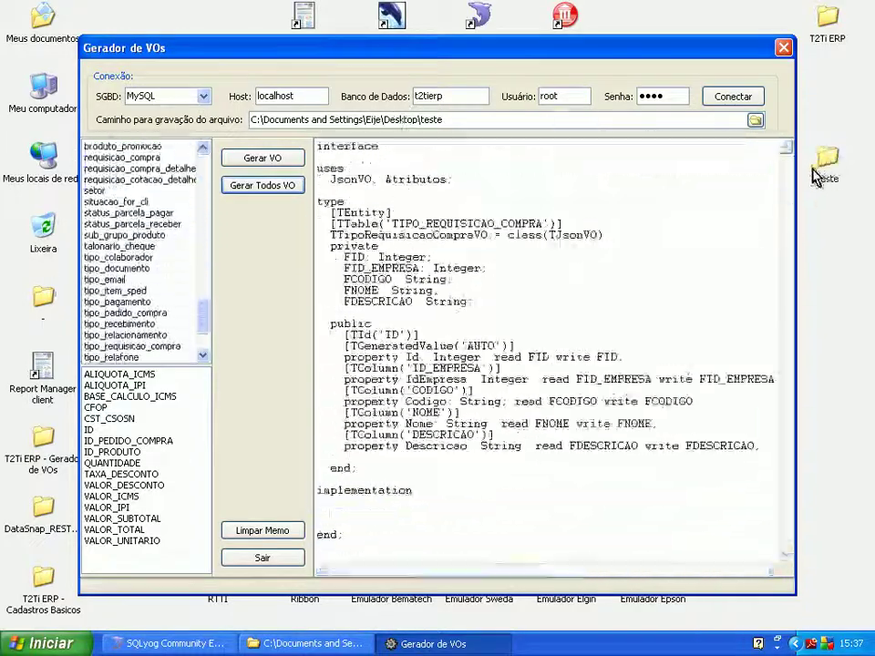
# Examine the VO source files generated in the desktop teste folder and close its window.
pyautogui.doubleClick(828, 162)
pyautogui.moveTo(868, 190); pyautogui.dragTo(816, 167)
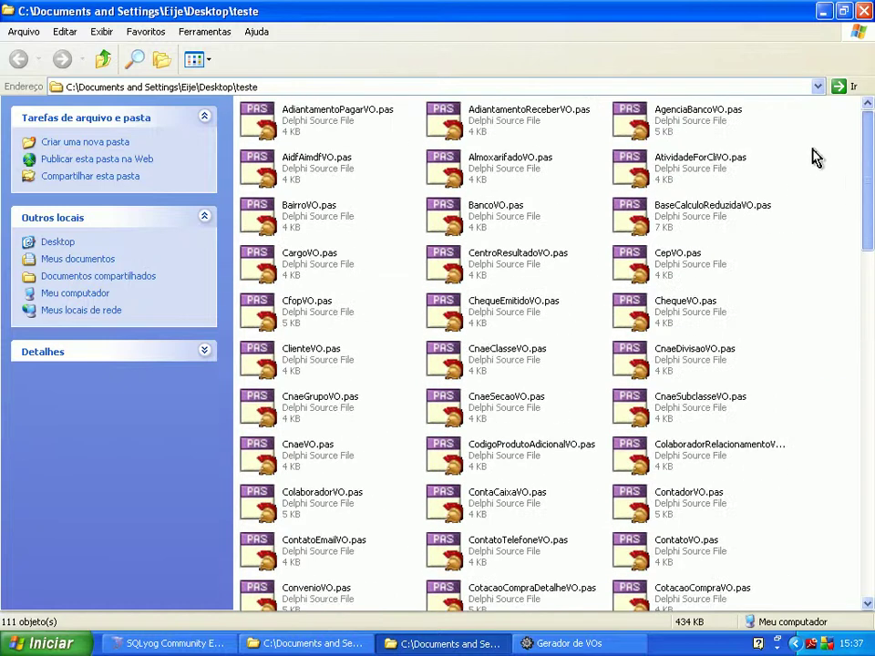
pyautogui.click(863, 11)
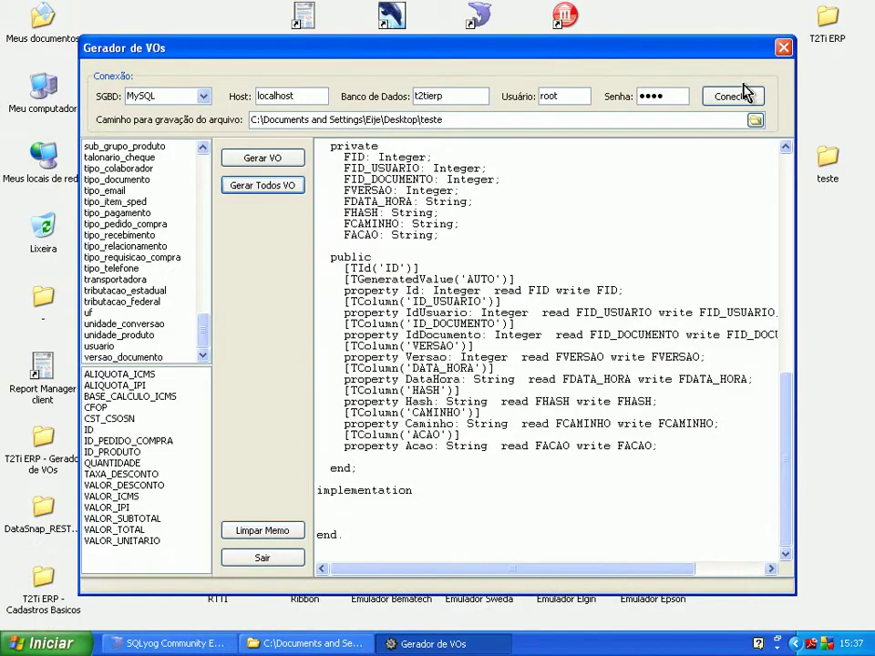
# Close the VO generator and delete the teste folder from the desktop.
pyautogui.click(783, 47)
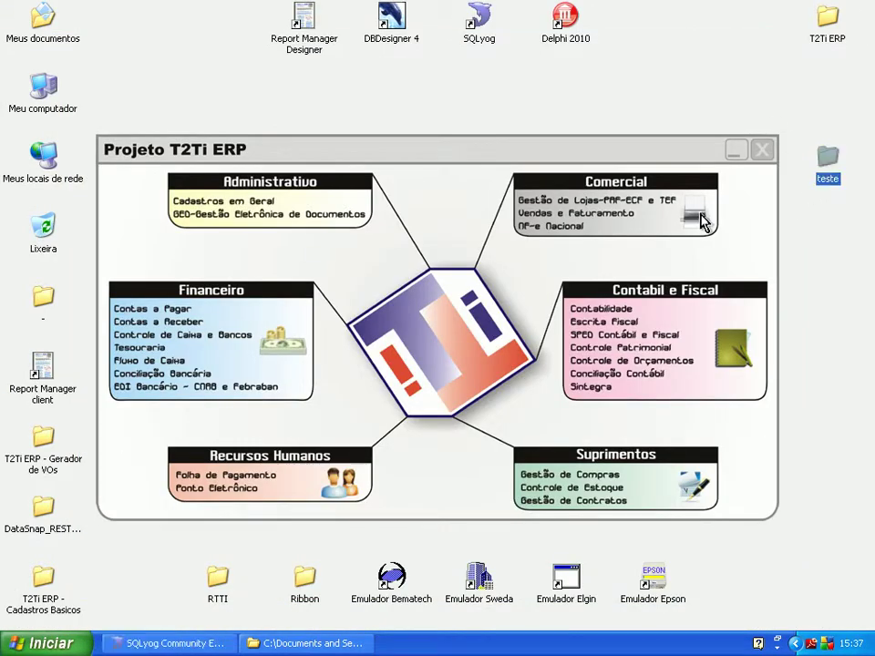
pyautogui.press('Delete')
pyautogui.press('Return')
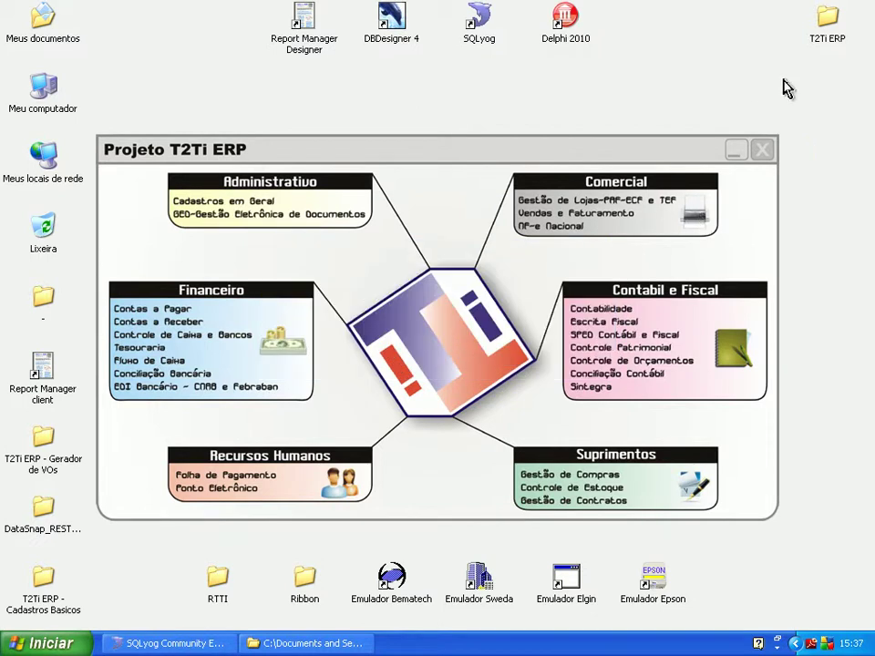
# Show the folder tree in the file explorer and open T2Ti ERP\Fontes\Comum\VO.
pyautogui.click(335, 645)
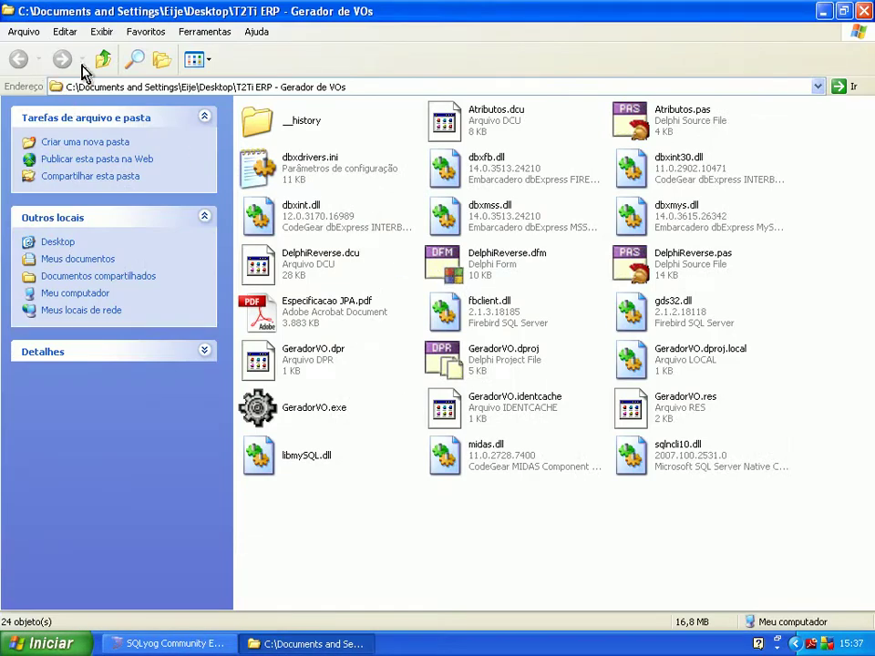
pyautogui.click(157, 60)
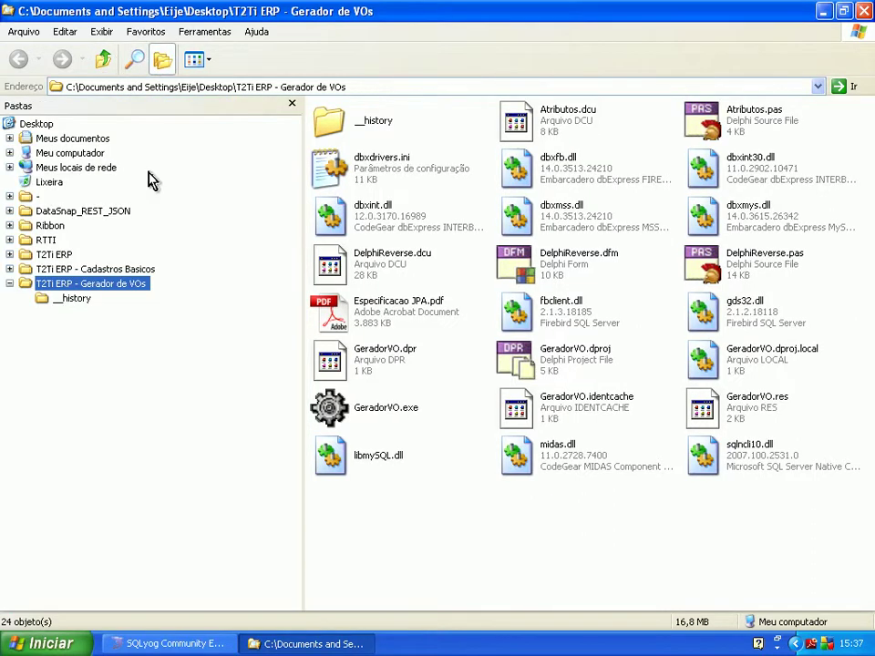
pyautogui.click(53, 254)
pyautogui.click(25, 270)
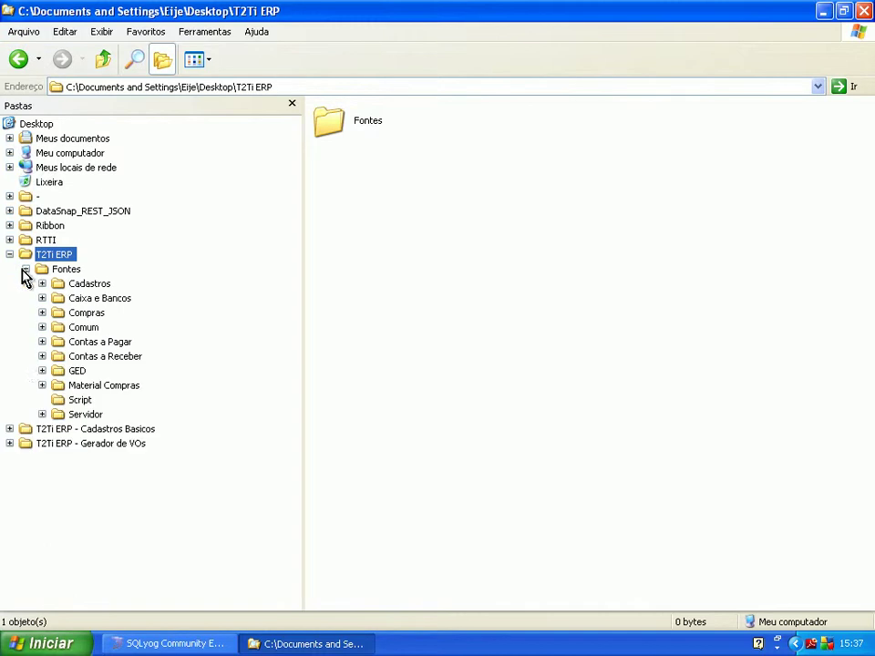
pyautogui.click(42, 327)
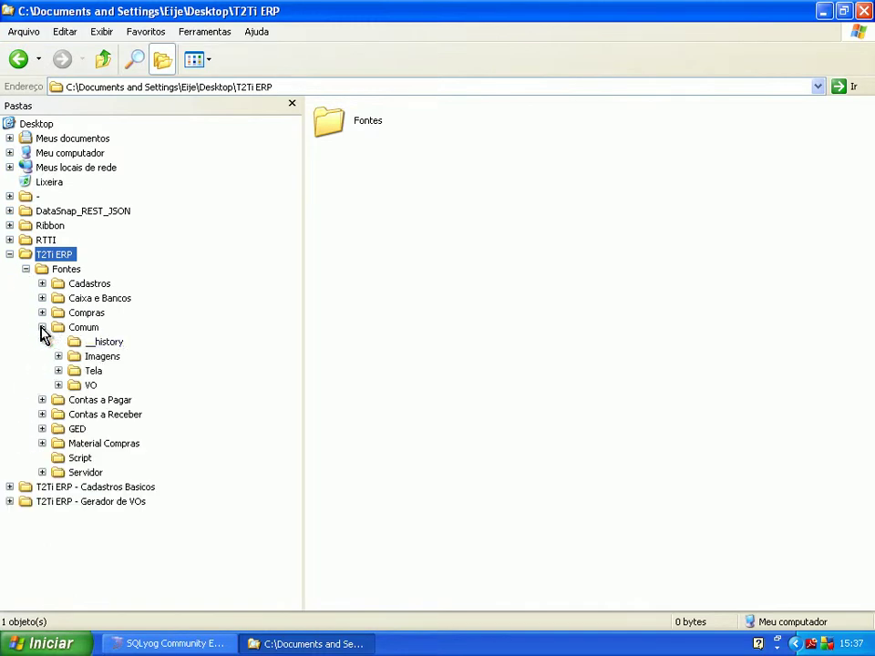
pyautogui.click(88, 385)
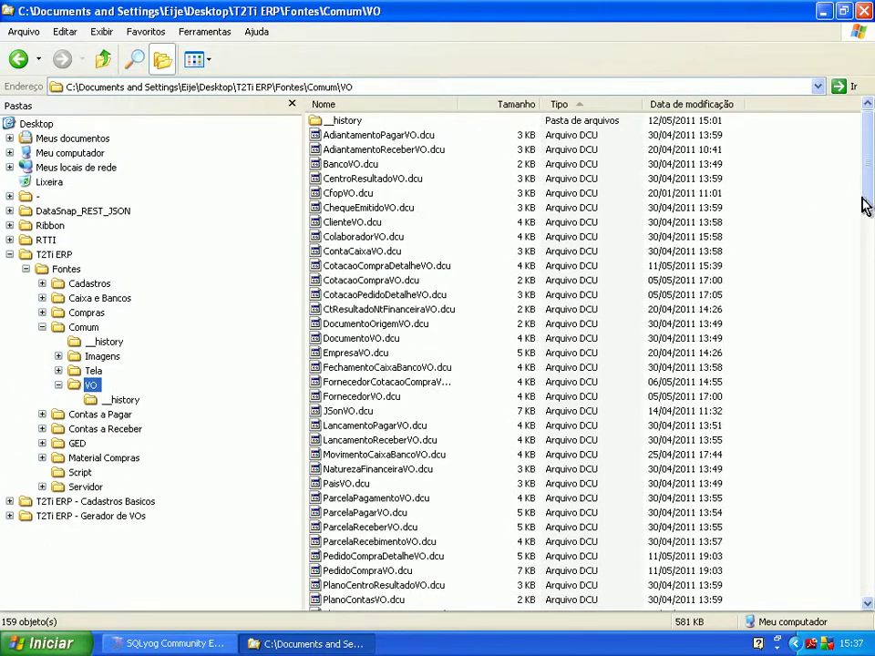
# Sort the VO files by modification date, examine the most recently changed purchasing VO sources and close the window.
pyautogui.scroll(-20, 840, 211)
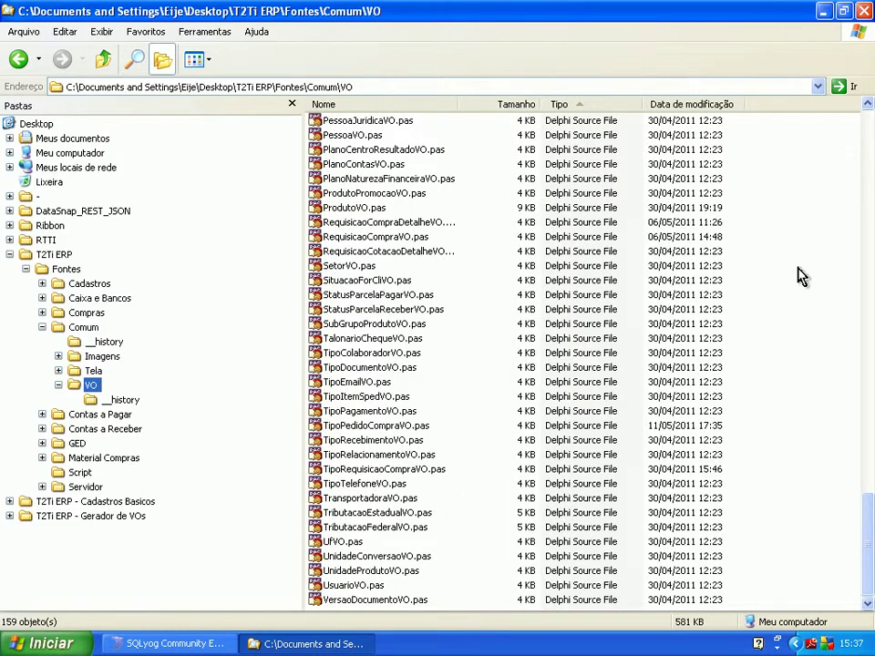
pyautogui.click(716, 105)
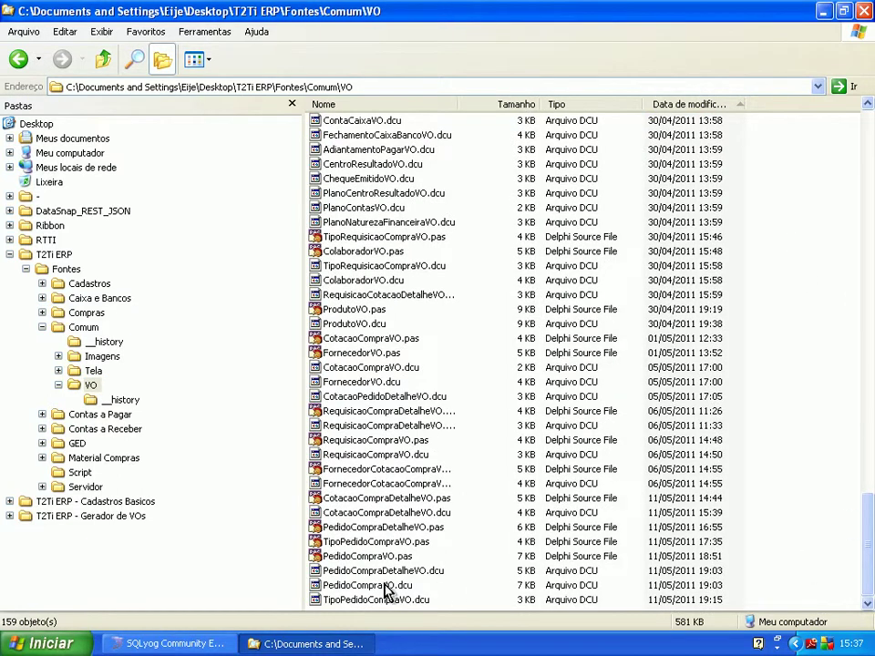
pyautogui.click(357, 557)
pyautogui.click(347, 541)
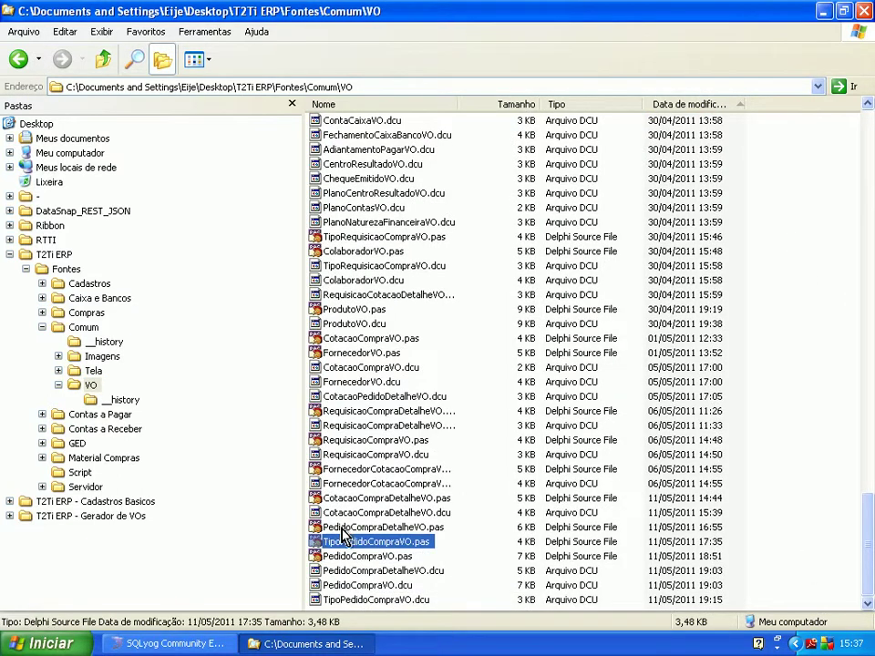
pyautogui.click(345, 528)
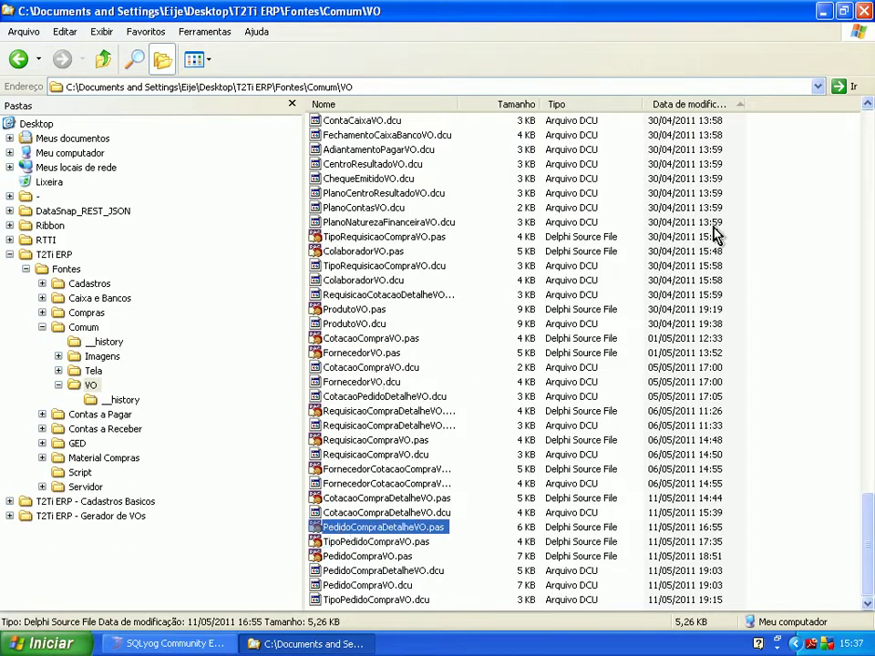
pyautogui.click(864, 13)
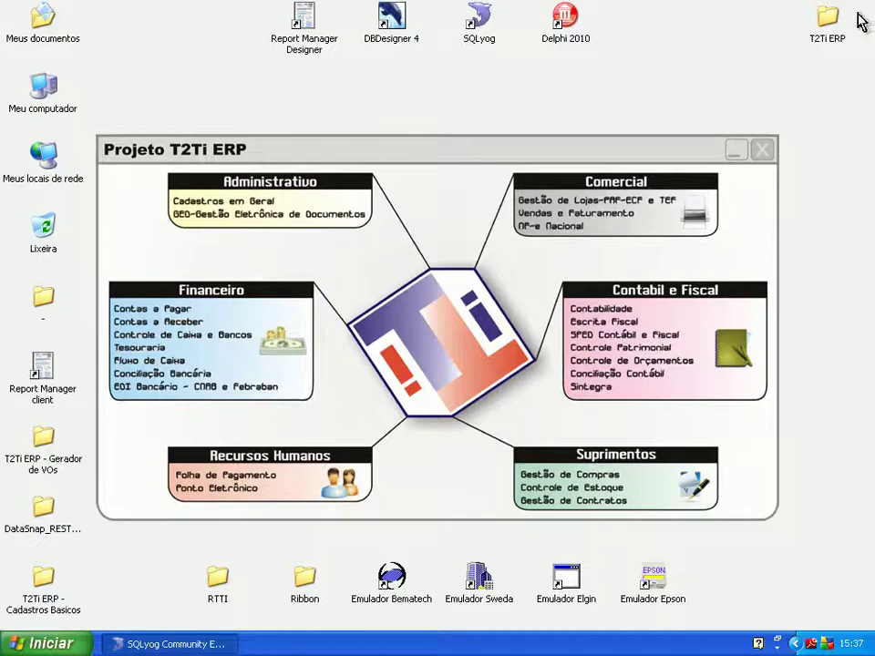